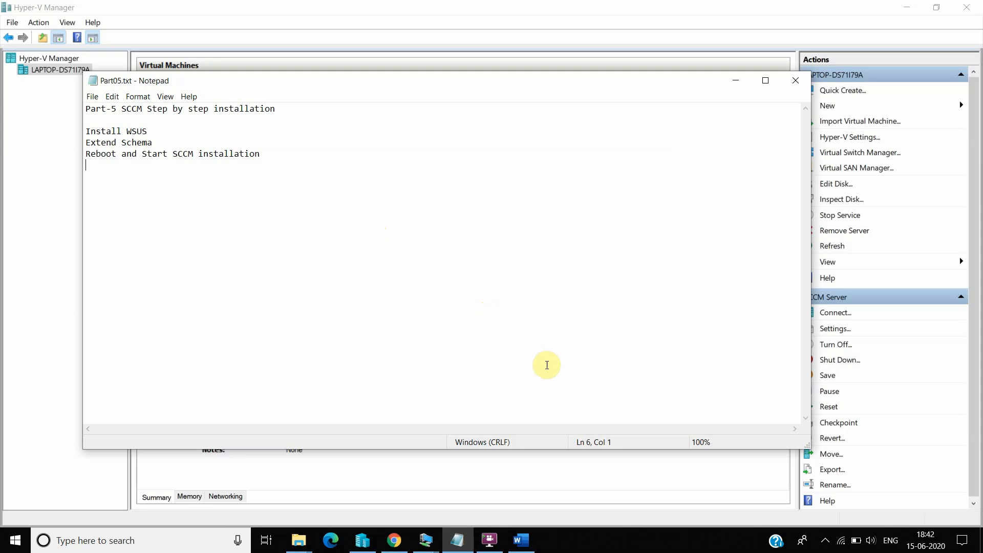
Step: After reviewing the Part05.txt plan, bring up the running virtual machine windows
{"action": "left_click", "coordinate": [429, 541]}
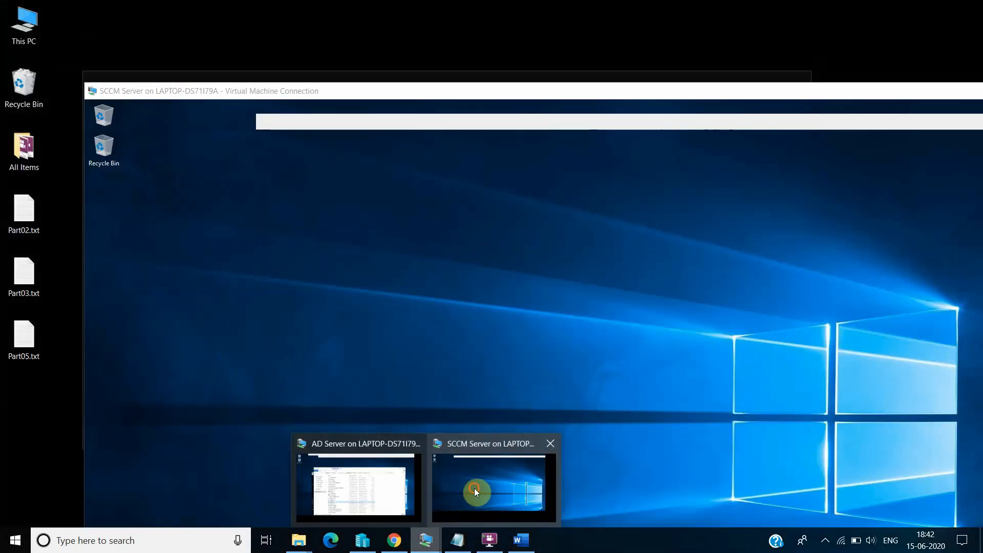
Step: In the SCCM Server VM, launch Server Manager by searching 'server'
{"action": "left_click", "coordinate": [474, 487]}
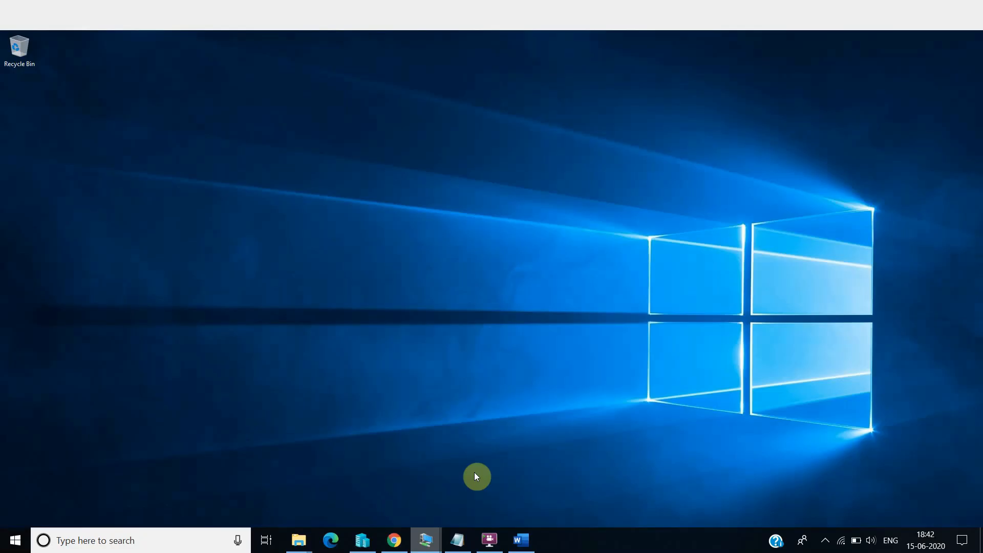
{"action": "left_click", "coordinate": [38, 542]}
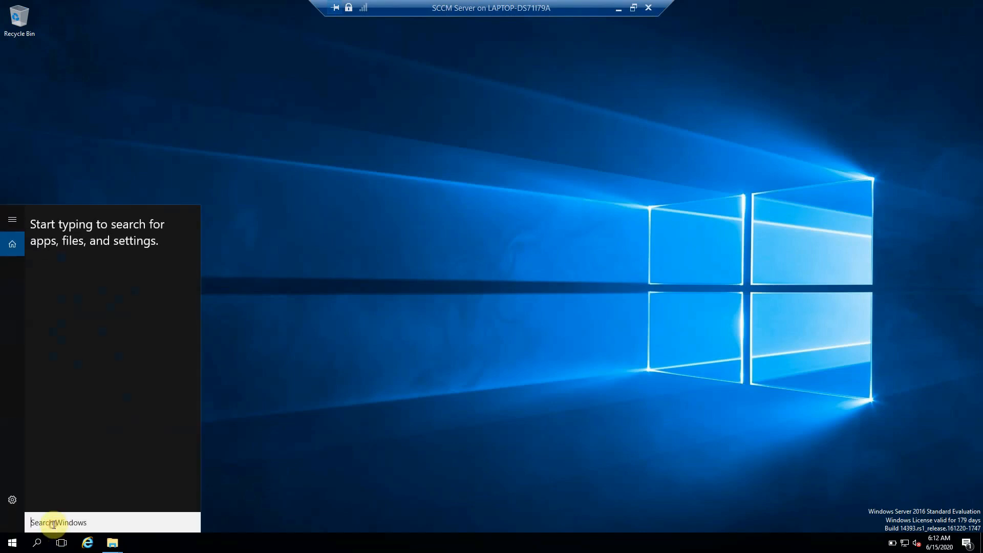
{"action": "type", "text": "server"}
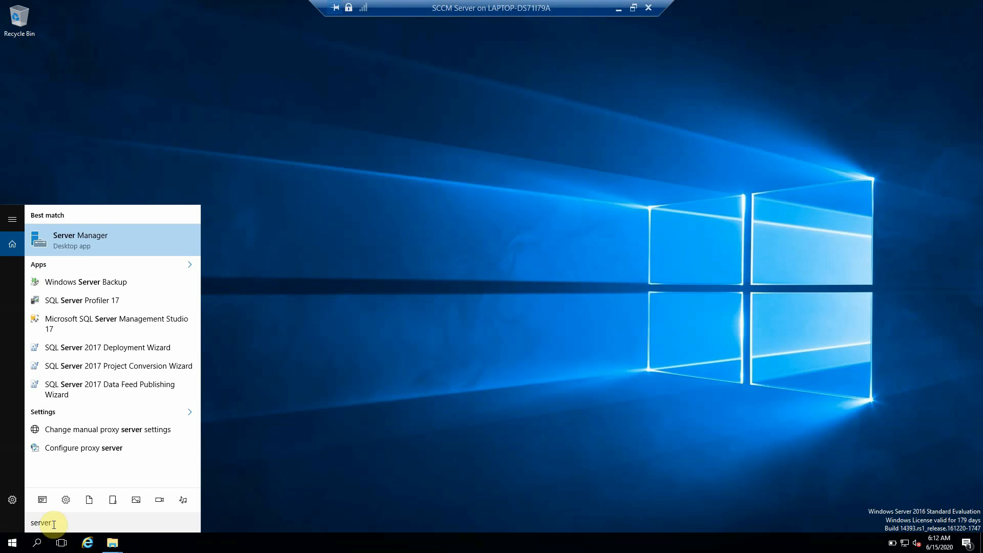
{"action": "key", "text": "Return"}
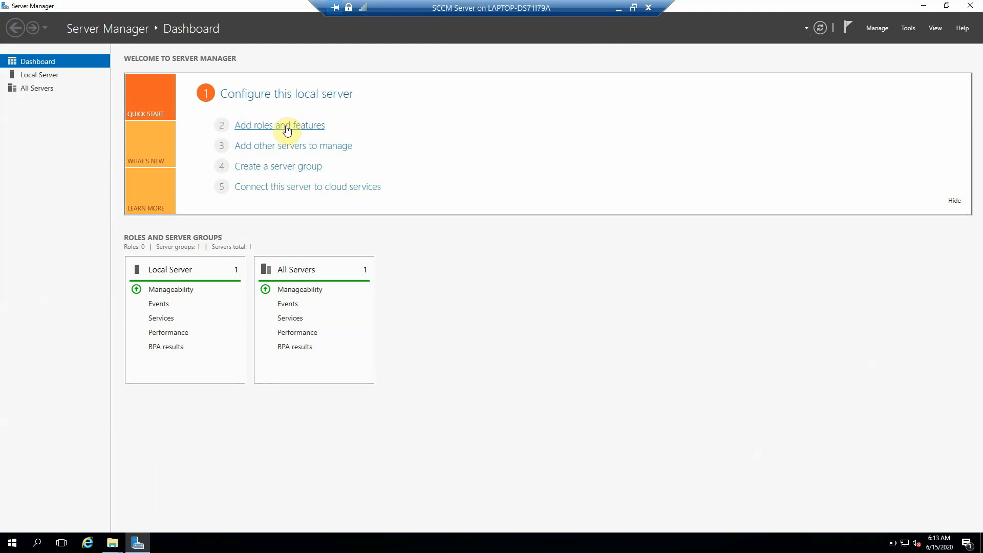
Step: In the Add Roles and Features Wizard, select the Windows Server Update Services role with its required features
{"action": "left_click", "coordinate": [287, 128]}
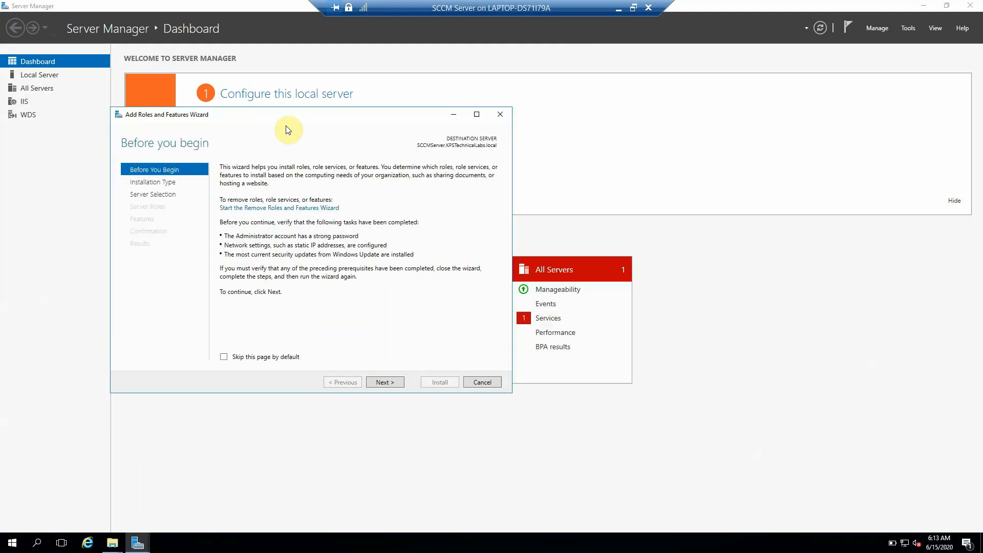
{"action": "left_click", "coordinate": [385, 382]}
{"action": "left_click", "coordinate": [385, 382]}
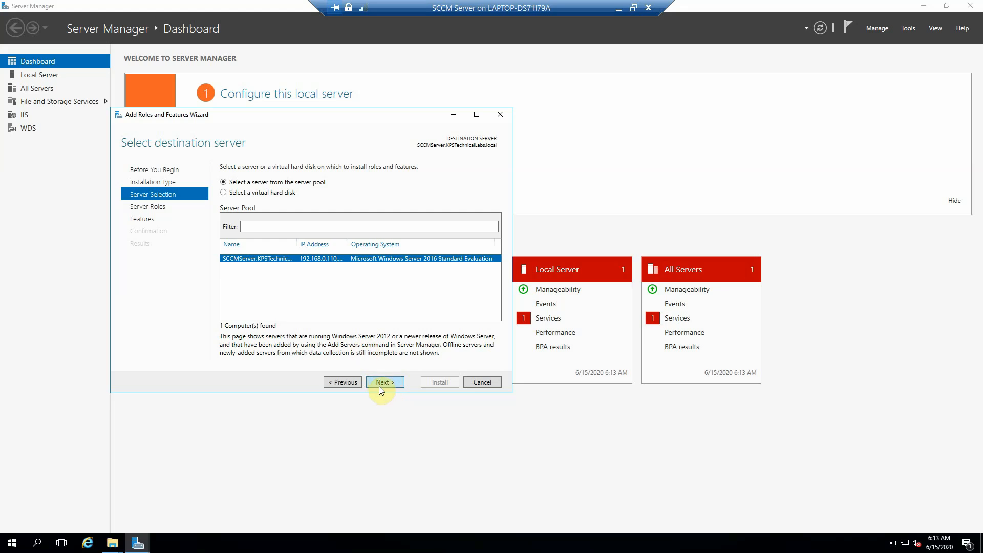
{"action": "left_click", "coordinate": [380, 385]}
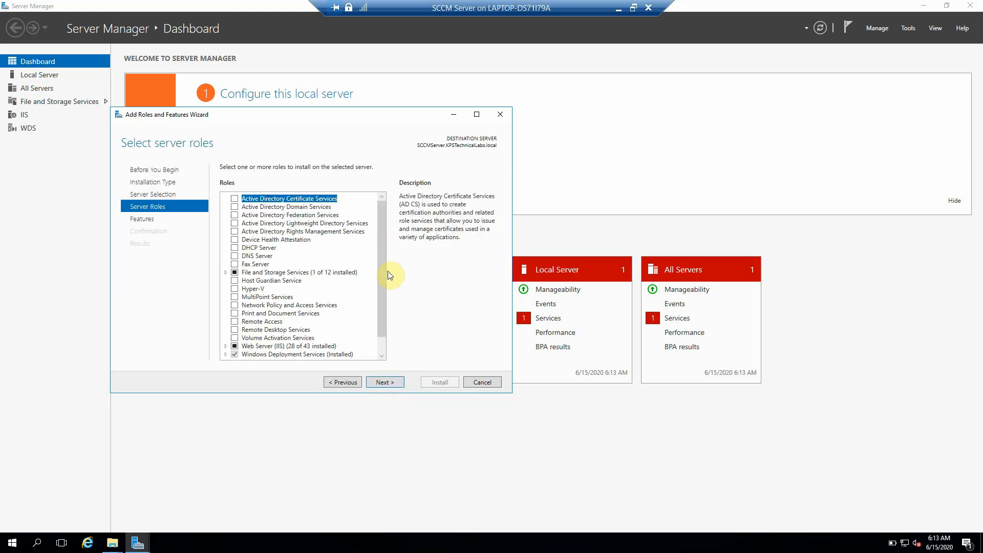
{"action": "left_click_drag", "start_coordinate": [383, 278], "coordinate": [379, 319]}
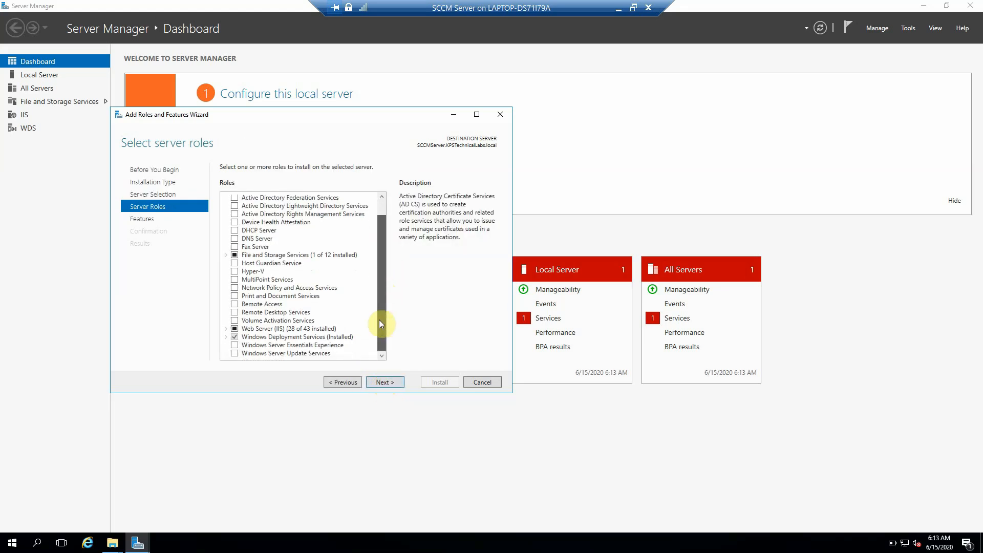
{"action": "left_click", "coordinate": [234, 353]}
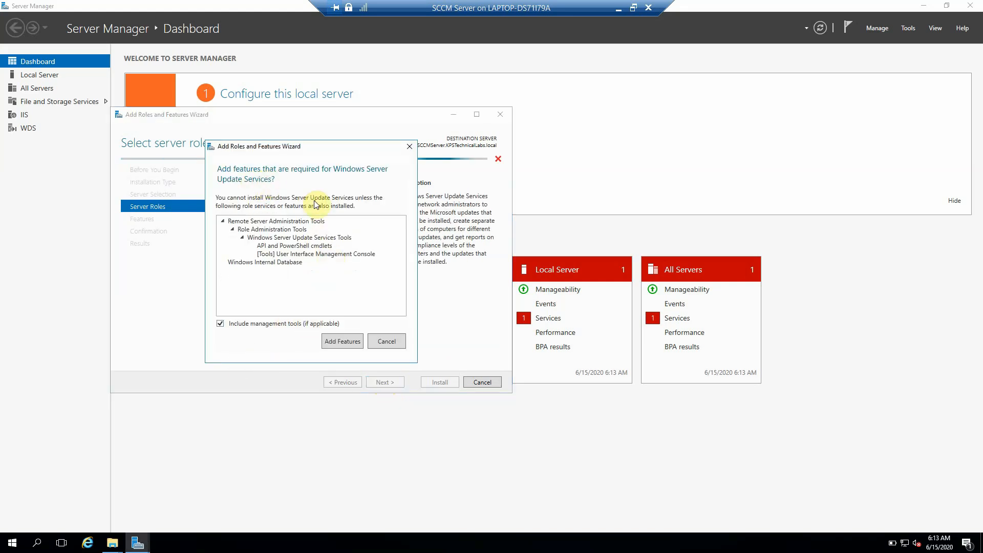
{"action": "left_click", "coordinate": [345, 341]}
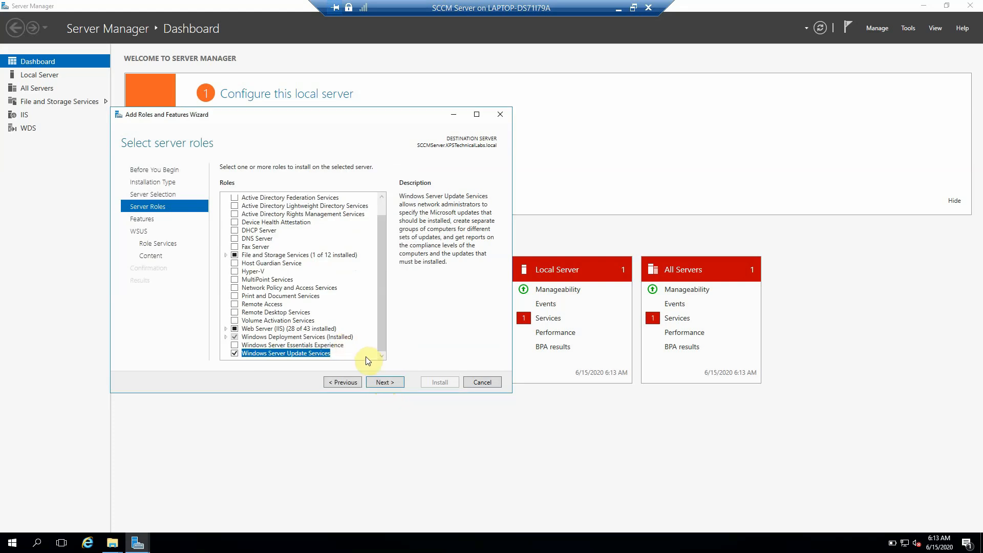
{"action": "left_click", "coordinate": [391, 382]}
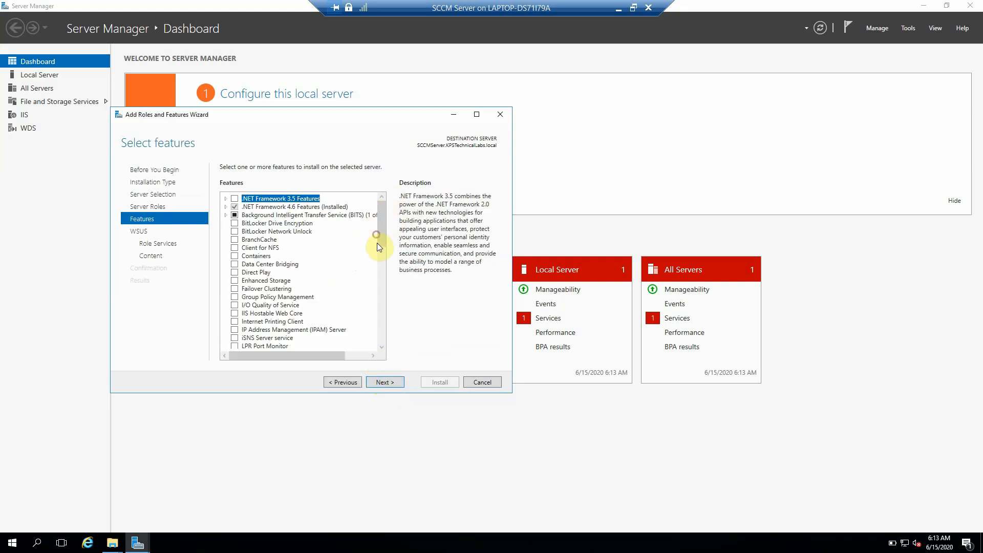
Step: Set the WSUS role services to use SQL Server Connectivity instead of WID Connectivity
{"action": "left_click_drag", "start_coordinate": [377, 244], "coordinate": [376, 341]}
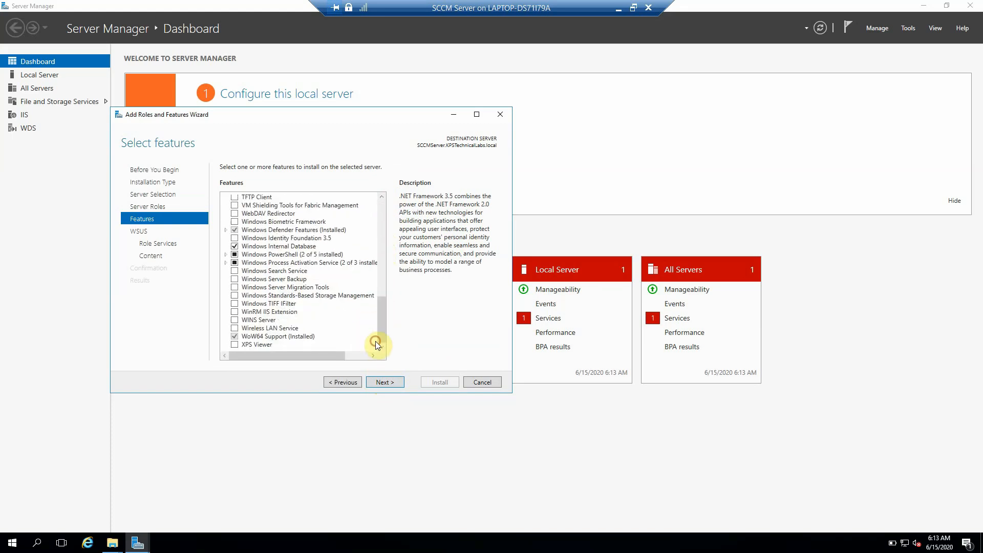
{"action": "left_click", "coordinate": [390, 385]}
{"action": "left_click", "coordinate": [377, 383]}
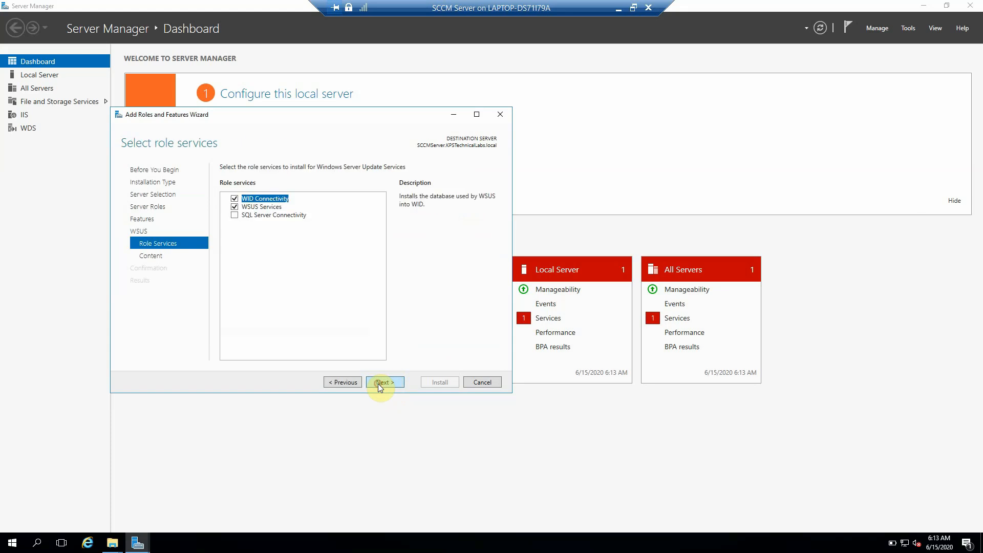
{"action": "left_click", "coordinate": [235, 215]}
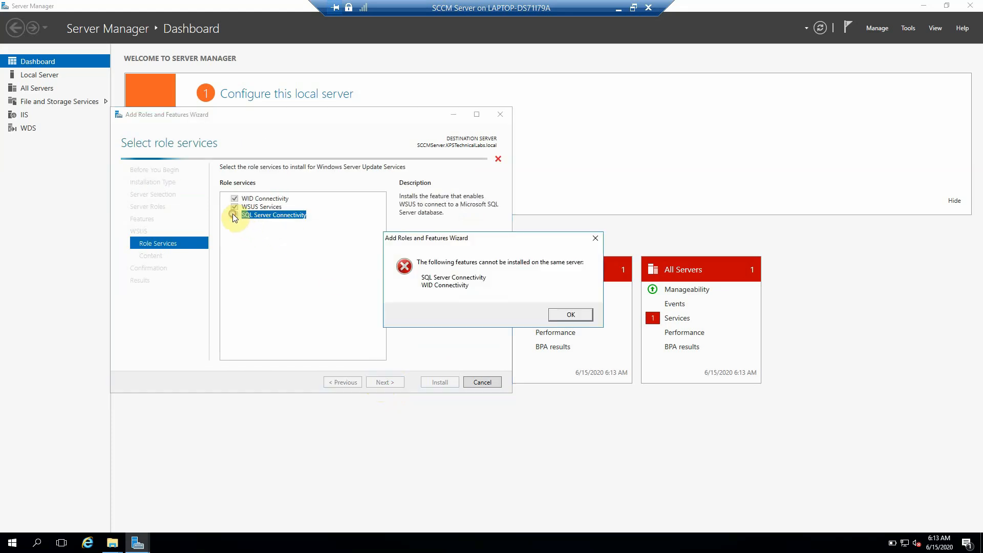
{"action": "left_click", "coordinate": [566, 317]}
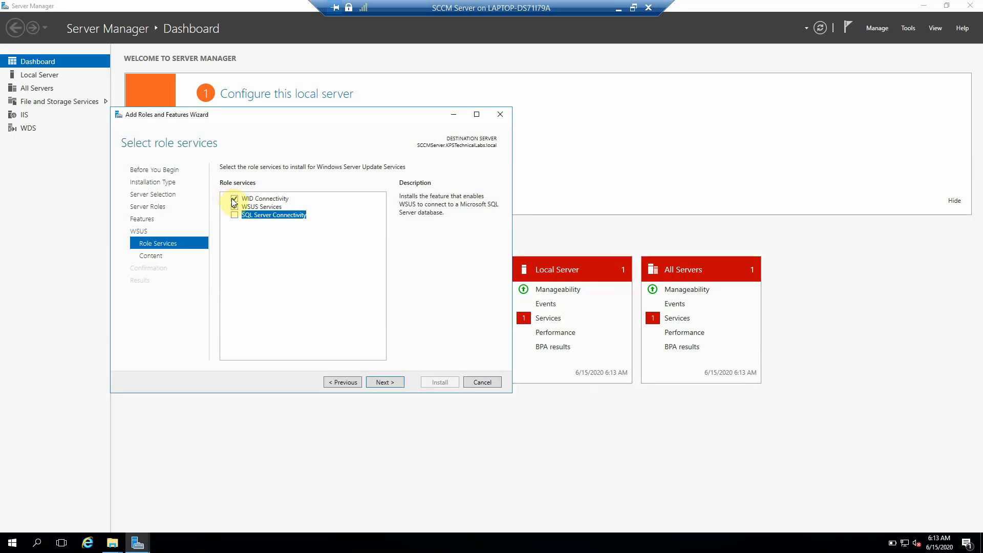
{"action": "left_click", "coordinate": [234, 199]}
{"action": "left_click", "coordinate": [235, 216]}
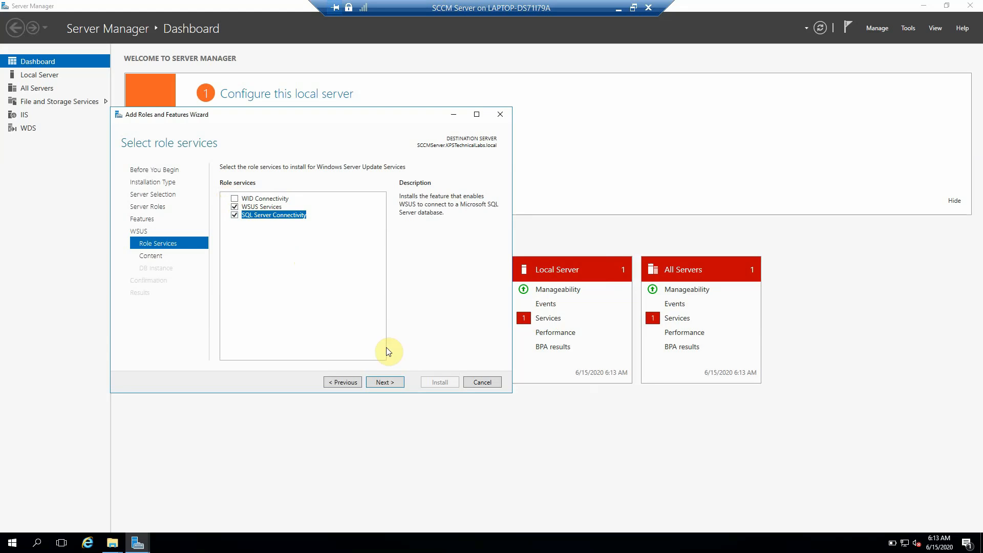
Step: Store WSUS content in C:\WSUS and verify the connection to database server SCCMserver
{"action": "left_click", "coordinate": [386, 383]}
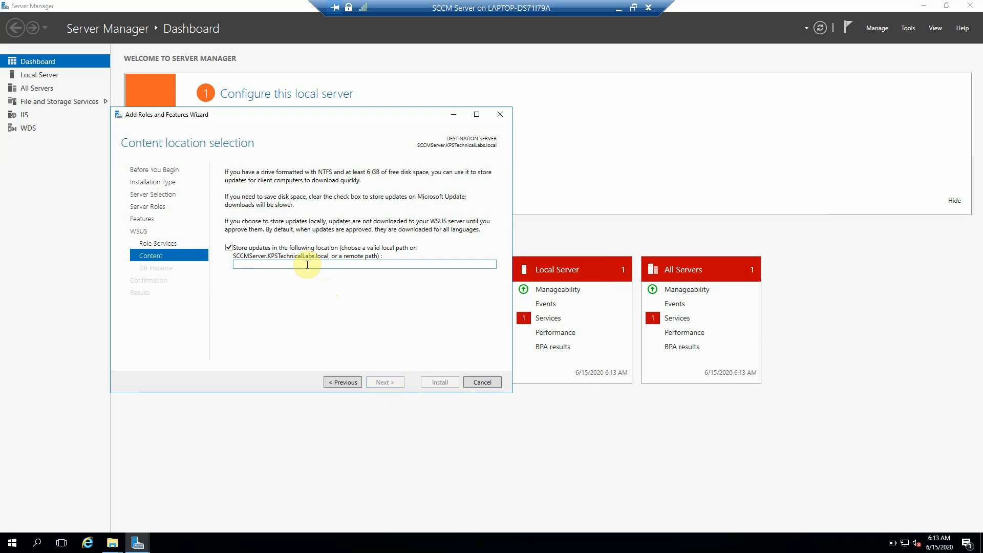
{"action": "type", "text": "C"}
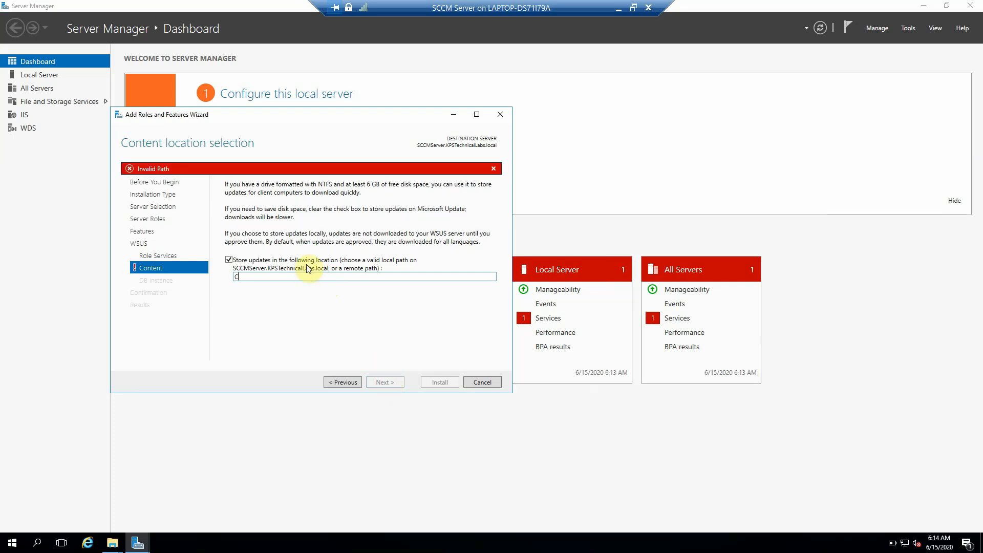
{"action": "type", "text": ":"}
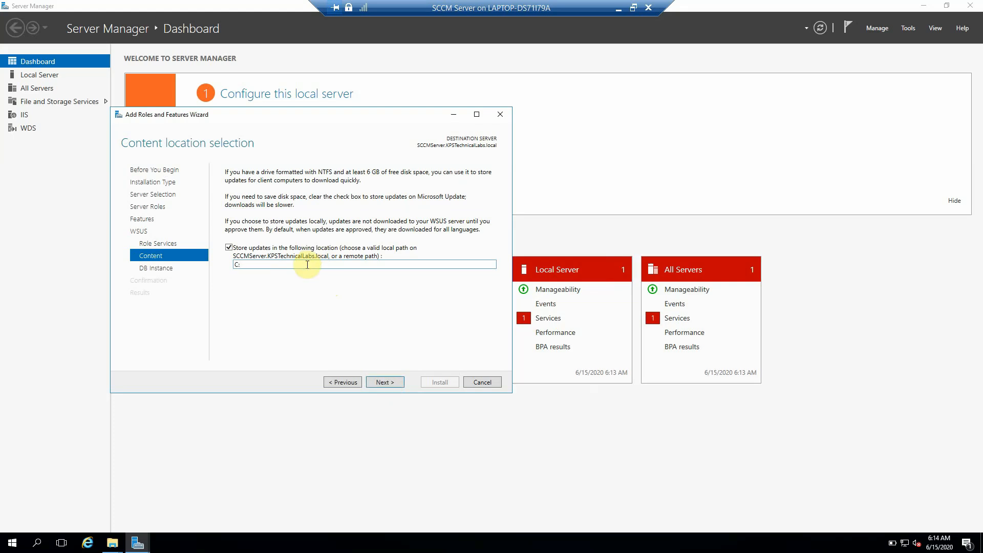
{"action": "type", "text": "\\WSUS"}
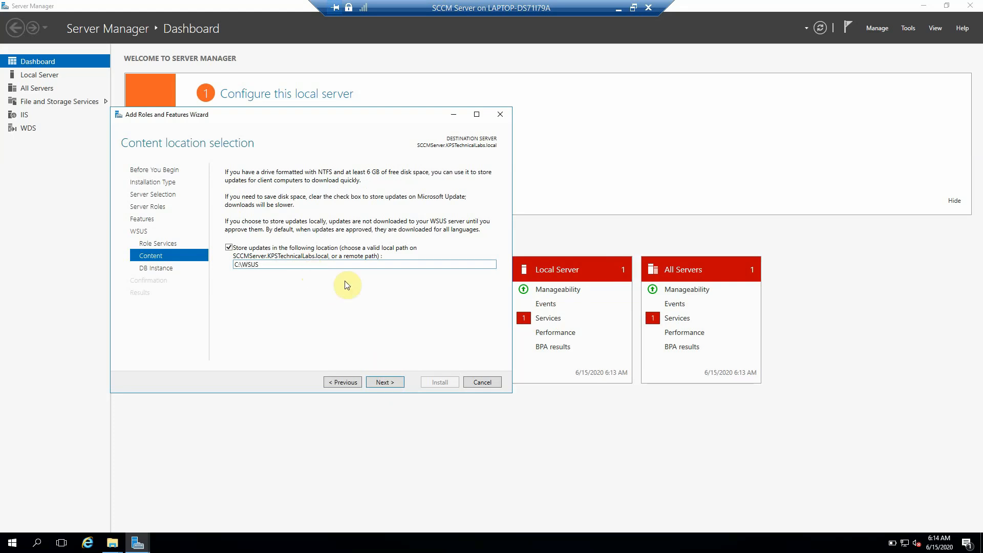
{"action": "left_click", "coordinate": [395, 384]}
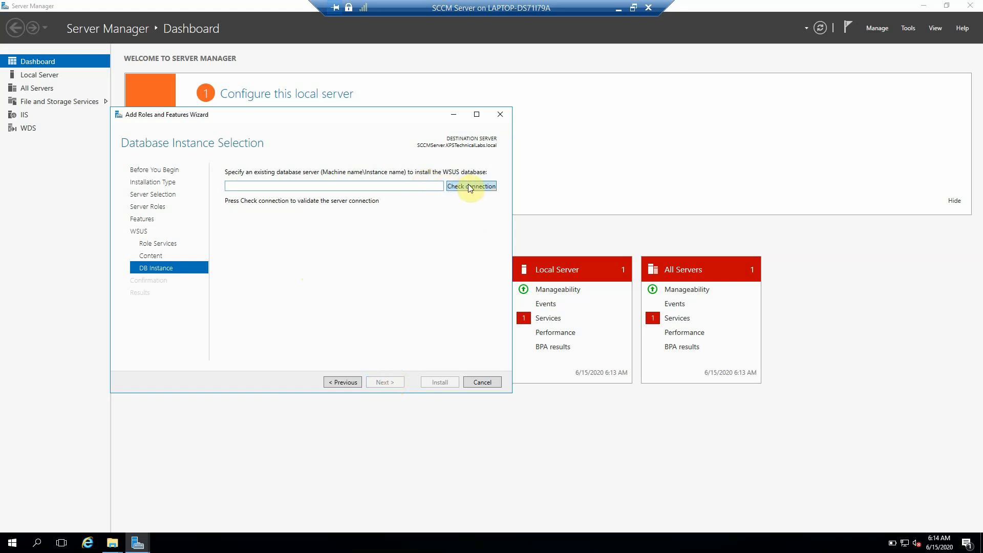
{"action": "left_click", "coordinate": [423, 186]}
{"action": "type", "text": "SCCM"}
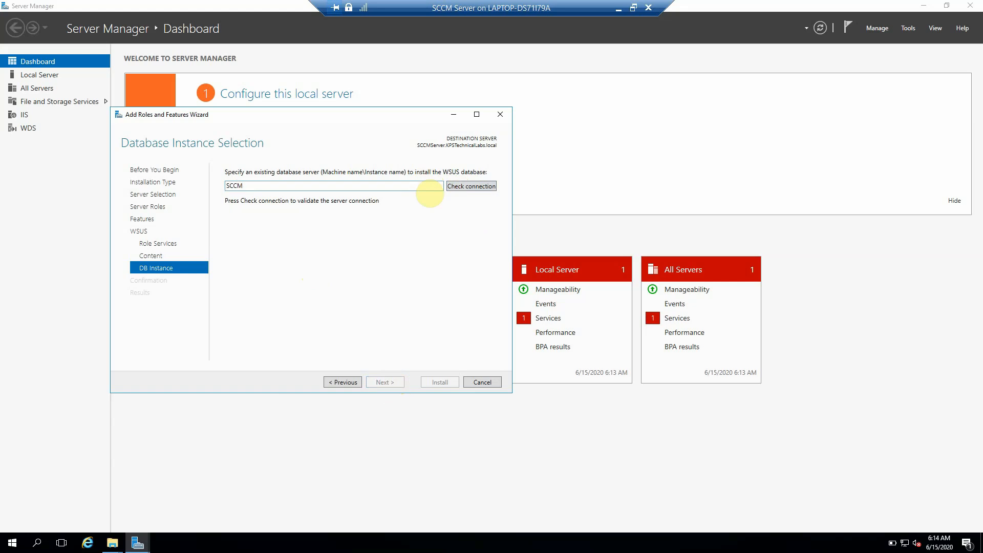
{"action": "type", "text": "server"}
{"action": "left_click", "coordinate": [471, 188]}
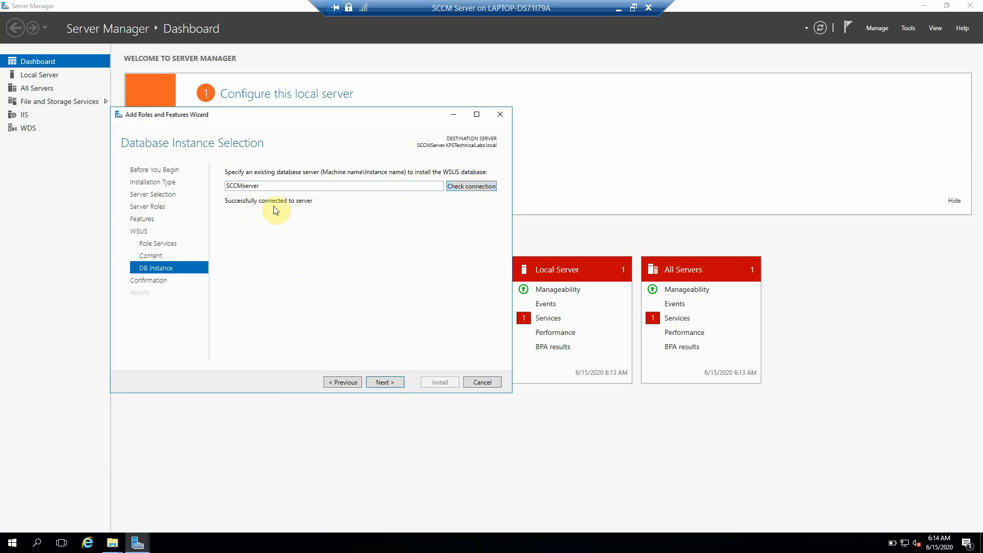
{"action": "left_click", "coordinate": [388, 383]}
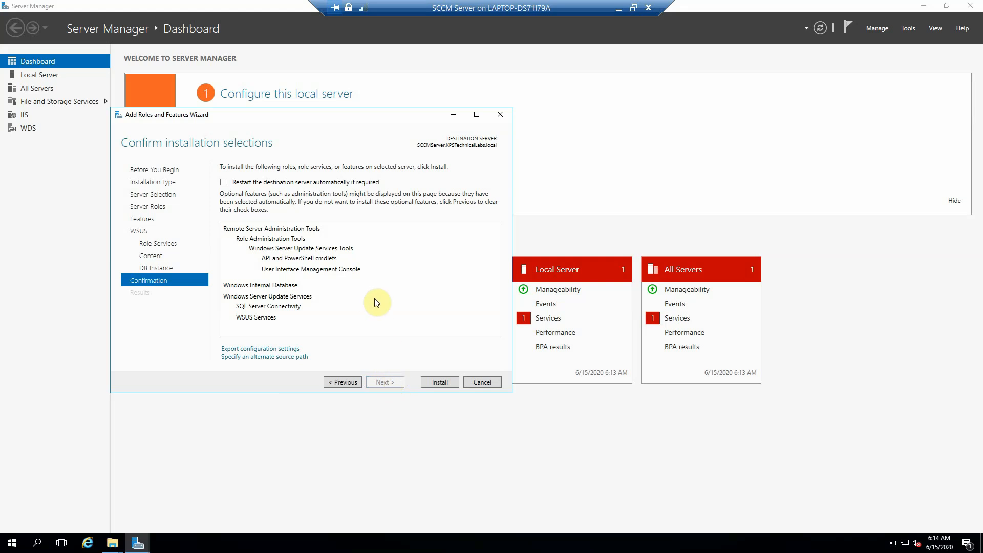
Step: Install the WSUS role and features, checking the Notepad plan before returning to the SCCM Server VM
{"action": "left_click", "coordinate": [429, 381]}
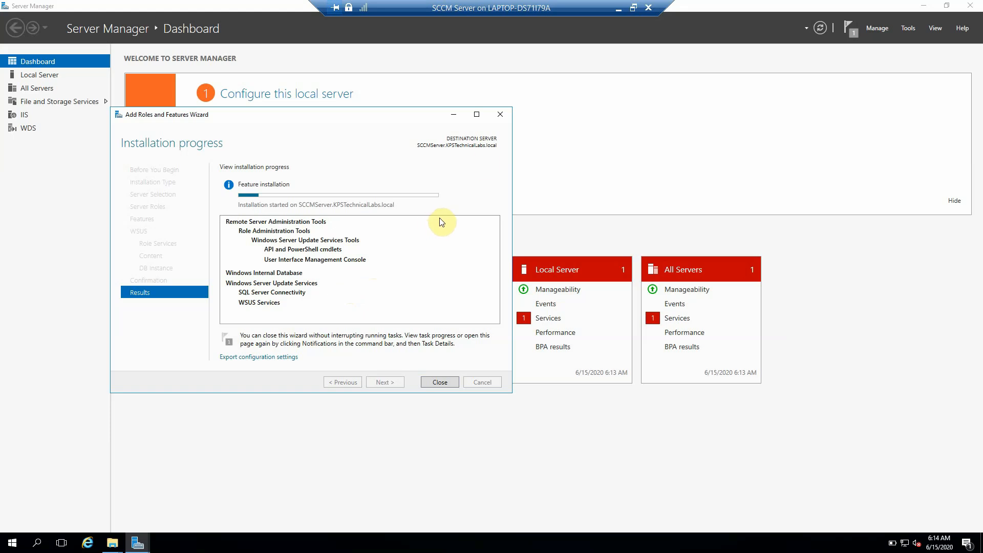
{"action": "left_click", "coordinate": [634, 7]}
{"action": "left_click", "coordinate": [571, 79]}
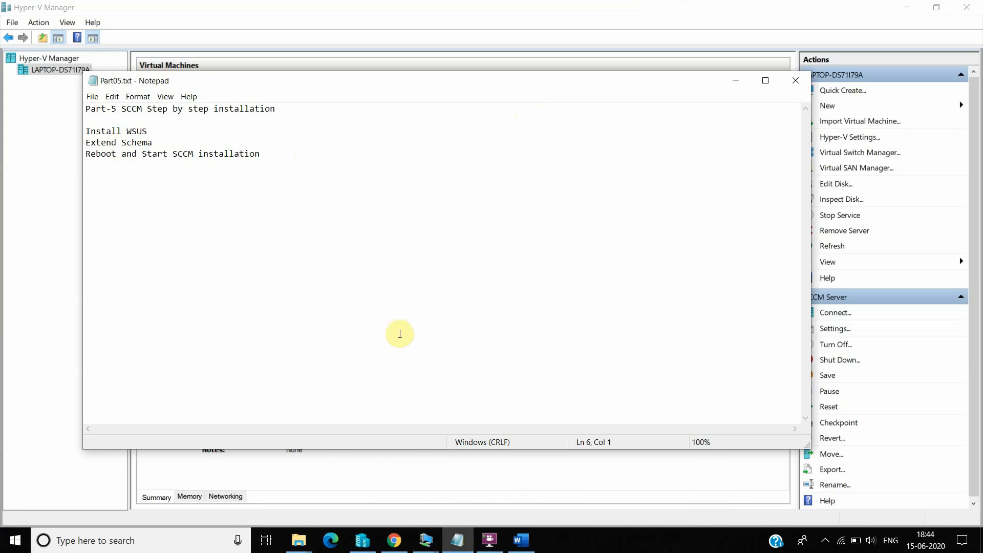
{"action": "left_click", "coordinate": [424, 542]}
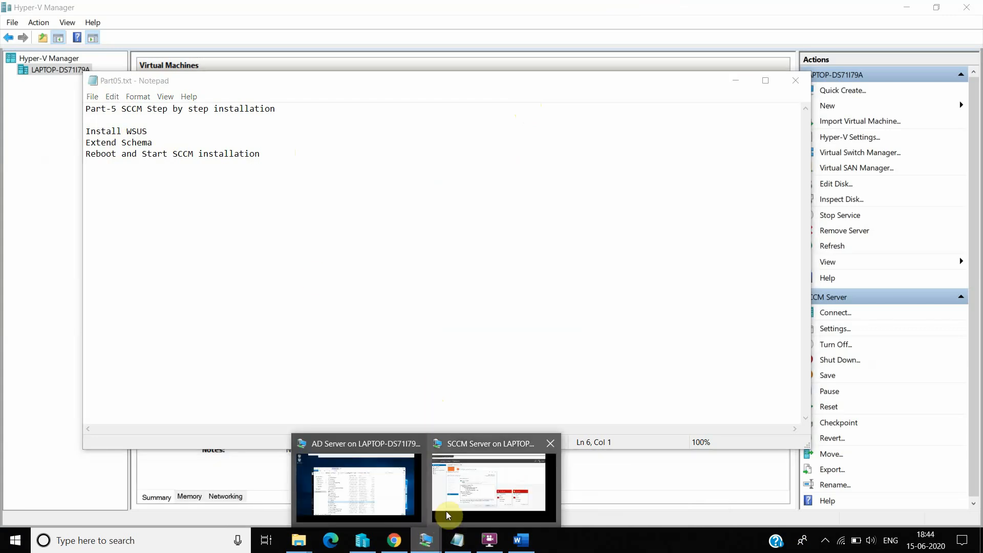
{"action": "left_click", "coordinate": [456, 499]}
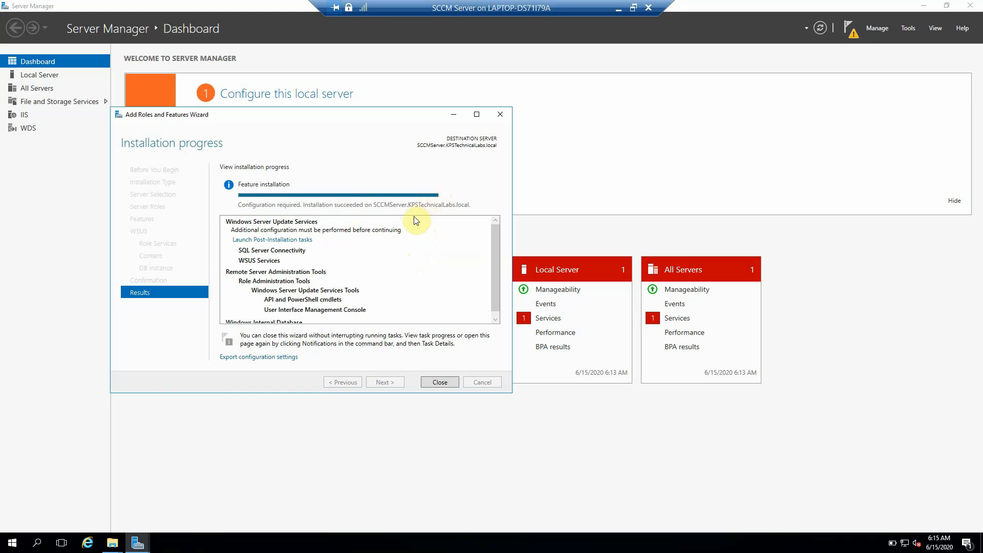
Step: Close the finished wizard, minimize Server Manager, and switch to the AD Server VM
{"action": "left_click", "coordinate": [439, 383]}
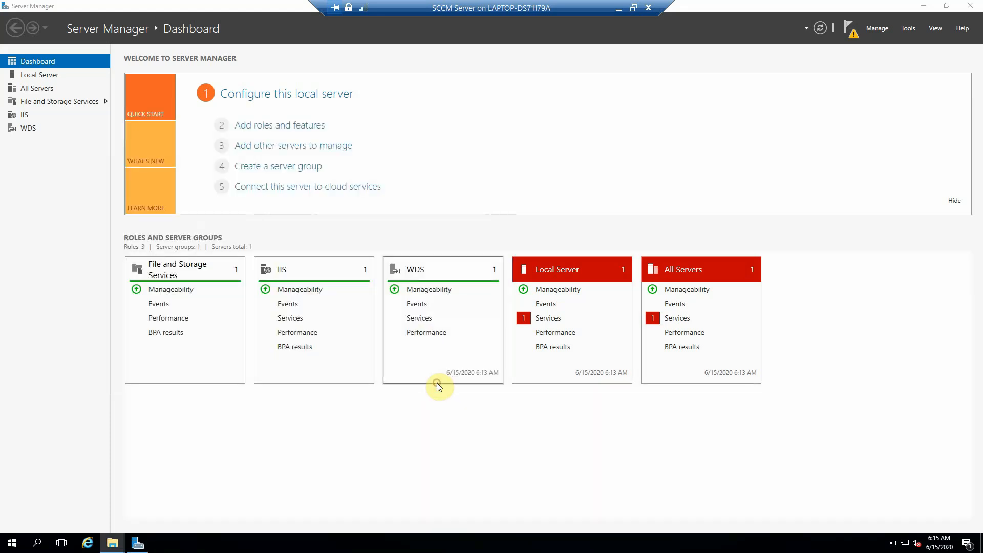
{"action": "left_click", "coordinate": [923, 7]}
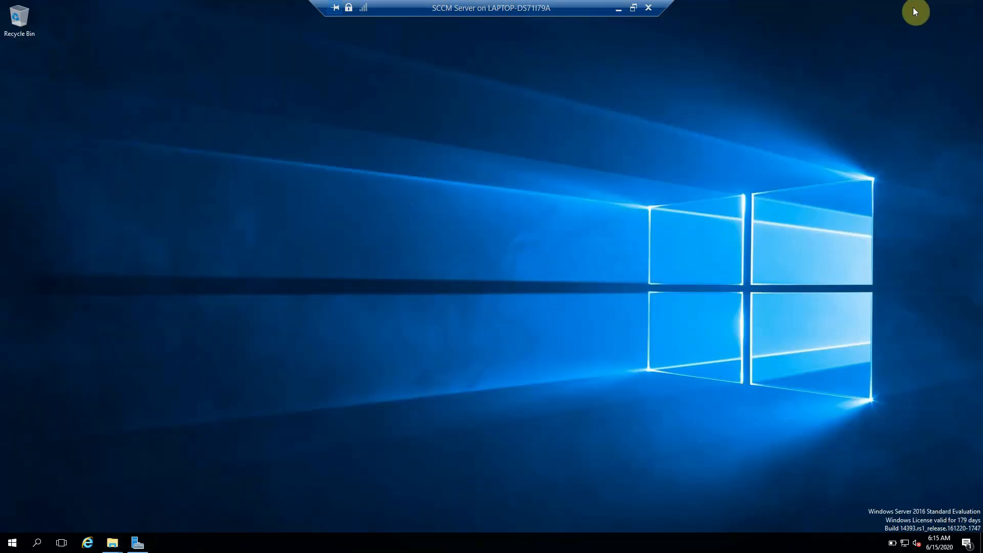
{"action": "left_click", "coordinate": [619, 10]}
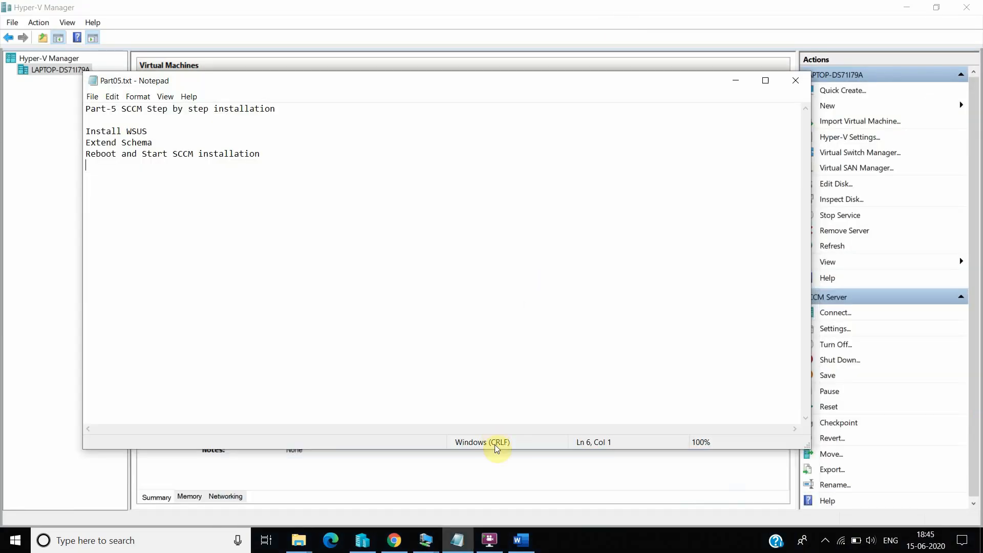
{"action": "mouse_move", "coordinate": [489, 540]}
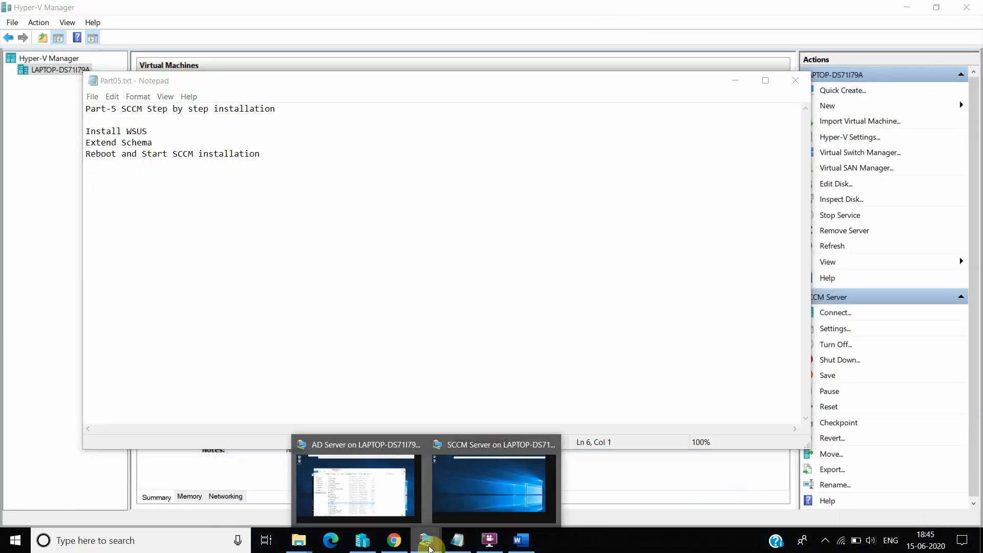
{"action": "left_click", "coordinate": [373, 490]}
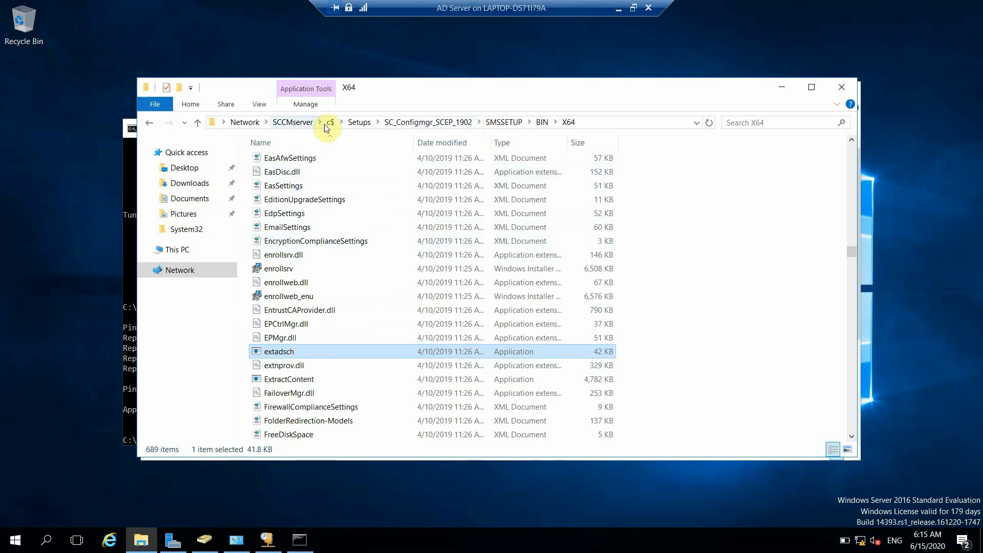
Step: Run extadsch from the SMSSETUP\BIN\X64 folder as administrator
{"action": "left_click", "coordinate": [589, 123]}
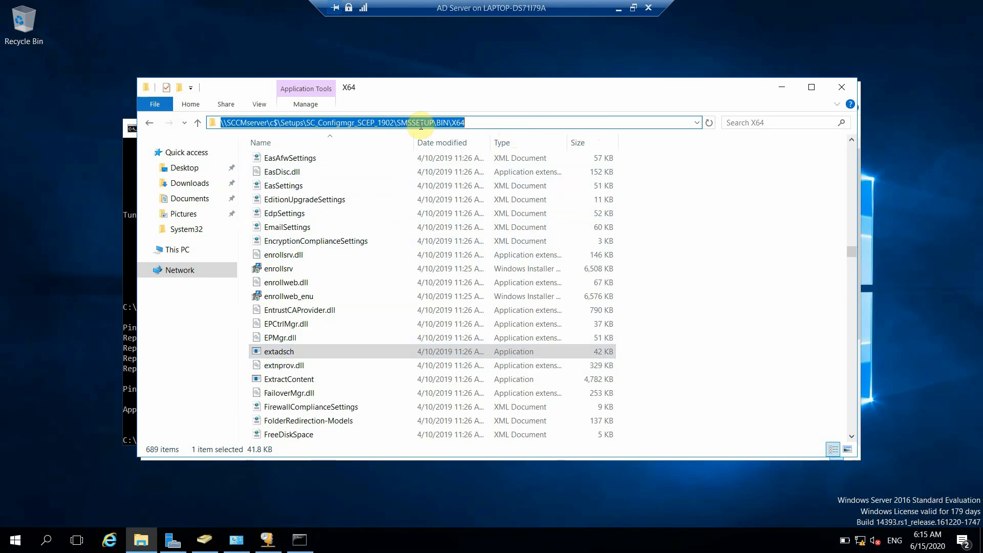
{"action": "left_click", "coordinate": [475, 124]}
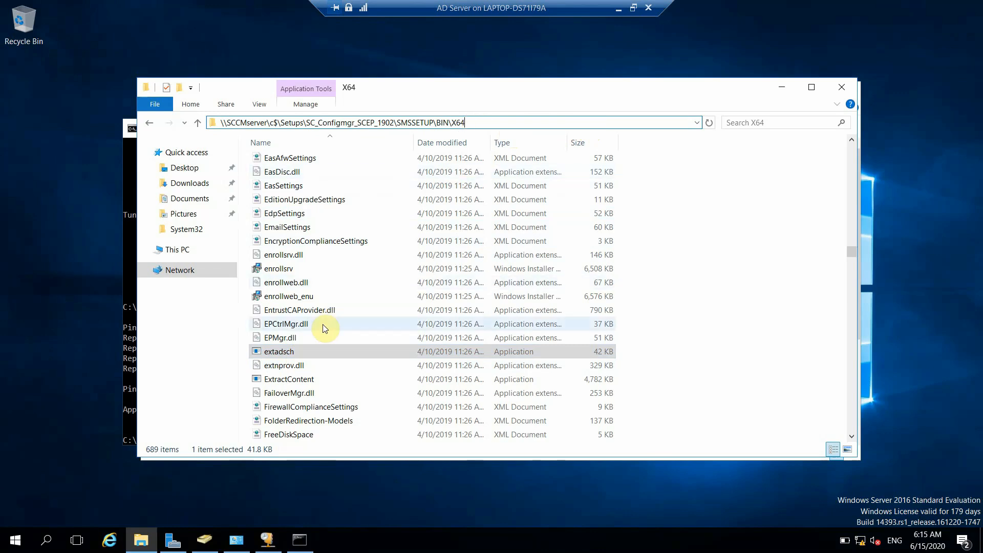
{"action": "left_click", "coordinate": [305, 355]}
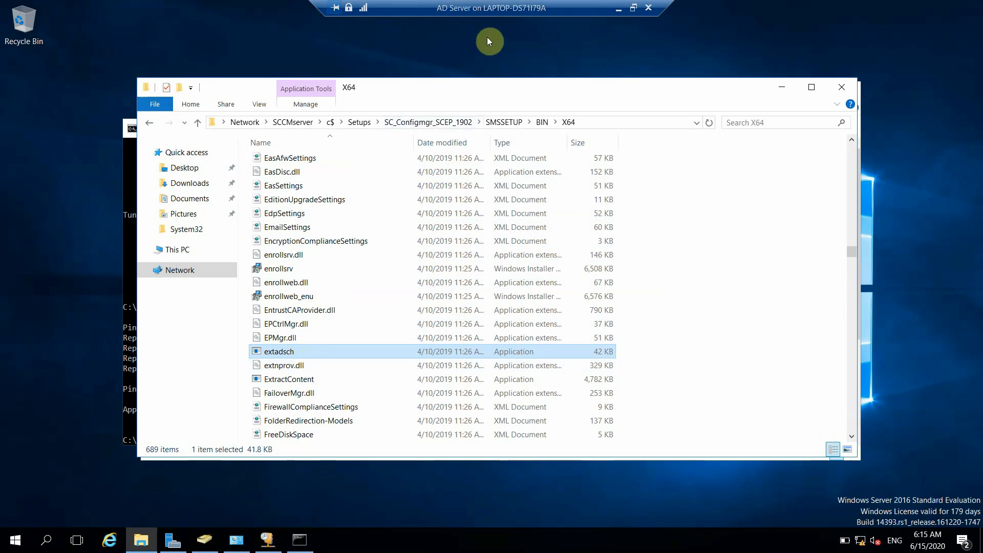
{"action": "right_click", "coordinate": [286, 352]}
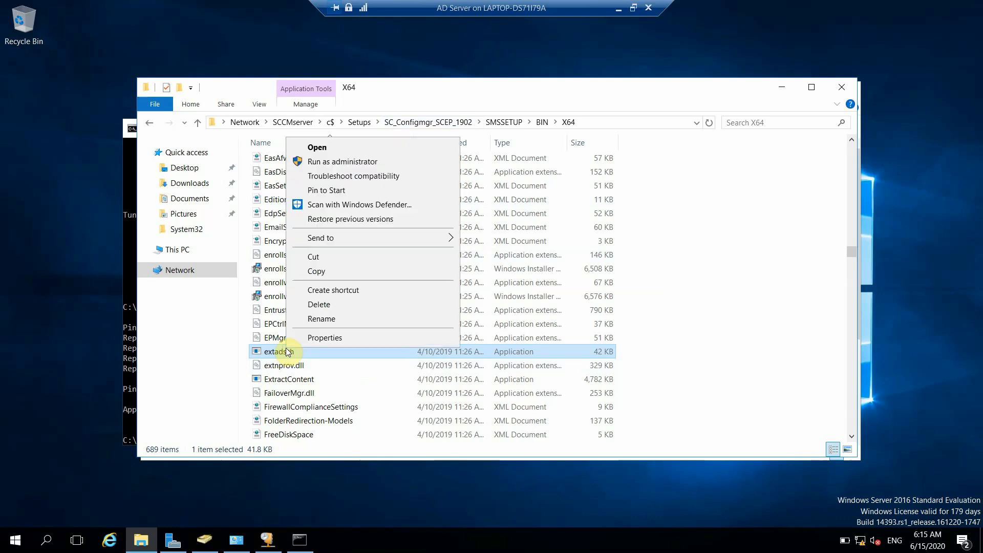
{"action": "left_click", "coordinate": [373, 165]}
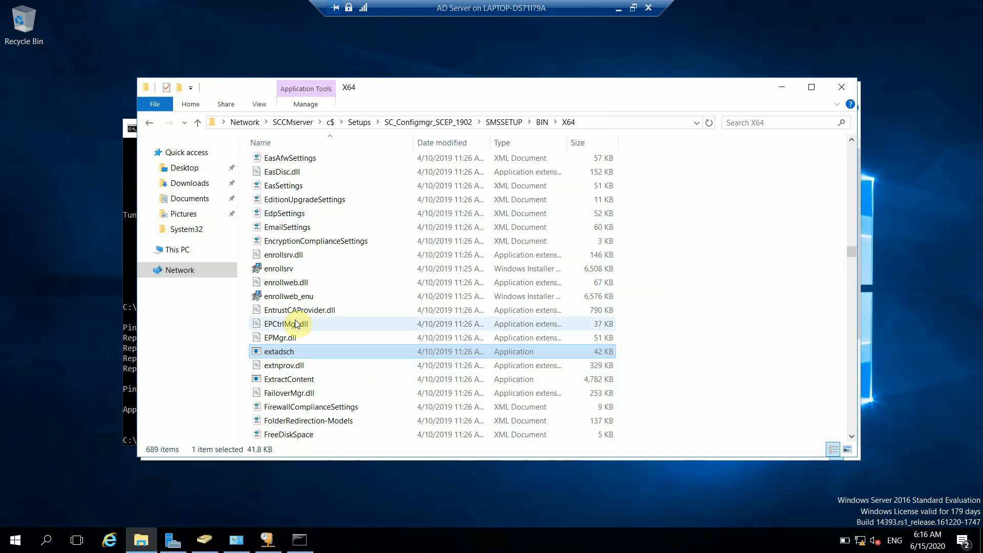
Step: Check the ExtADSch log on C: for schema extension success, then minimize the open windows
{"action": "left_click", "coordinate": [178, 250]}
{"action": "double_click", "coordinate": [295, 257]}
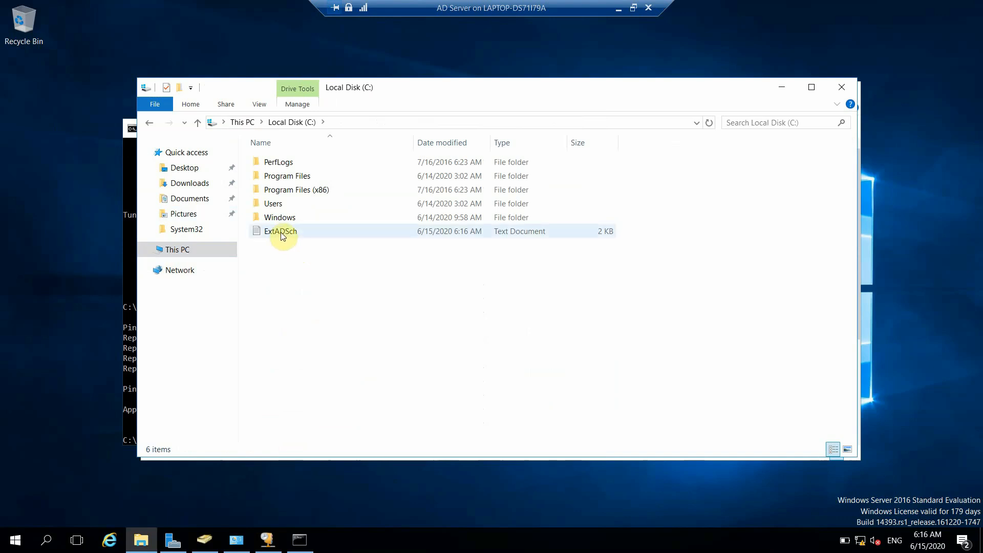
{"action": "double_click", "coordinate": [282, 233]}
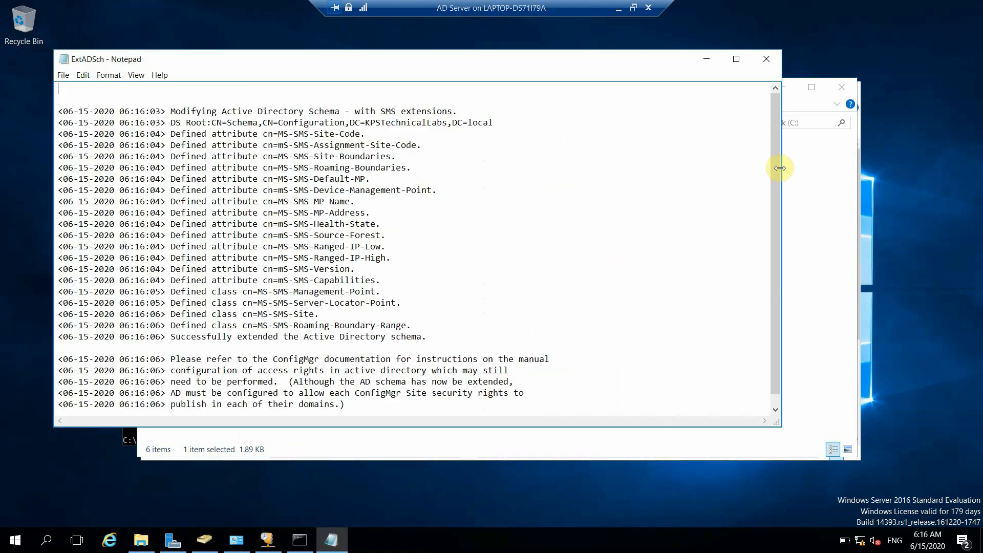
{"action": "scroll", "coordinate": [770, 122], "scroll_direction": "down", "scroll_amount": 1}
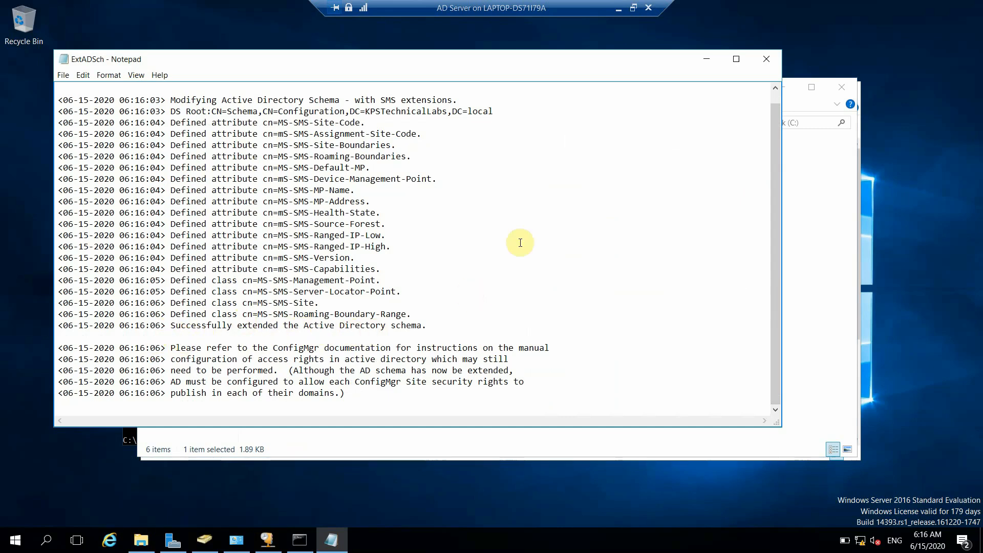
{"action": "left_click", "coordinate": [767, 61]}
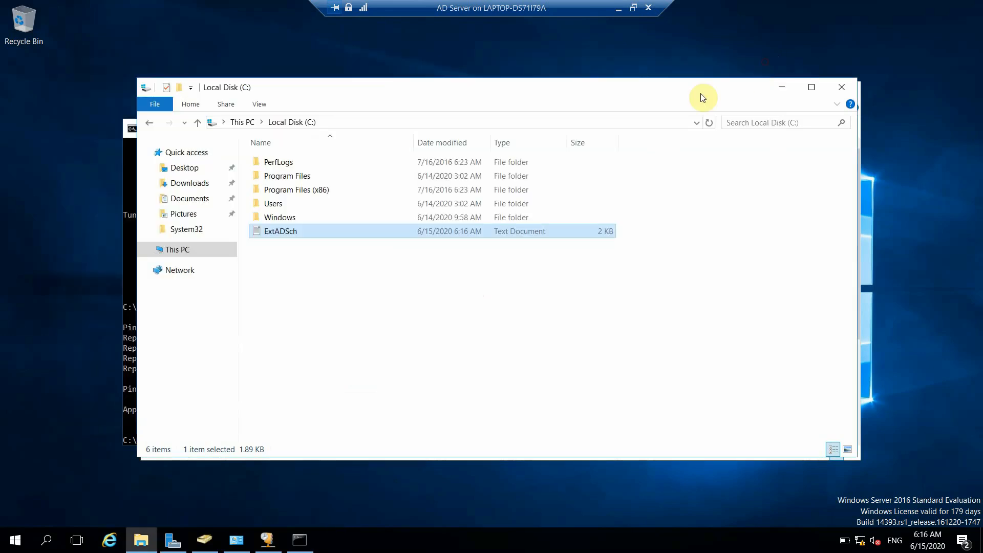
{"action": "left_click", "coordinate": [787, 88]}
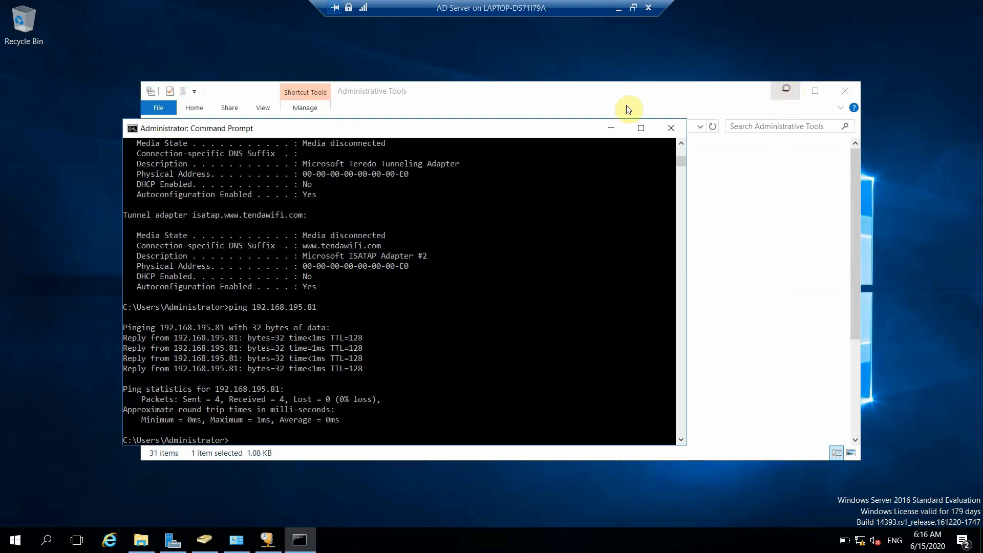
{"action": "left_click", "coordinate": [621, 128]}
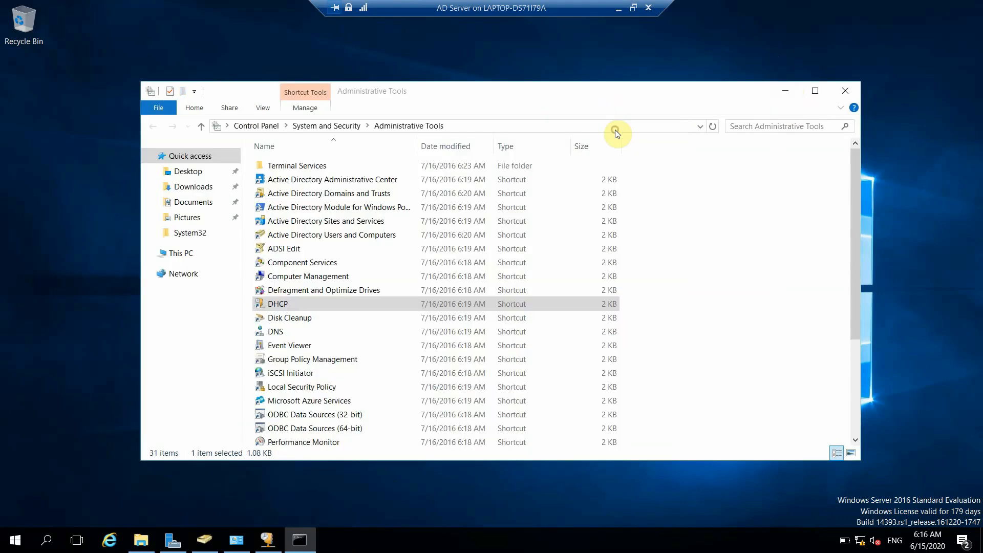
{"action": "left_click", "coordinate": [786, 92]}
Step: Restart the SCCM Server VM from its Start menu power options
{"action": "left_click", "coordinate": [619, 11]}
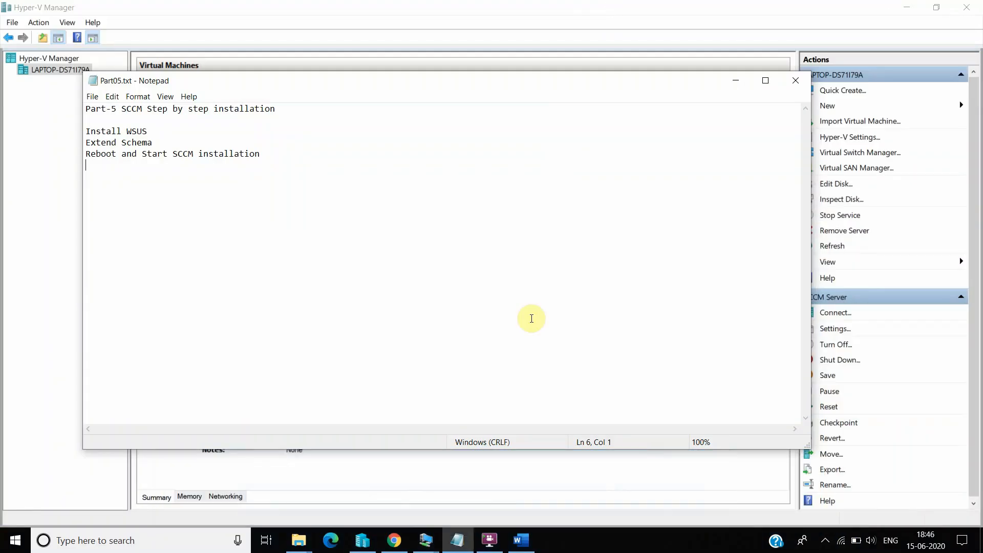
{"action": "mouse_move", "coordinate": [428, 541]}
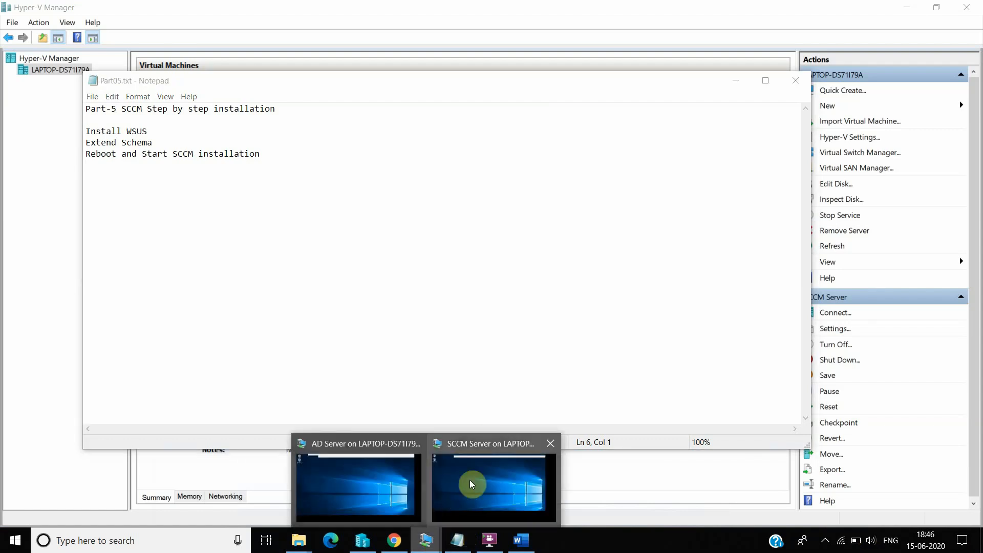
{"action": "left_click", "coordinate": [505, 462]}
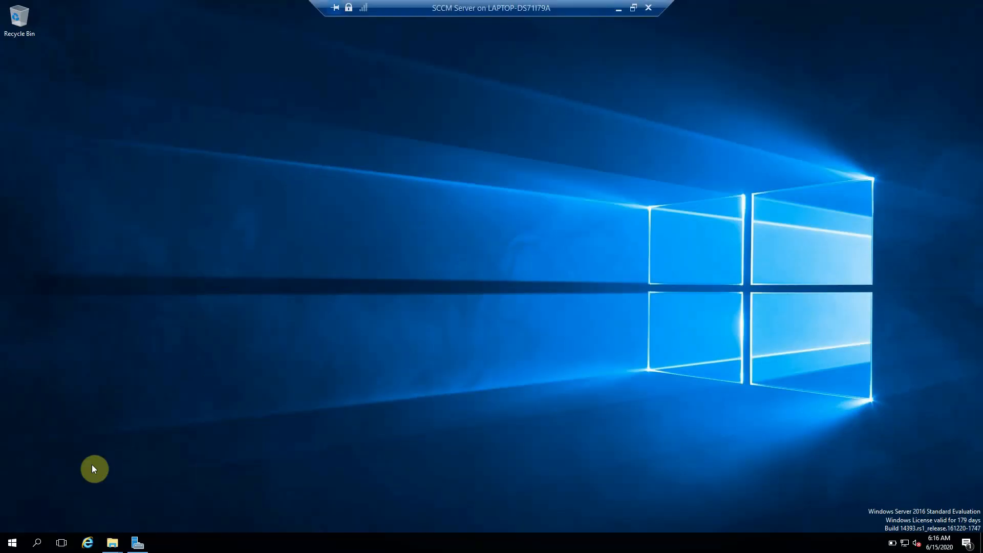
{"action": "left_click", "coordinate": [13, 542]}
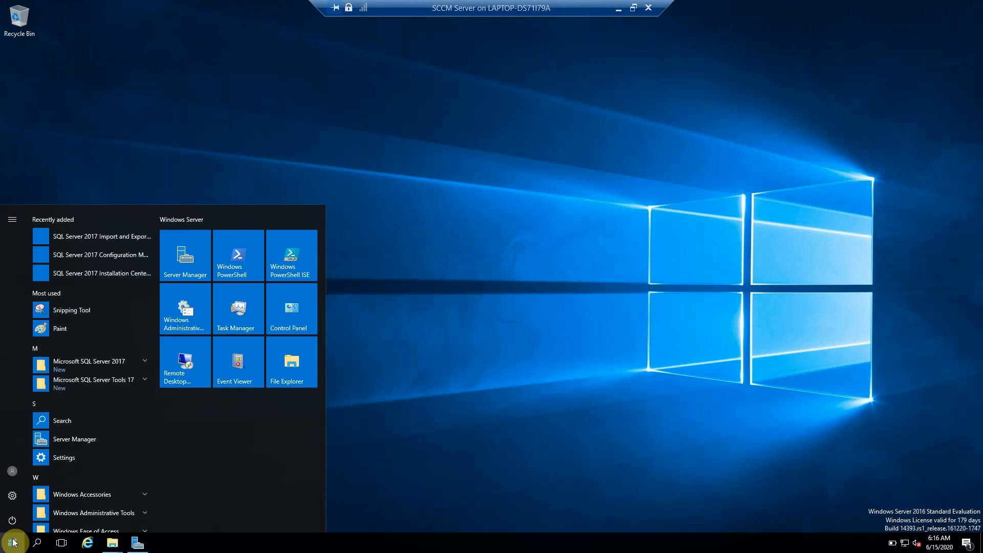
{"action": "left_click", "coordinate": [12, 520]}
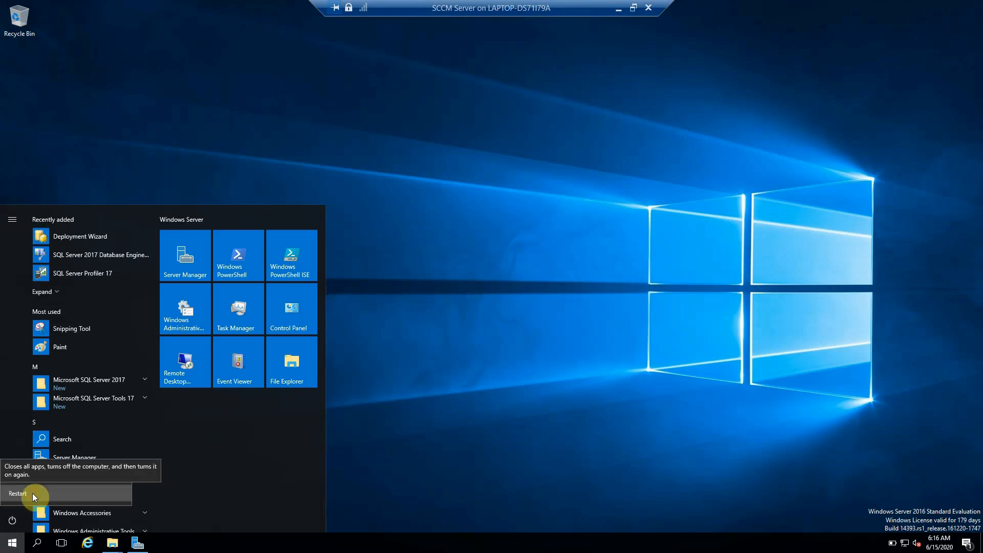
{"action": "left_click", "coordinate": [32, 493]}
{"action": "left_click", "coordinate": [151, 493]}
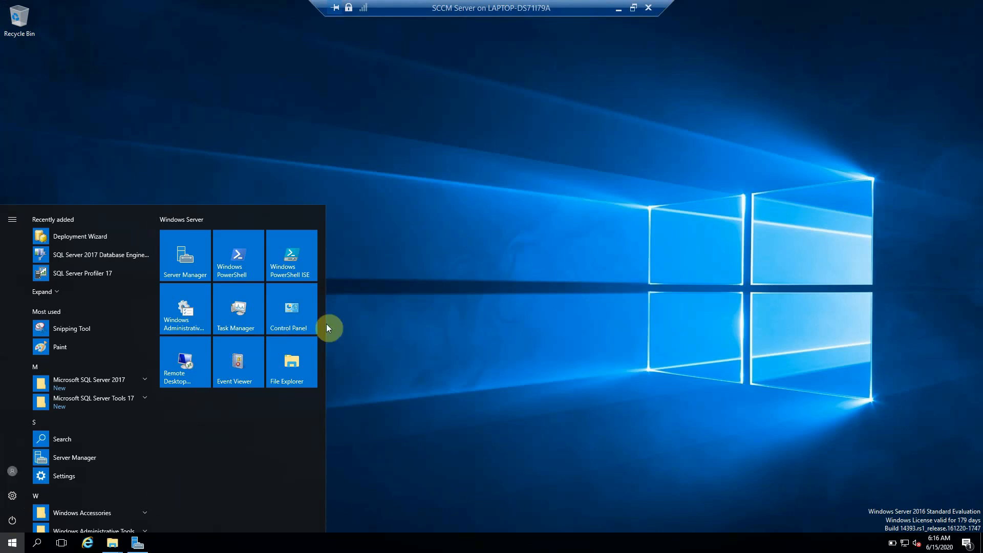
Step: Minimize the restarting VM session and dismiss the screen recorder's tray options
{"action": "left_click", "coordinate": [618, 9]}
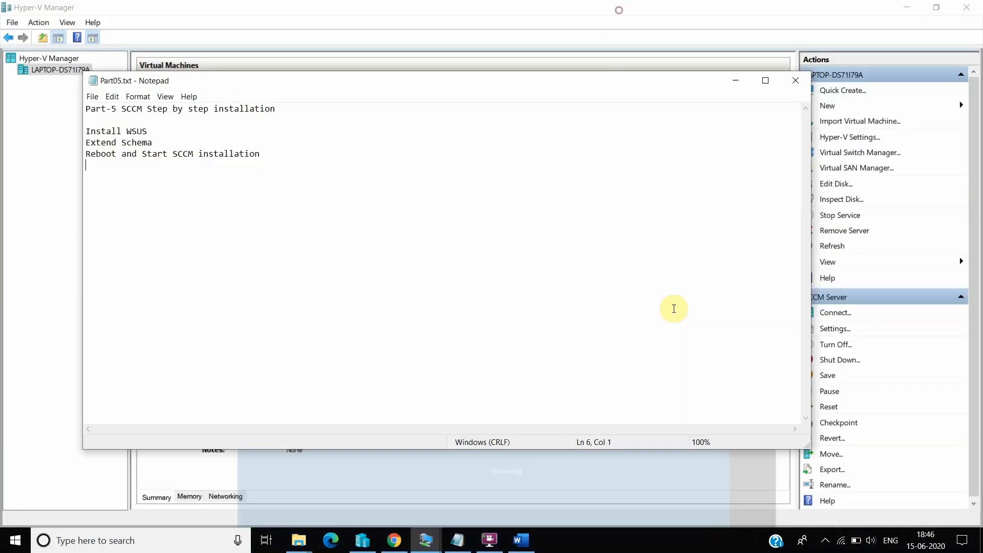
{"action": "left_click", "coordinate": [825, 540]}
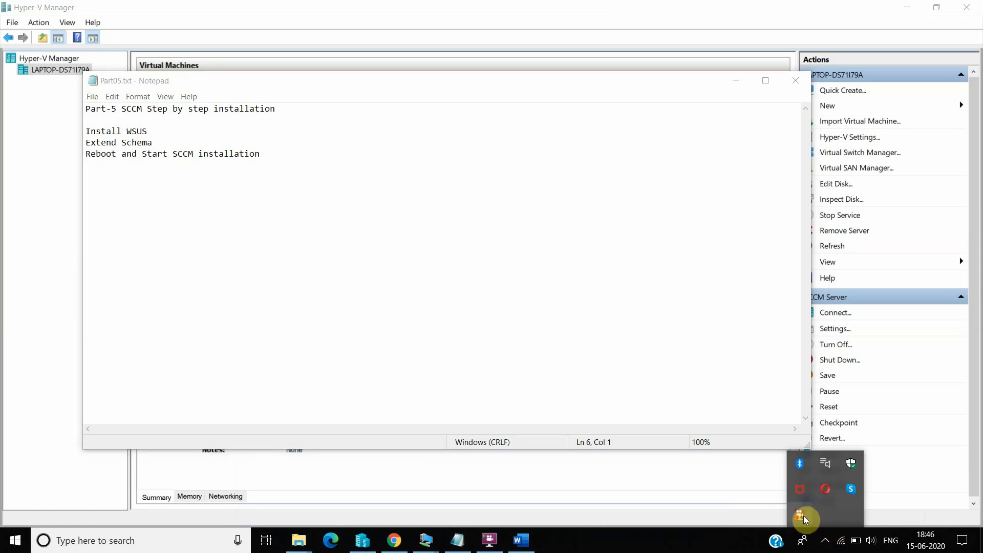
{"action": "right_click", "coordinate": [806, 518]}
{"action": "left_click", "coordinate": [847, 397]}
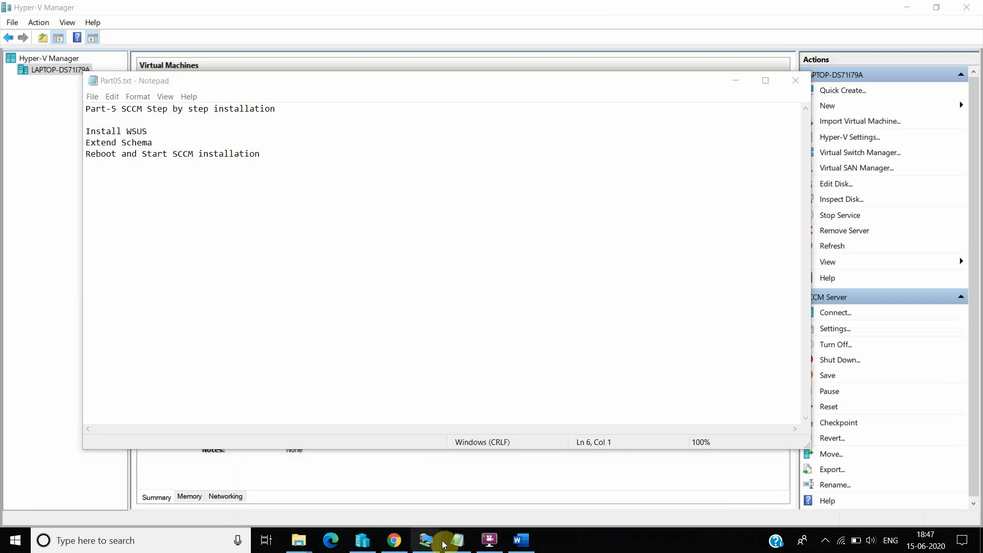
Step: Sign back in to the rebooted SCCM Server VM with the account password
{"action": "mouse_move", "coordinate": [426, 541]}
{"action": "left_click", "coordinate": [466, 509]}
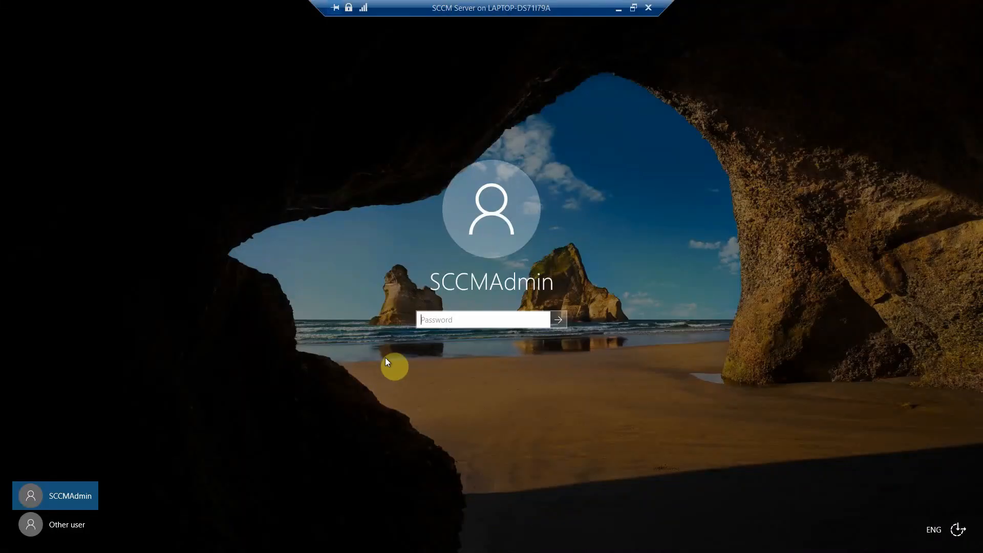
{"action": "type", "text": "abc"}
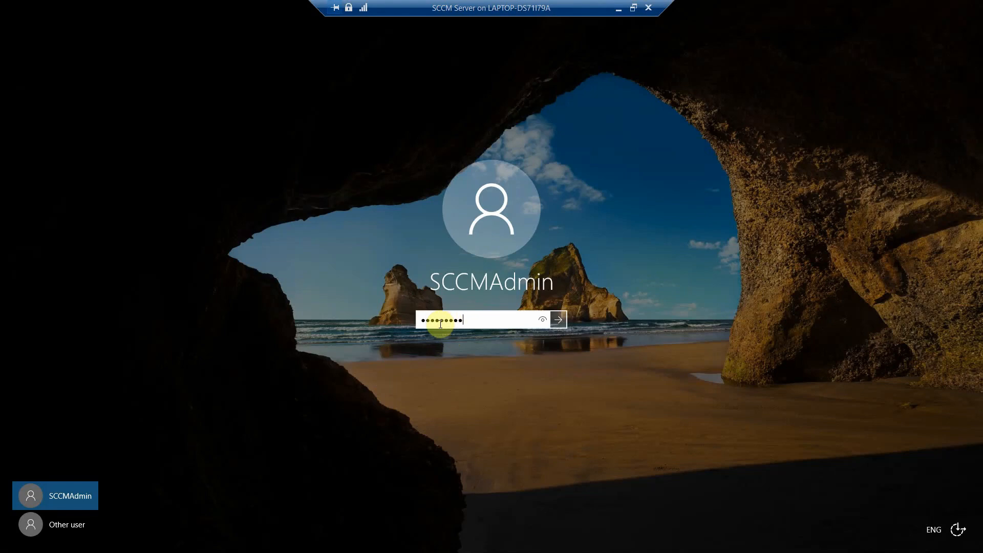
{"action": "key", "text": "Return"}
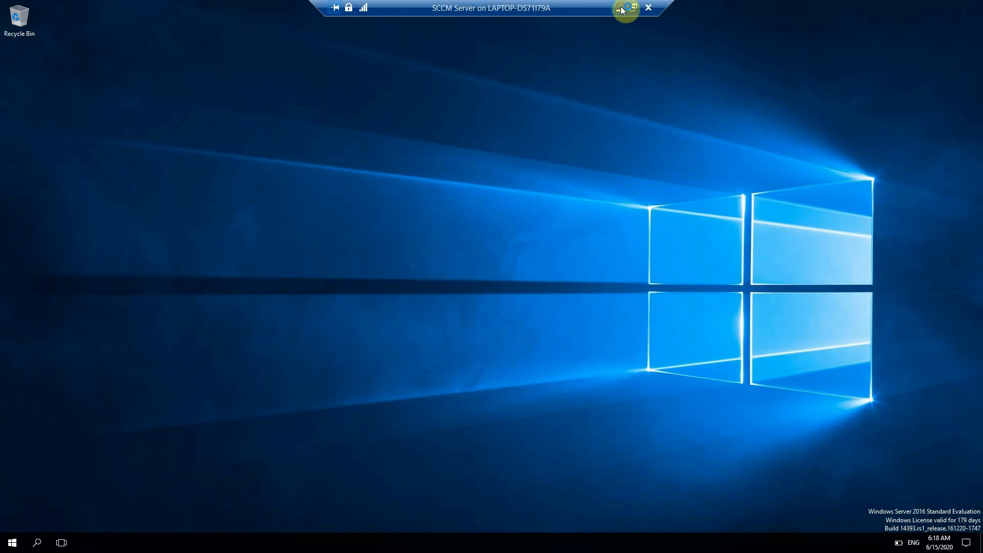
Step: Briefly return to the host notes, then switch back to the SCCM Server VM
{"action": "left_click", "coordinate": [623, 9]}
{"action": "left_click", "coordinate": [274, 155]}
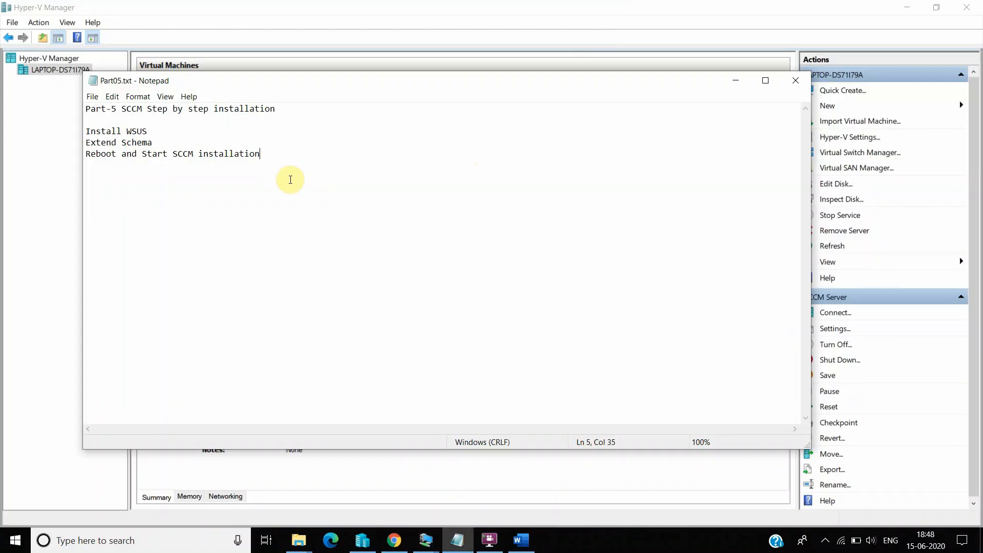
{"action": "left_click", "coordinate": [434, 535]}
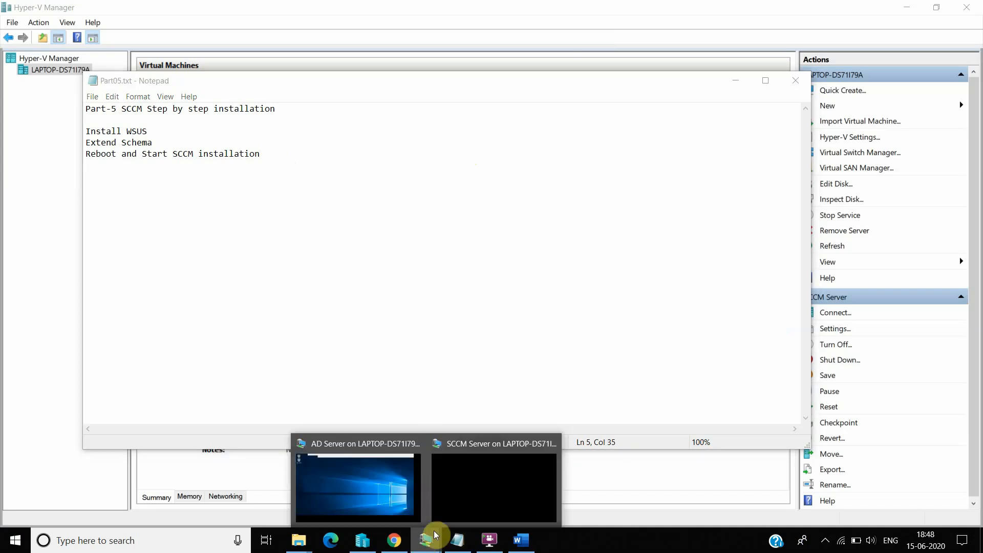
{"action": "left_click", "coordinate": [494, 481]}
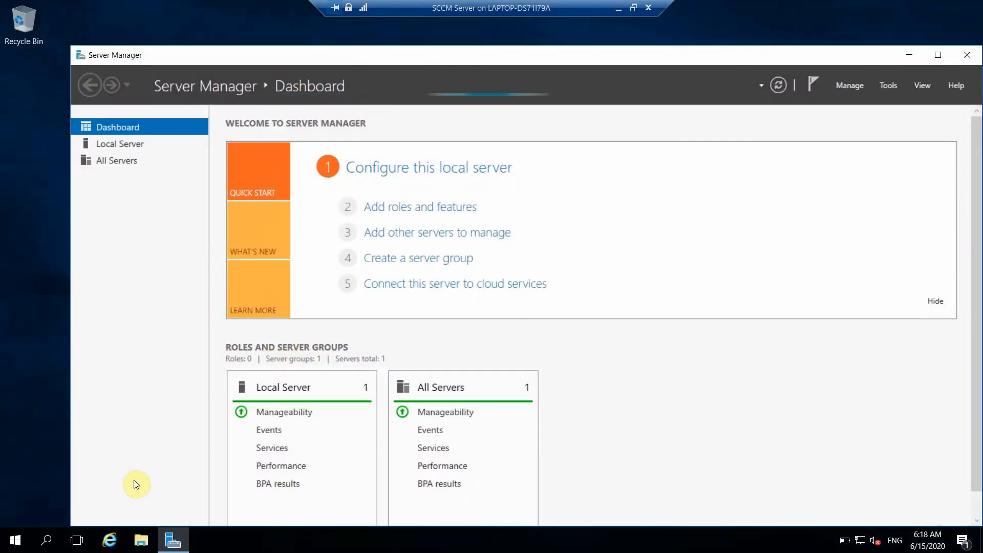
Step: Browse to C:\Setups\SC_Configmgr_SCEP_1902 and launch the Configuration Manager splash installer
{"action": "left_click", "coordinate": [142, 538]}
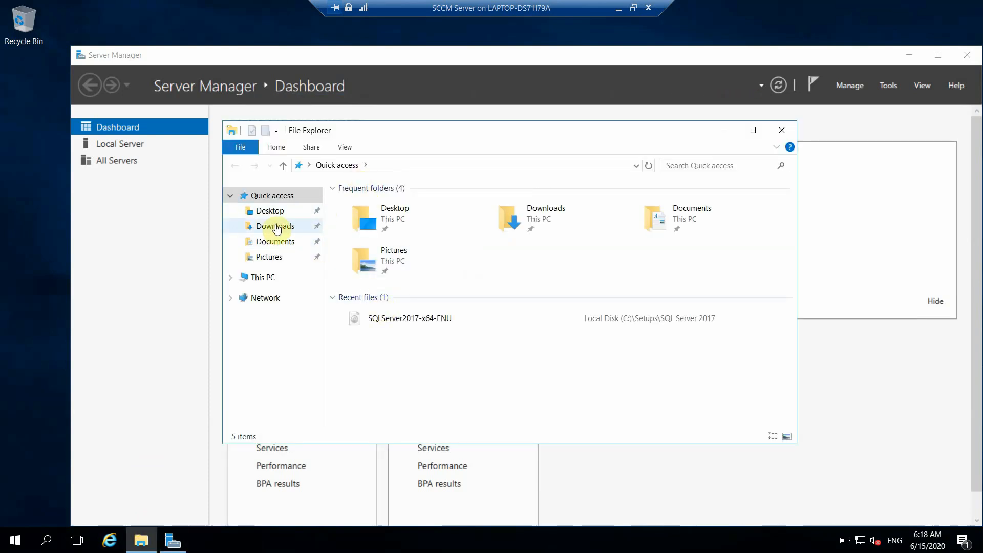
{"action": "left_click", "coordinate": [263, 280]}
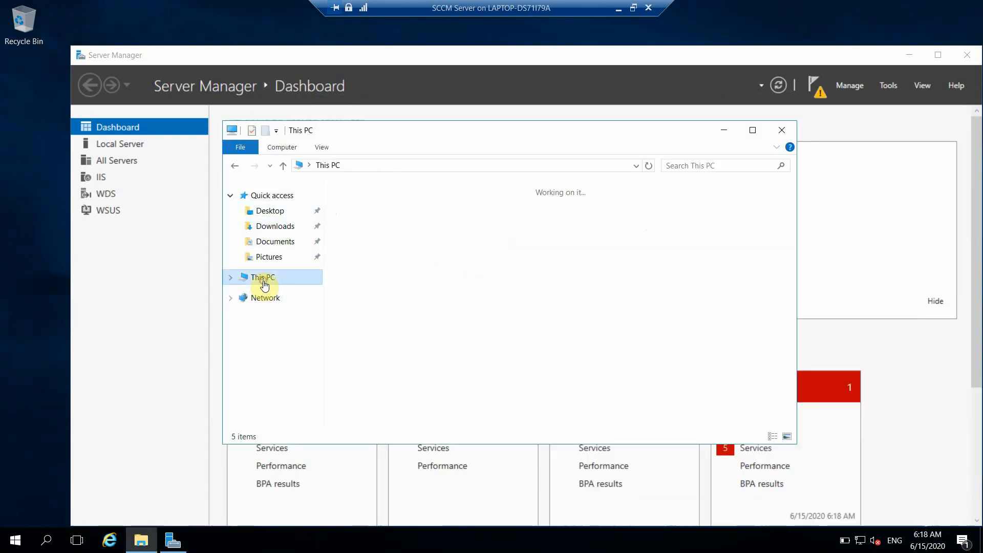
{"action": "double_click", "coordinate": [419, 340]}
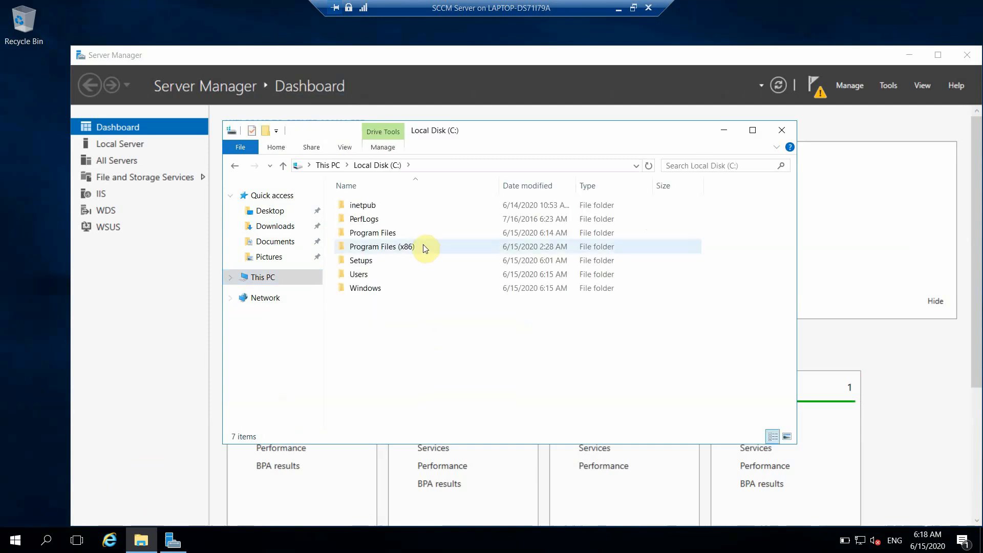
{"action": "double_click", "coordinate": [395, 262]}
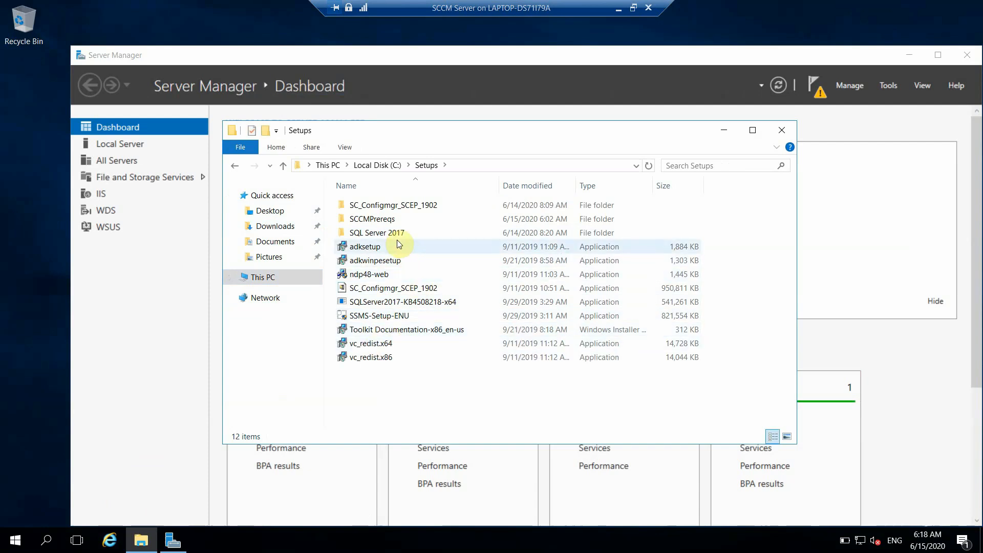
{"action": "double_click", "coordinate": [414, 206]}
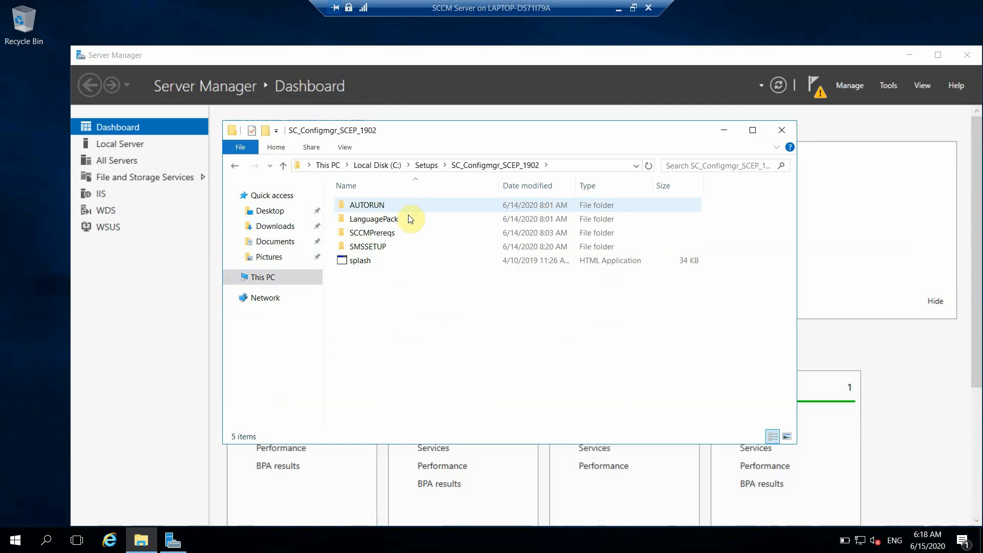
{"action": "double_click", "coordinate": [375, 261]}
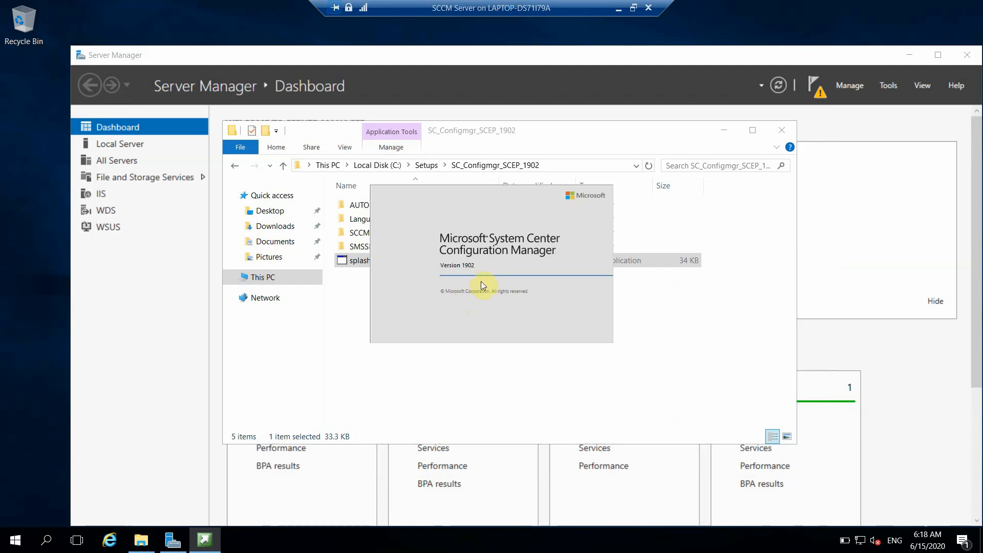
Step: Check the SCCMPrereqs folder contents, then go back to SC_Configmgr_SCEP_1902
{"action": "left_click", "coordinate": [372, 234]}
{"action": "double_click", "coordinate": [373, 233]}
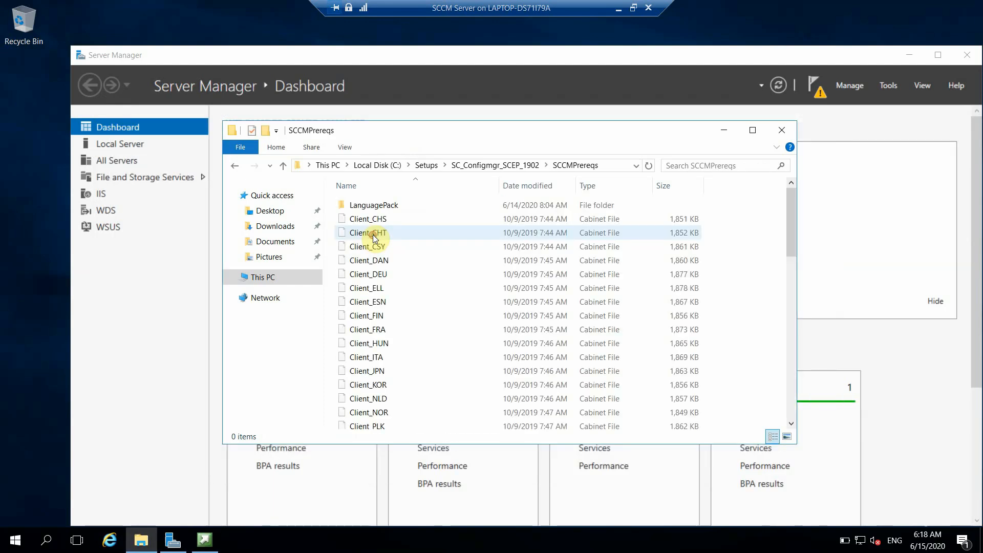
{"action": "left_click", "coordinate": [236, 166]}
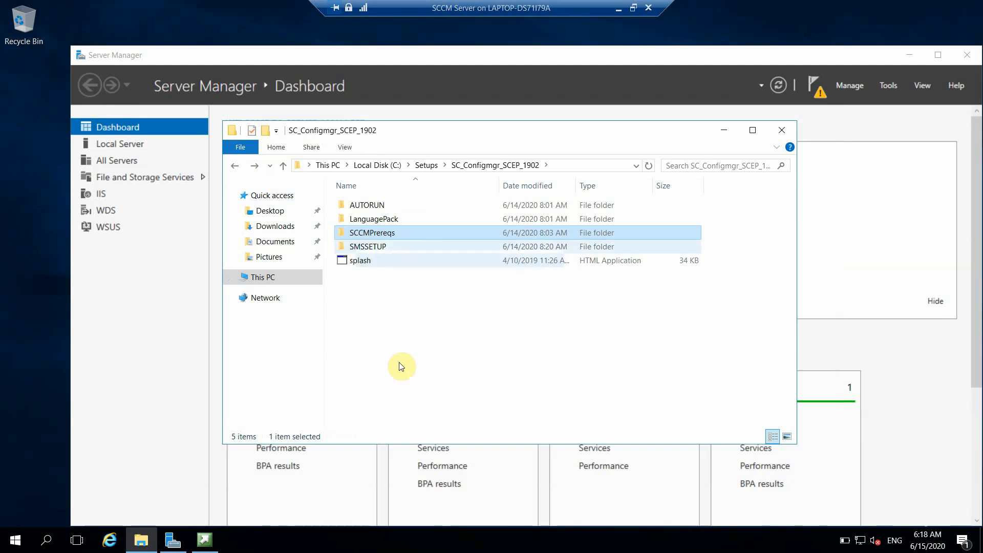
Step: Start the Configuration Manager install, allow it through UAC, and dismiss the missing .NET Framework 3.5 SP1 error
{"action": "left_click", "coordinate": [724, 130]}
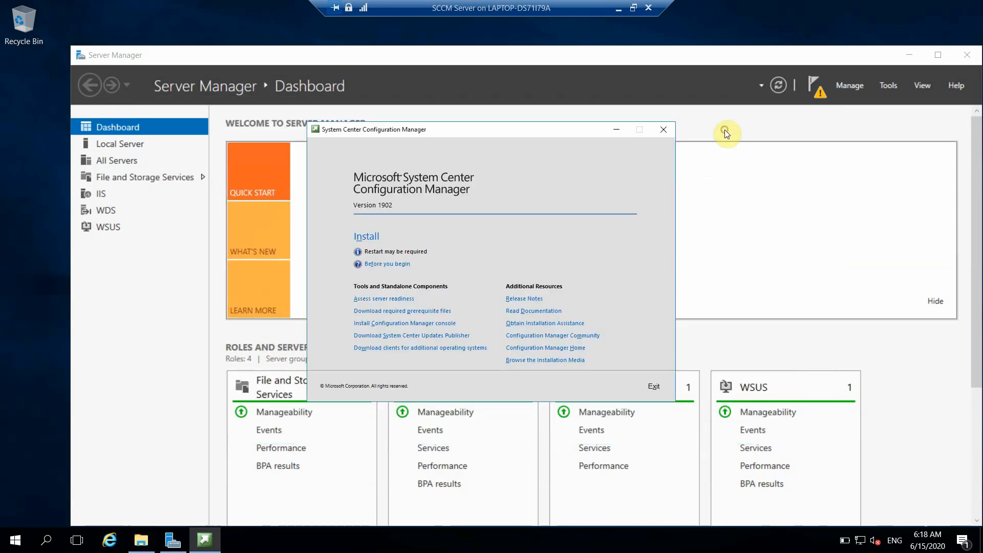
{"action": "left_click", "coordinate": [369, 239]}
{"action": "left_click", "coordinate": [417, 355]}
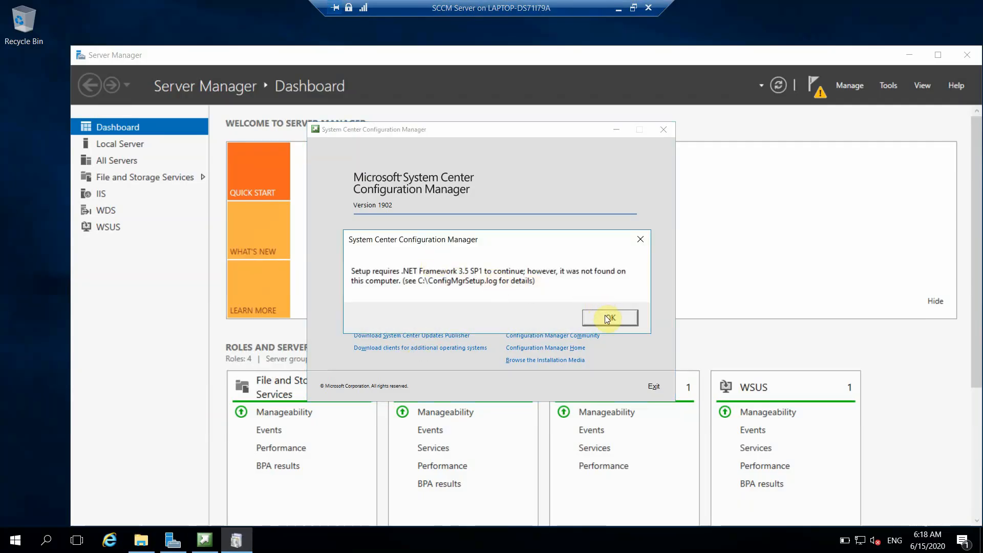
{"action": "left_click", "coordinate": [607, 319]}
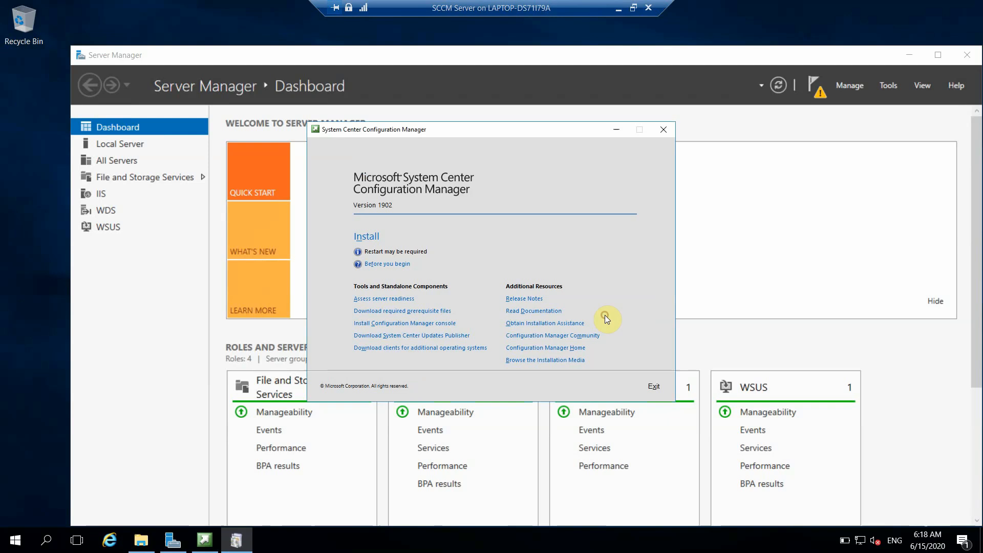
Step: View the Before you begin guidance in the browser, then close the browser and all its tabs
{"action": "left_click", "coordinate": [398, 263]}
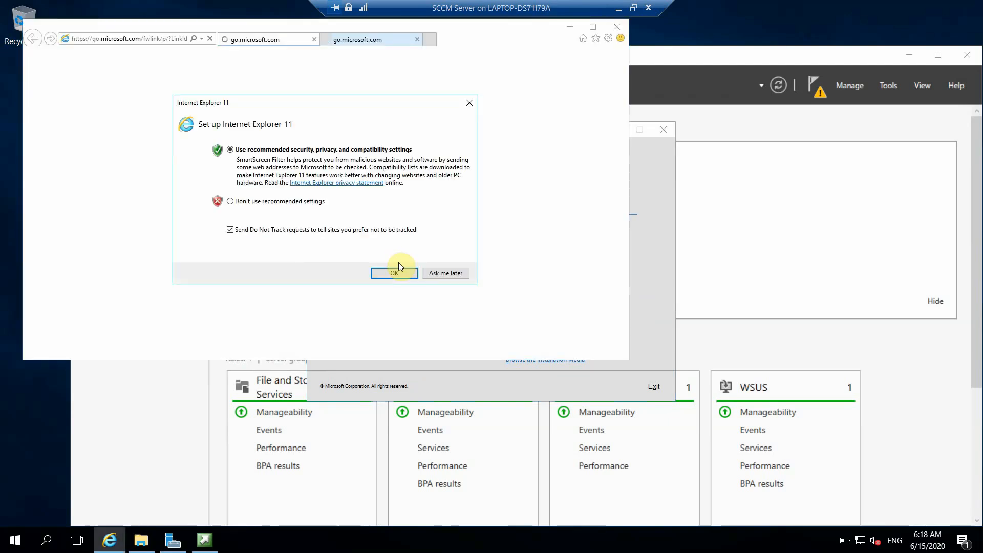
{"action": "left_click", "coordinate": [396, 269]}
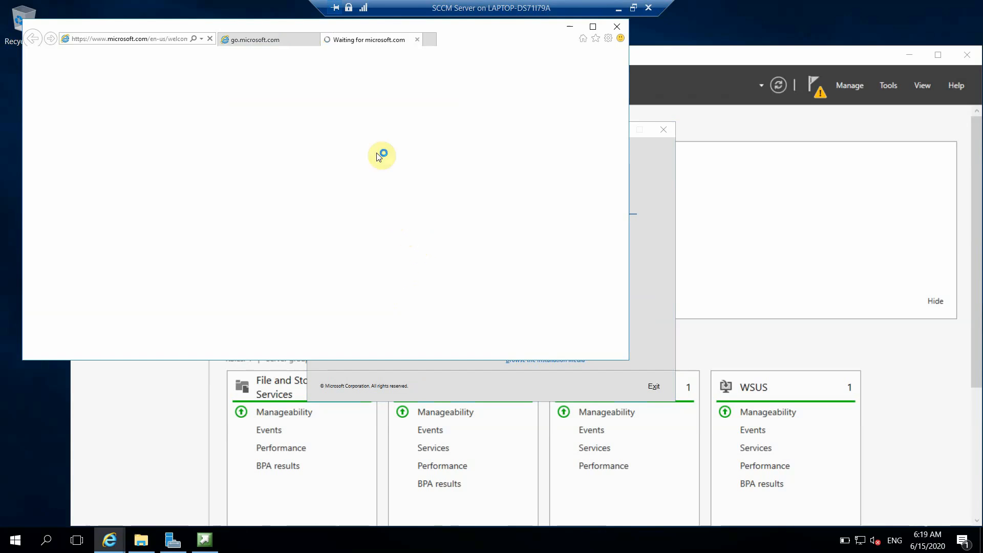
{"action": "left_click", "coordinate": [569, 197]}
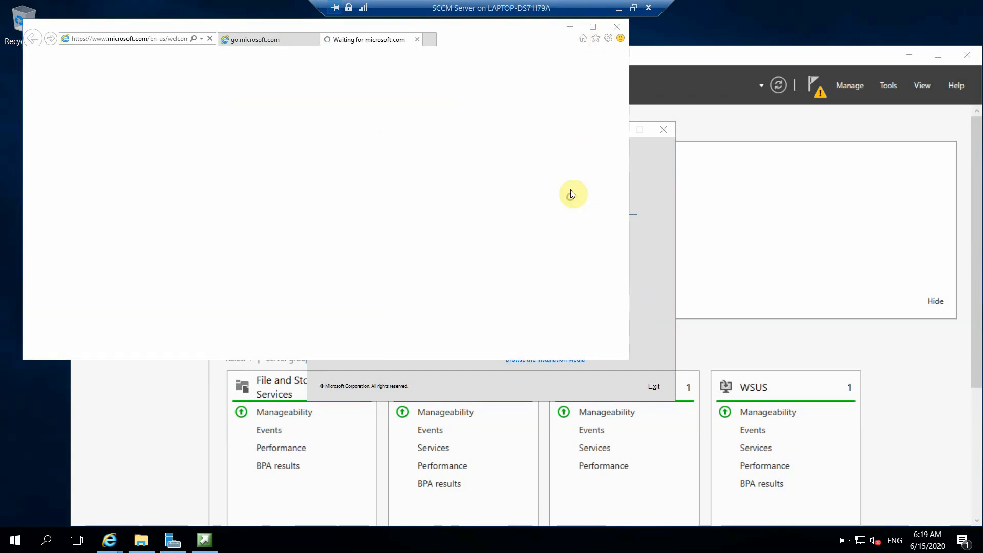
{"action": "left_click", "coordinate": [618, 25]}
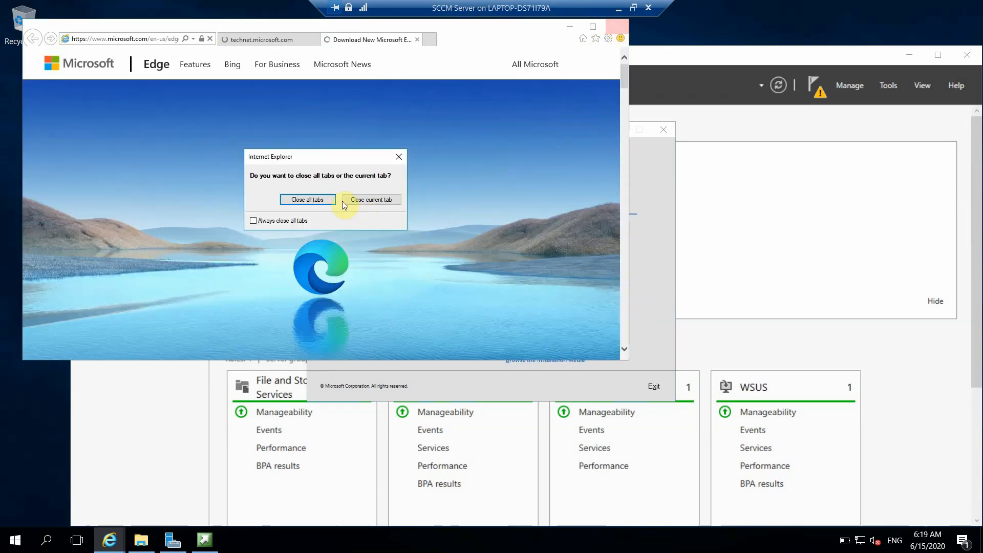
{"action": "left_click", "coordinate": [306, 199]}
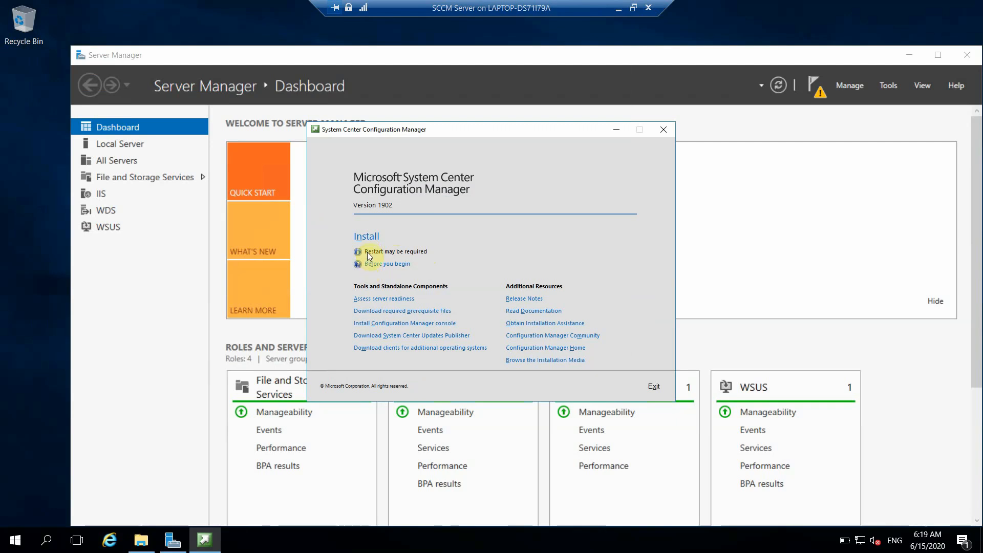
Step: Retry the install, dismiss the same .NET error, and begin adding features in Server Manager
{"action": "left_click", "coordinate": [367, 238]}
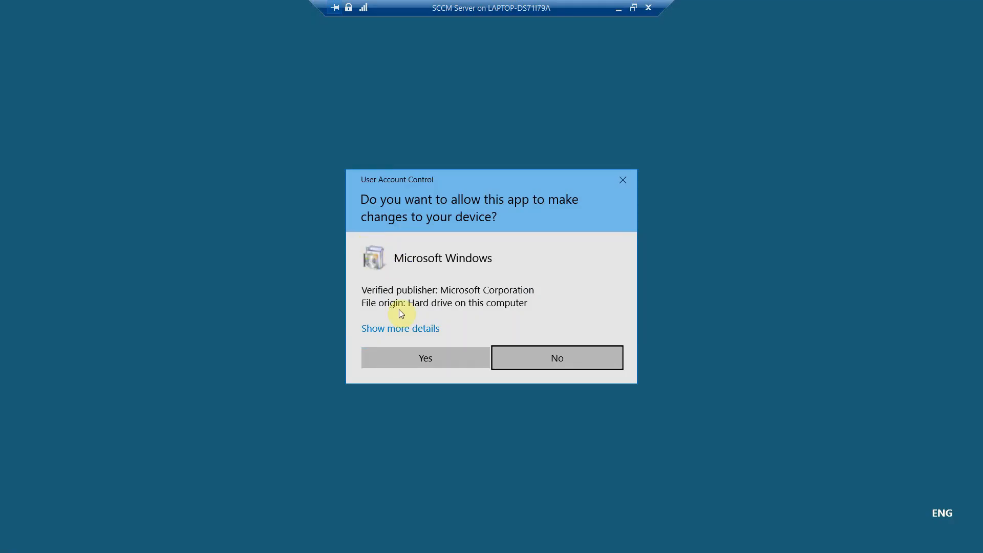
{"action": "left_click", "coordinate": [410, 358]}
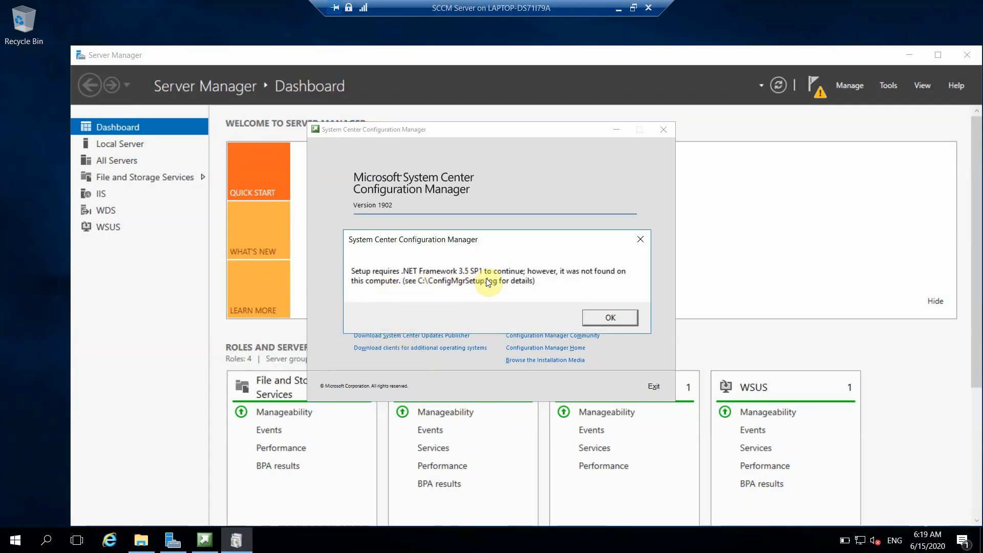
{"action": "left_click", "coordinate": [611, 317]}
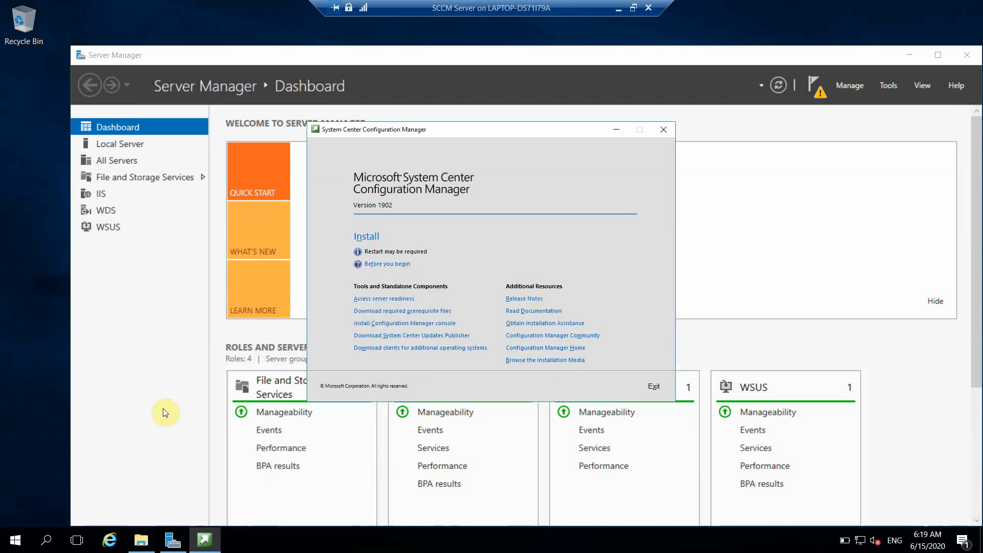
{"action": "left_click", "coordinate": [135, 353]}
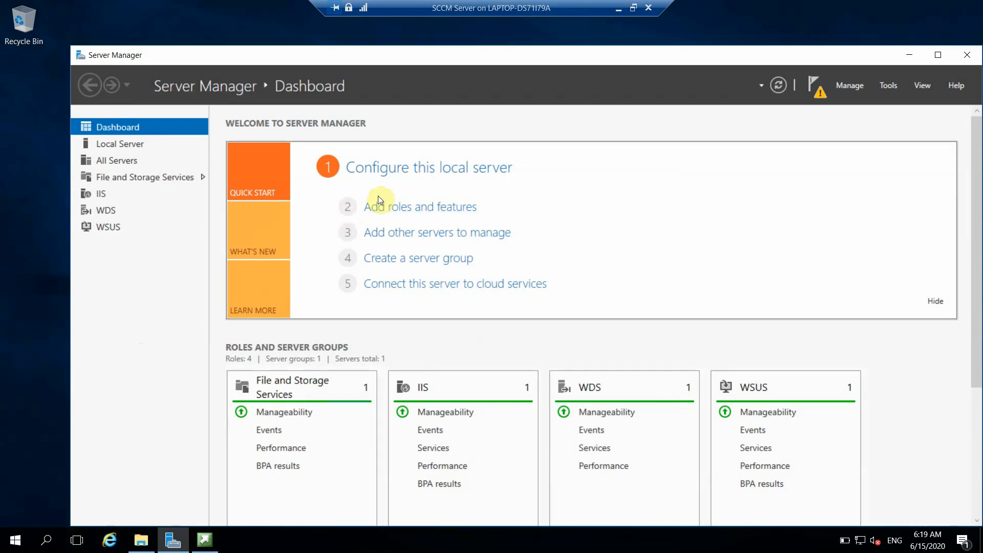
{"action": "left_click", "coordinate": [406, 207]}
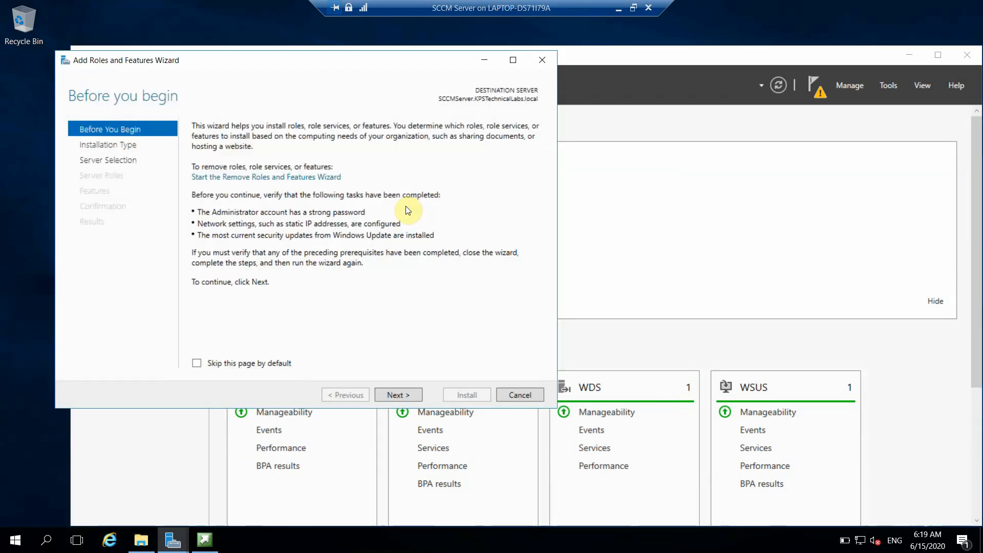
Step: Advance the wizard with role-based installation on this server, skipping roles to reach Features
{"action": "left_click", "coordinate": [404, 396]}
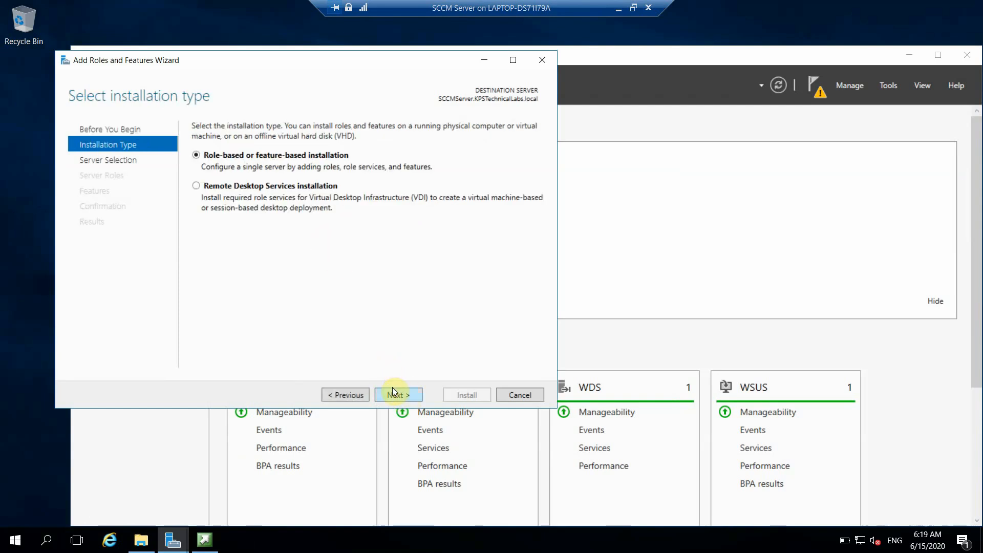
{"action": "left_click", "coordinate": [393, 392]}
{"action": "left_click", "coordinate": [393, 392]}
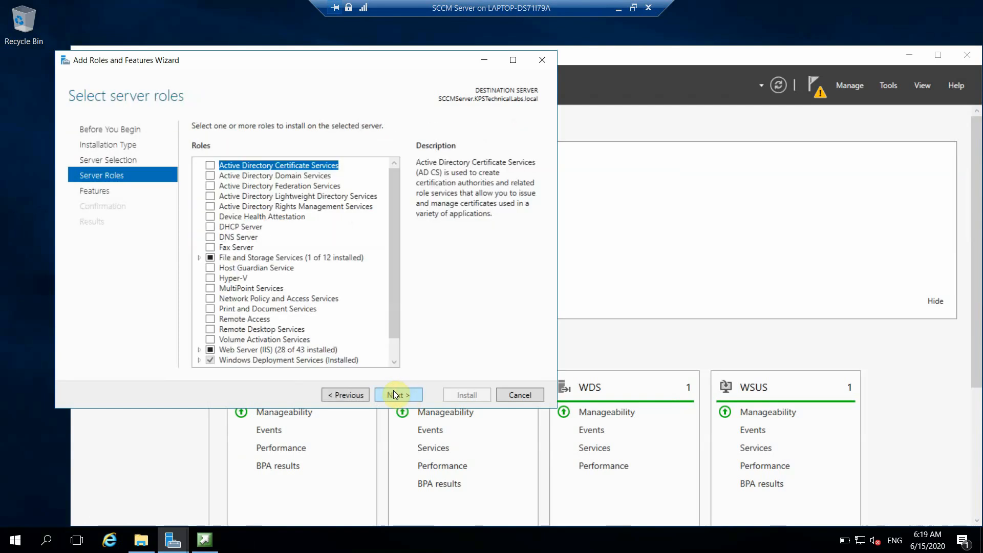
{"action": "left_click", "coordinate": [393, 393]}
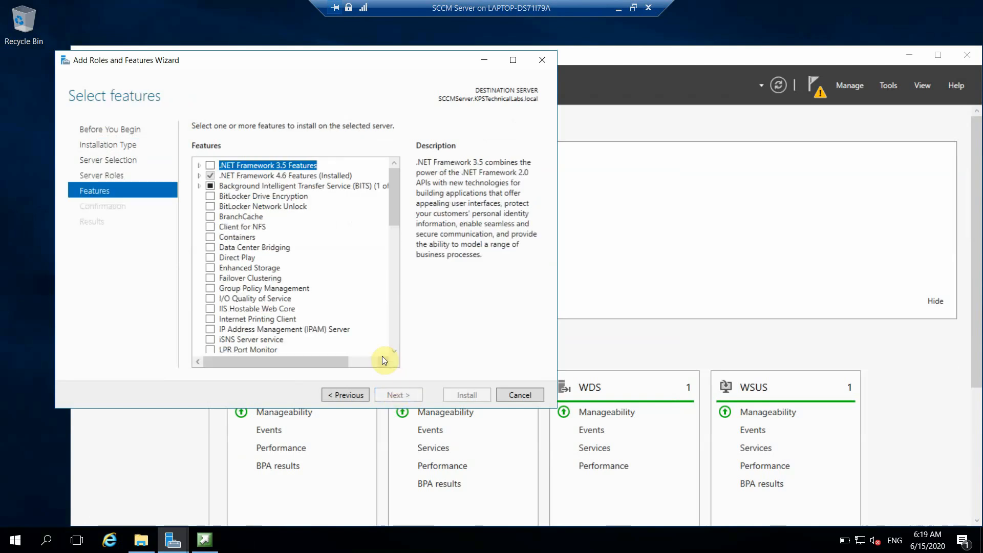
Step: Select .NET Framework 3.5 Features with HTTP and Non-HTTP Activation, and continue to confirmation
{"action": "left_click", "coordinate": [210, 165]}
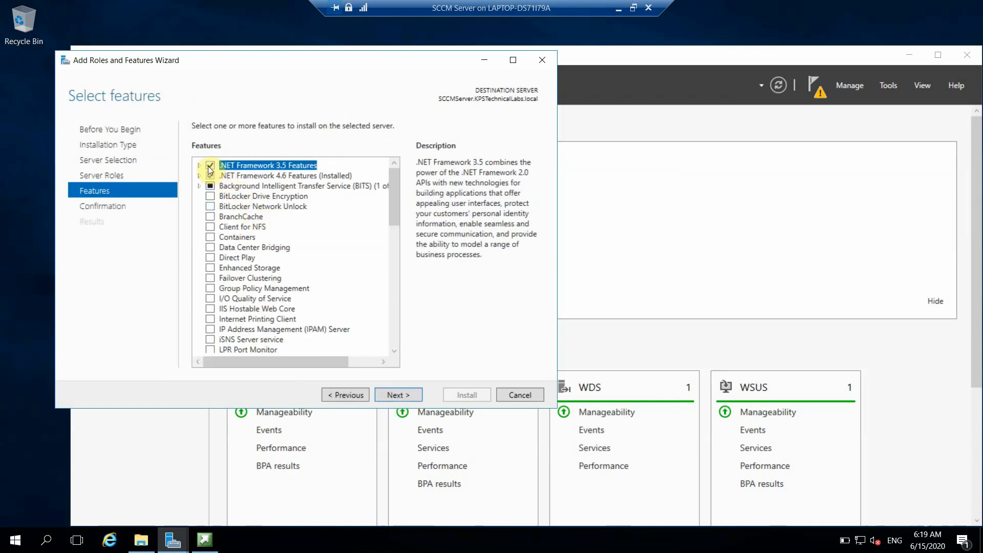
{"action": "left_click", "coordinate": [199, 165]}
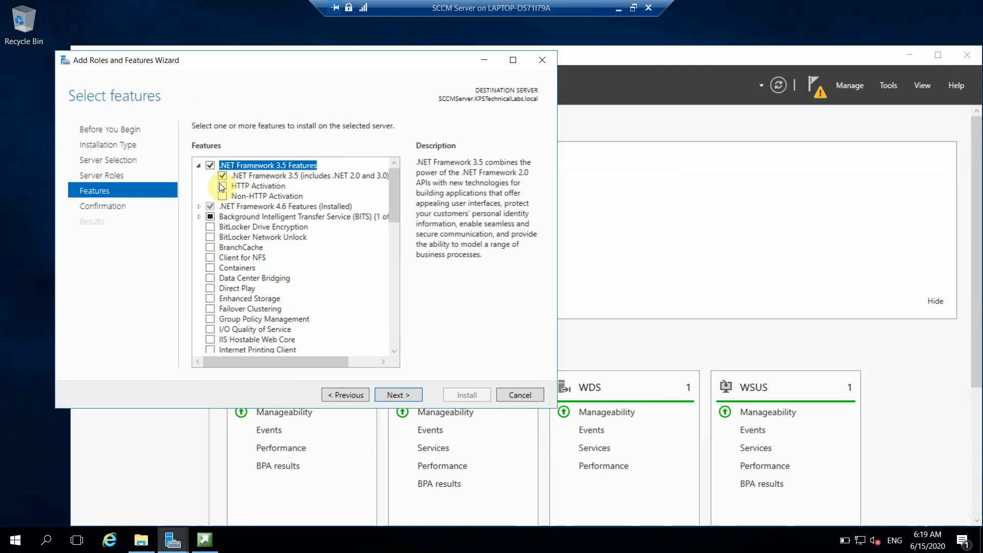
{"action": "left_click", "coordinate": [221, 185]}
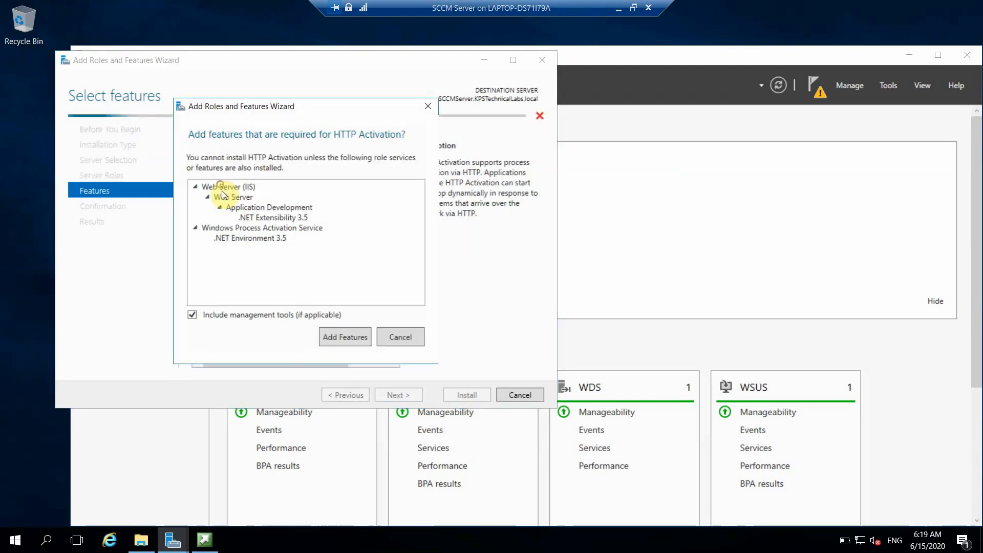
{"action": "left_click", "coordinate": [331, 333]}
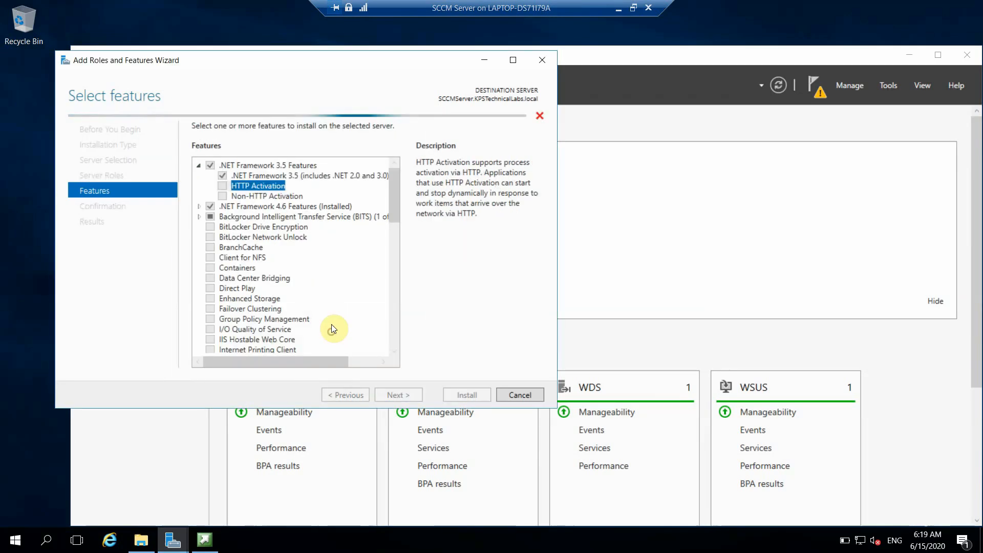
{"action": "left_click", "coordinate": [223, 196]}
{"action": "left_click", "coordinate": [398, 395]}
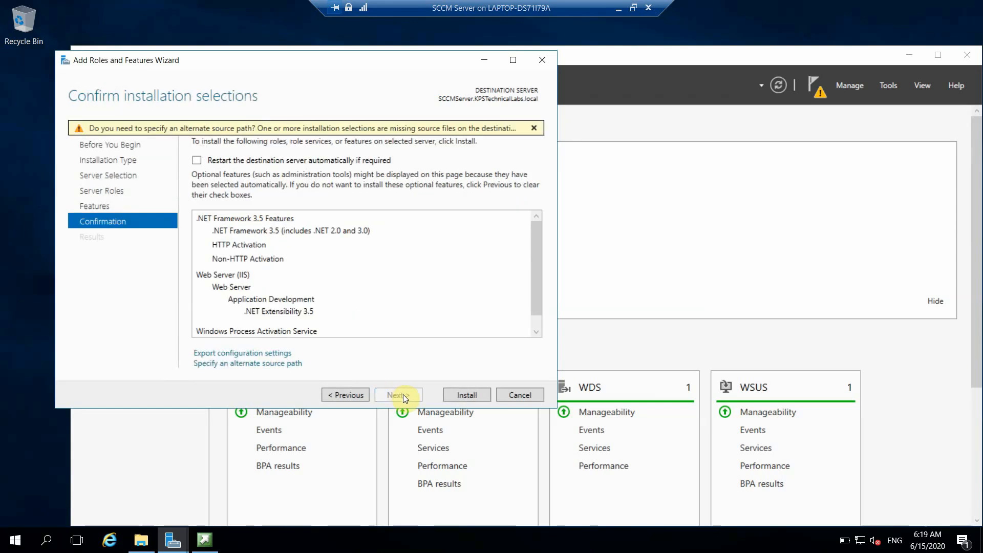
Step: Install .NET Framework 3.5 with HTTP and Non-HTTP Activation and follow its progress
{"action": "left_click", "coordinate": [449, 396]}
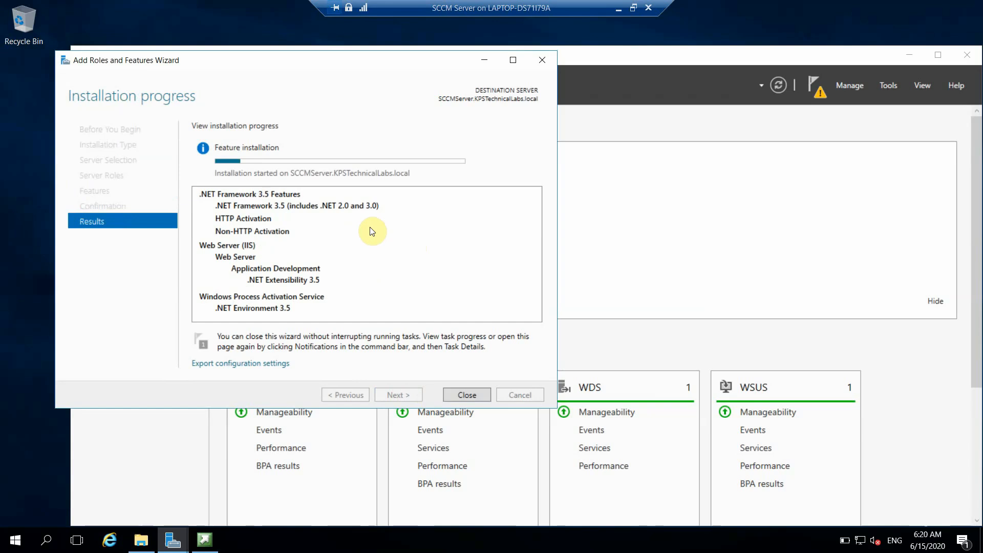
{"action": "left_click", "coordinate": [685, 127]}
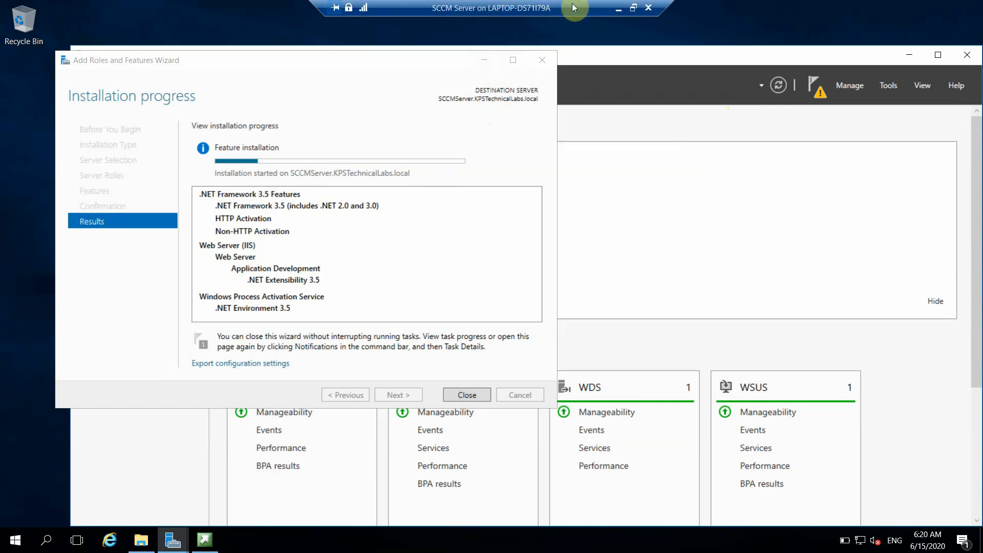
Step: Minimize the VM view to the host, then return to the SCCM Server VM from its taskbar thumbnail
{"action": "left_click", "coordinate": [615, 8]}
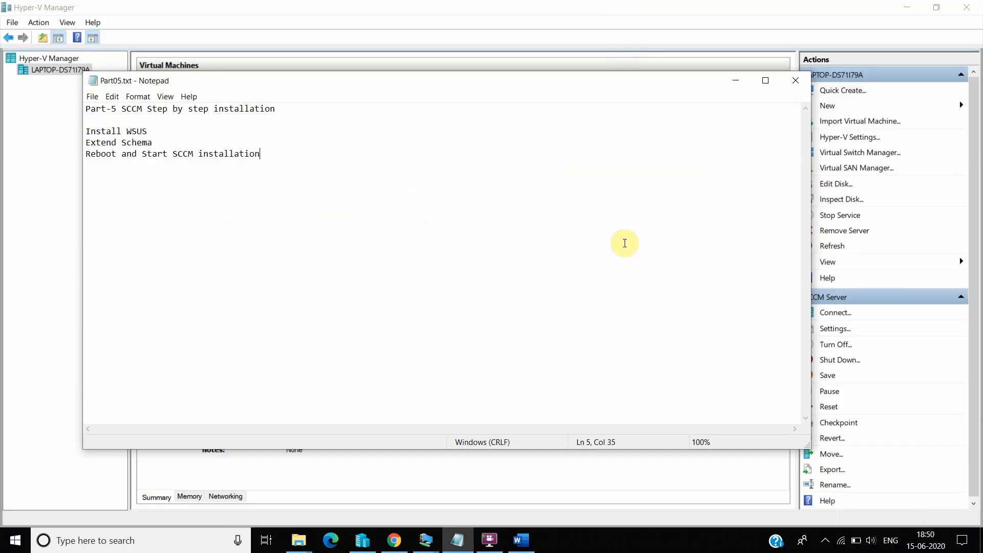
{"action": "left_click", "coordinate": [825, 541]}
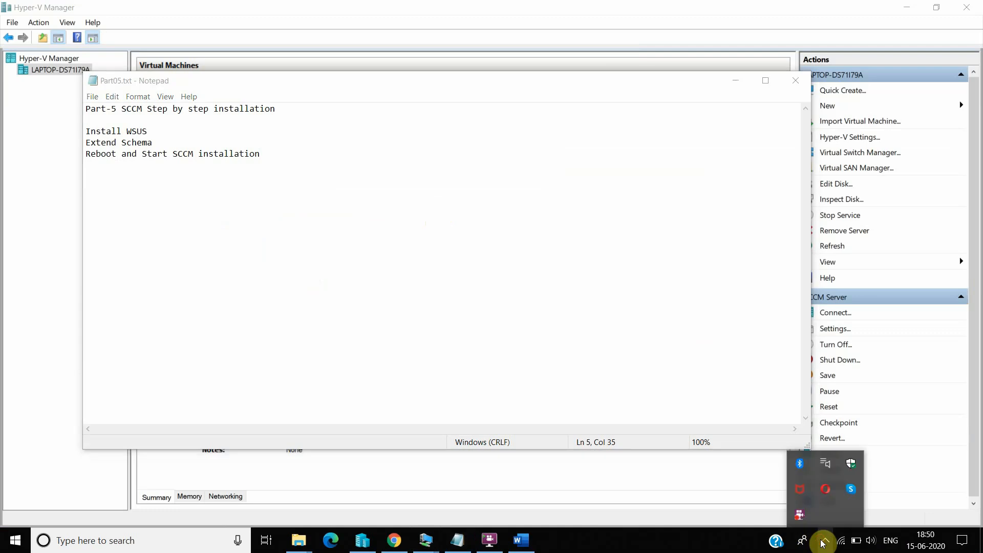
{"action": "right_click", "coordinate": [801, 515]}
{"action": "left_click", "coordinate": [828, 393]}
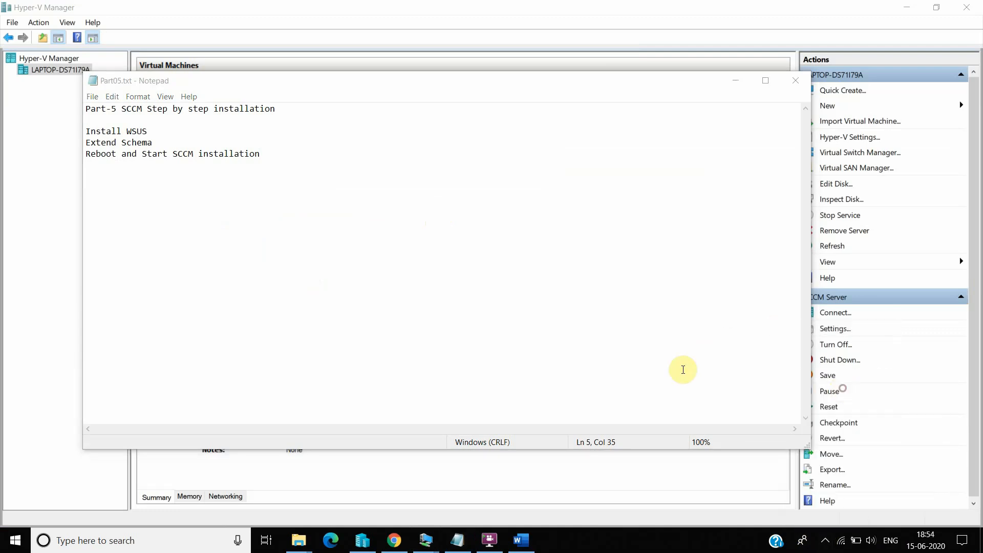
{"action": "mouse_move", "coordinate": [448, 530]}
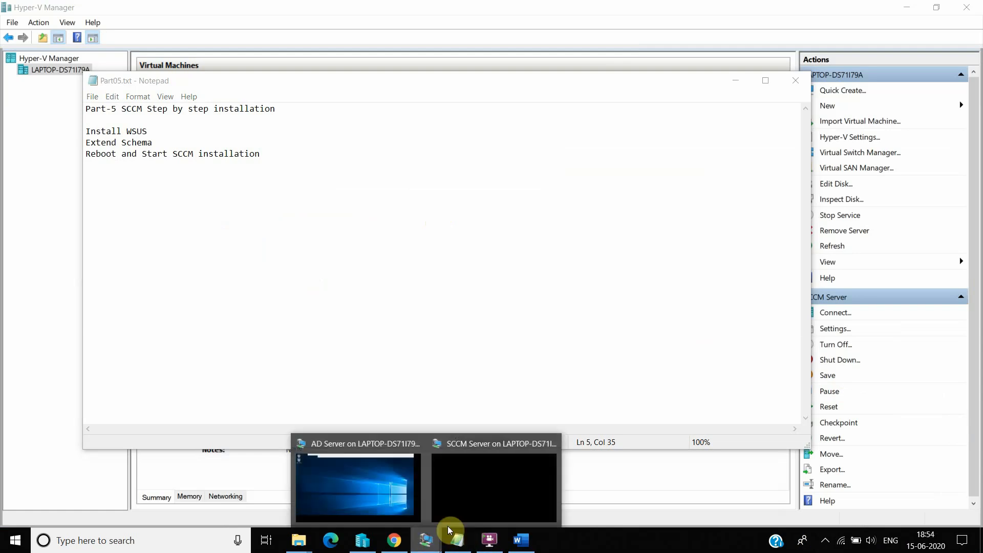
{"action": "left_click", "coordinate": [478, 490]}
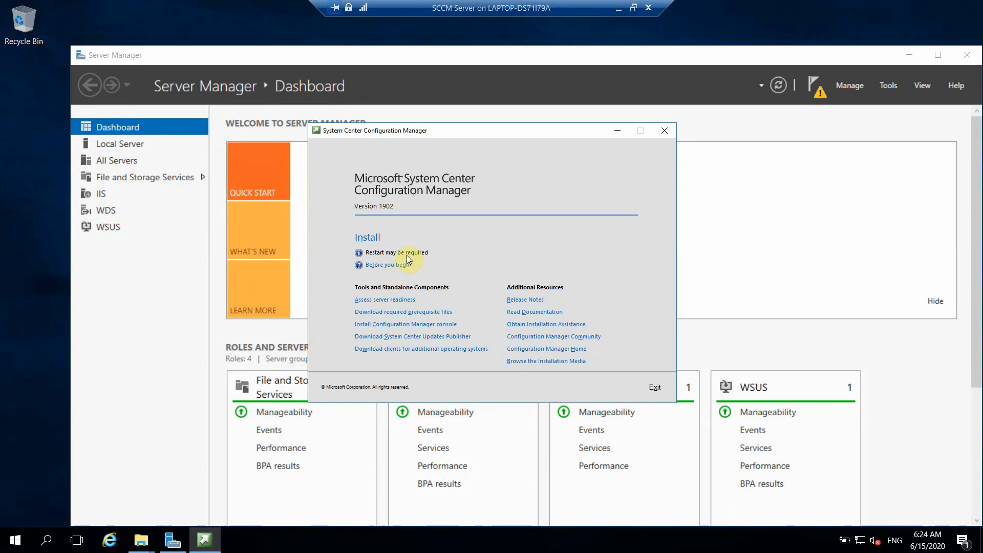
Step: Relaunch the Configuration Manager install, approve UAC, and move past the Before You Begin page
{"action": "left_click", "coordinate": [372, 238]}
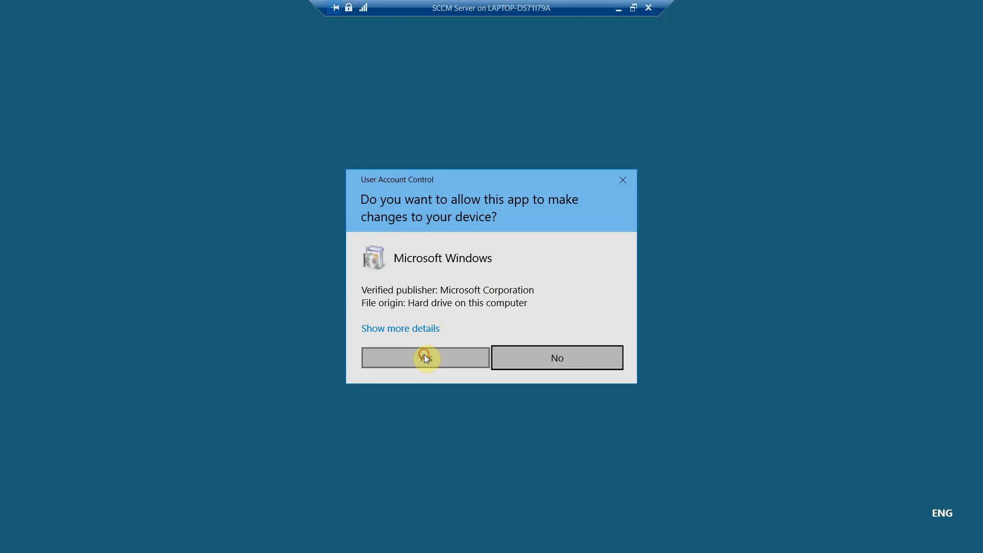
{"action": "left_click", "coordinate": [424, 354]}
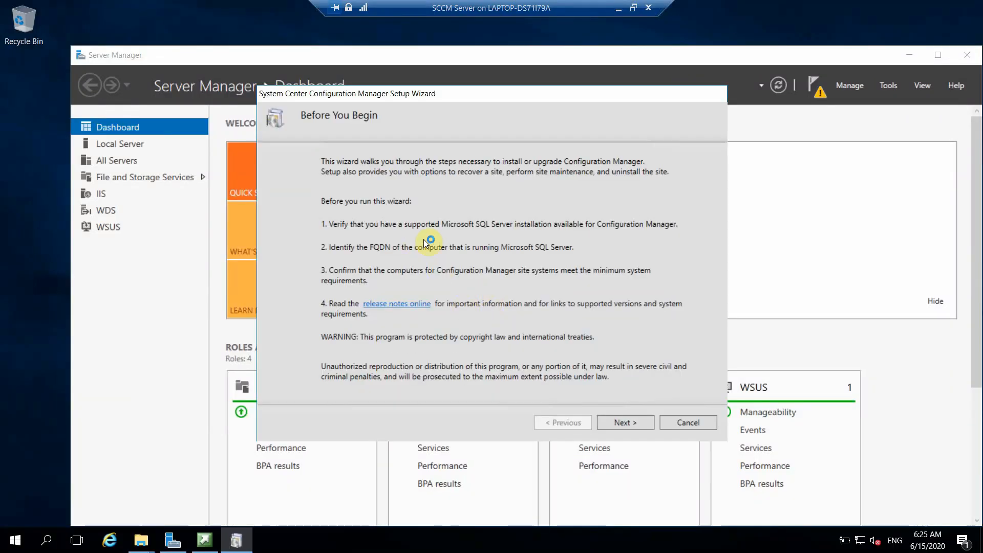
{"action": "left_click", "coordinate": [626, 423]}
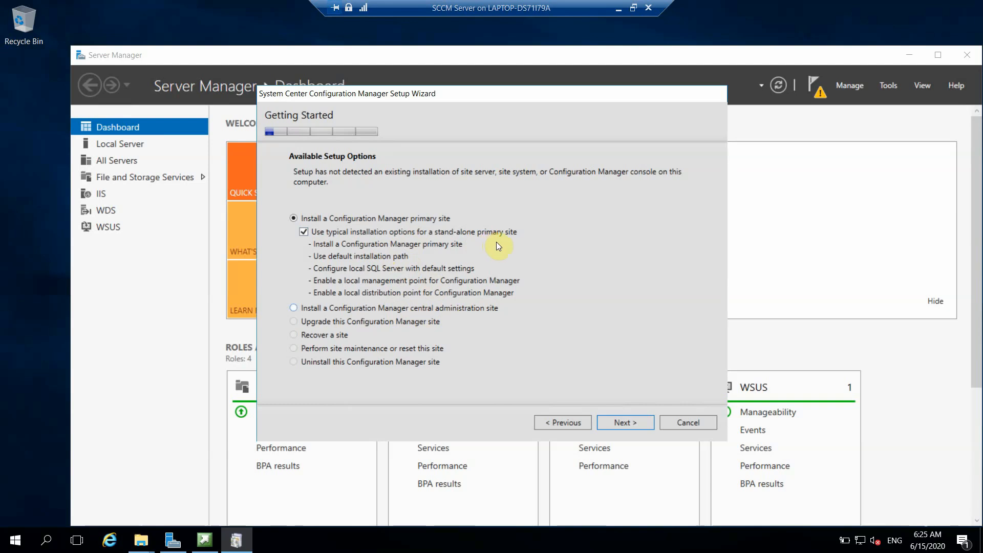
Step: Keep the primary site install with typical installation options selected and continue
{"action": "left_click", "coordinate": [441, 256]}
{"action": "left_click", "coordinate": [620, 421]}
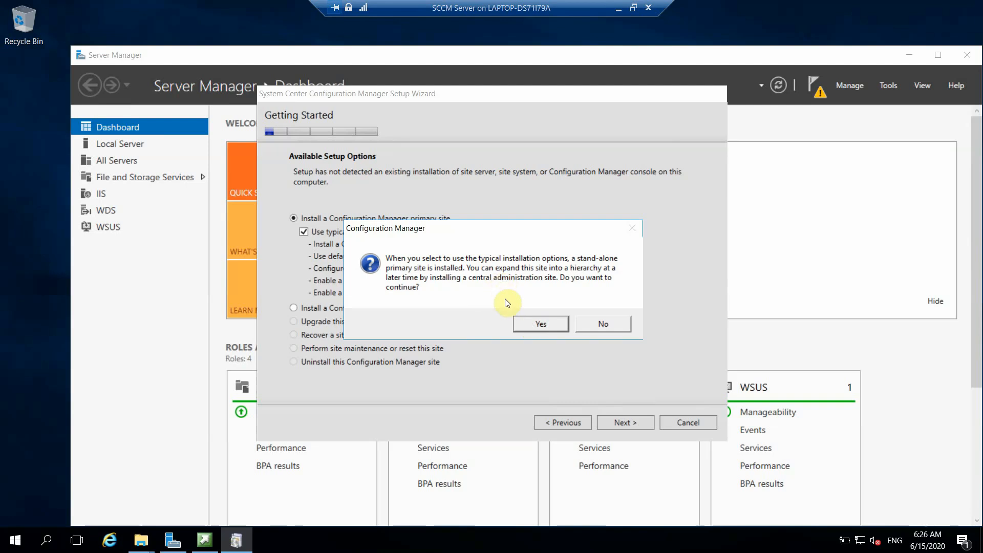
Step: Confirm the stand-alone primary site, choose the evaluation edition, and accept all license terms
{"action": "left_click", "coordinate": [544, 323]}
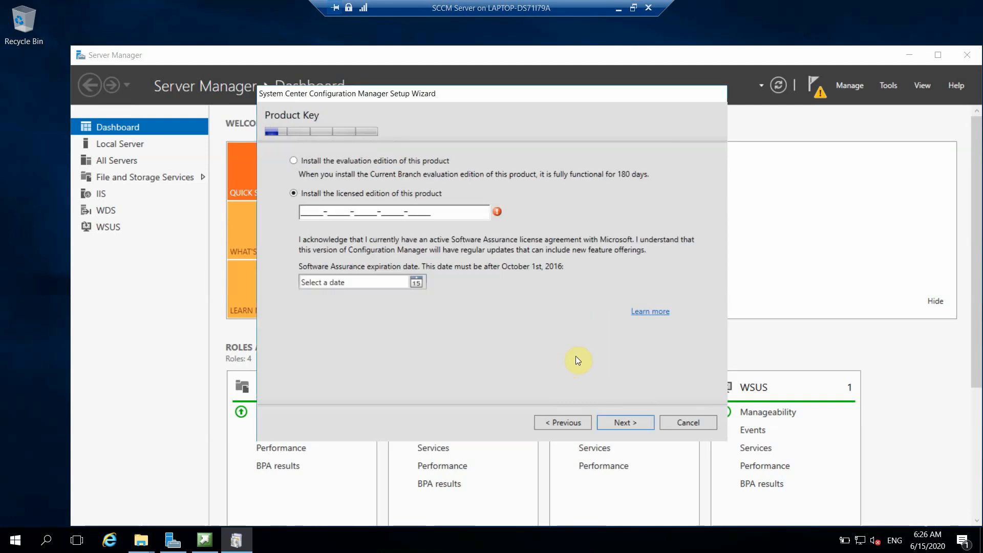
{"action": "left_click", "coordinate": [295, 160]}
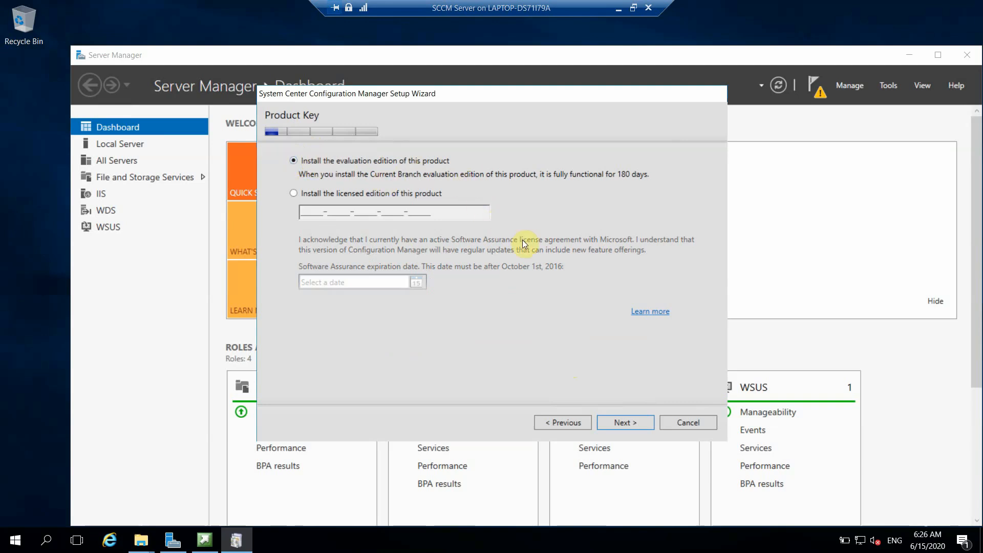
{"action": "left_click", "coordinate": [620, 424]}
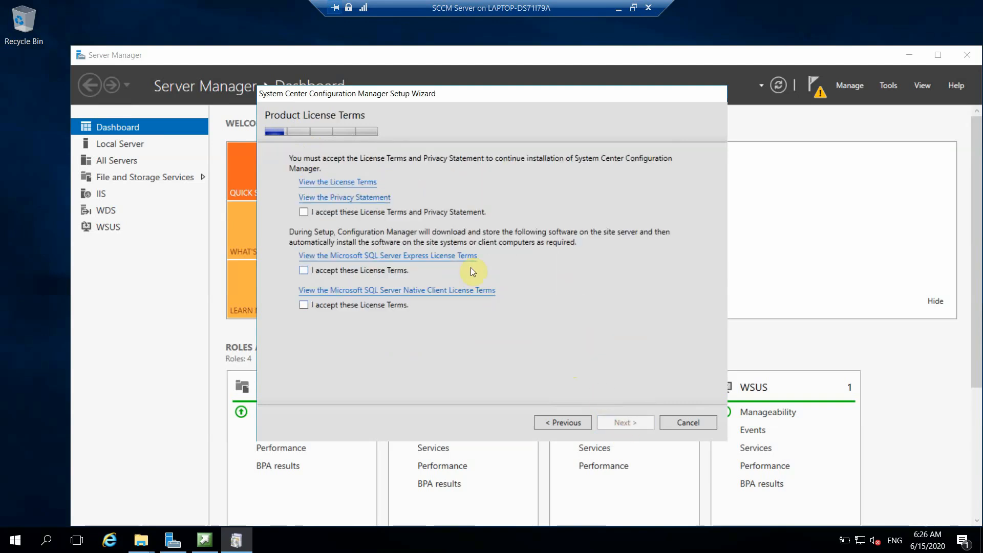
{"action": "left_click", "coordinate": [305, 212]}
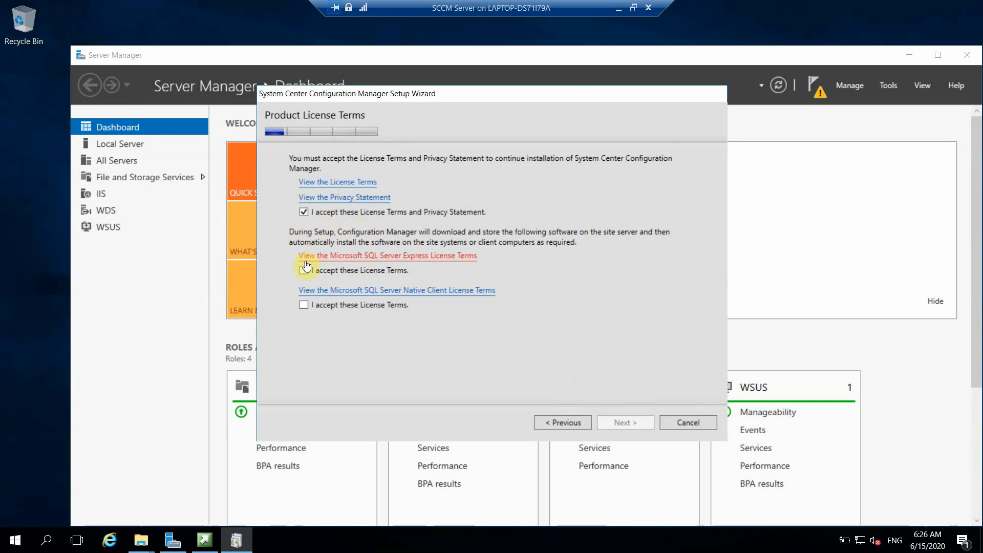
{"action": "left_click", "coordinate": [305, 305]}
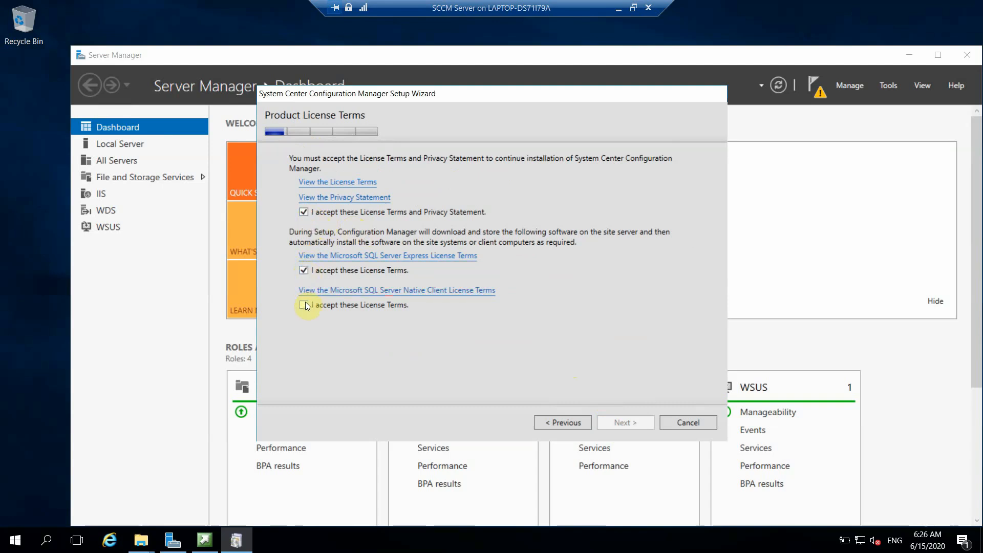
{"action": "left_click", "coordinate": [630, 419]}
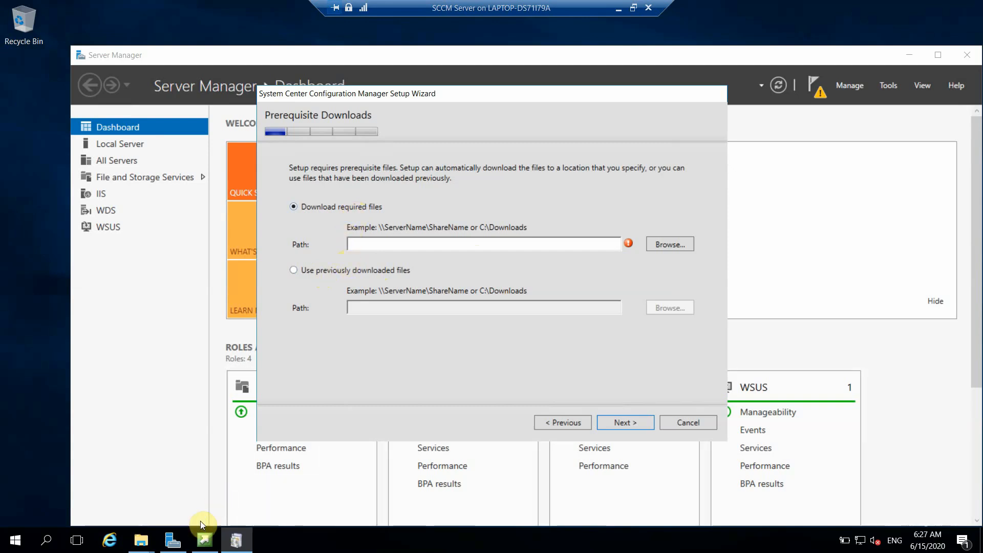
Step: In the Setups Explorer window, browse into SC_Configmgr_SCEP_1902\SCCMPrereqs, then go back up
{"action": "left_click", "coordinate": [141, 544]}
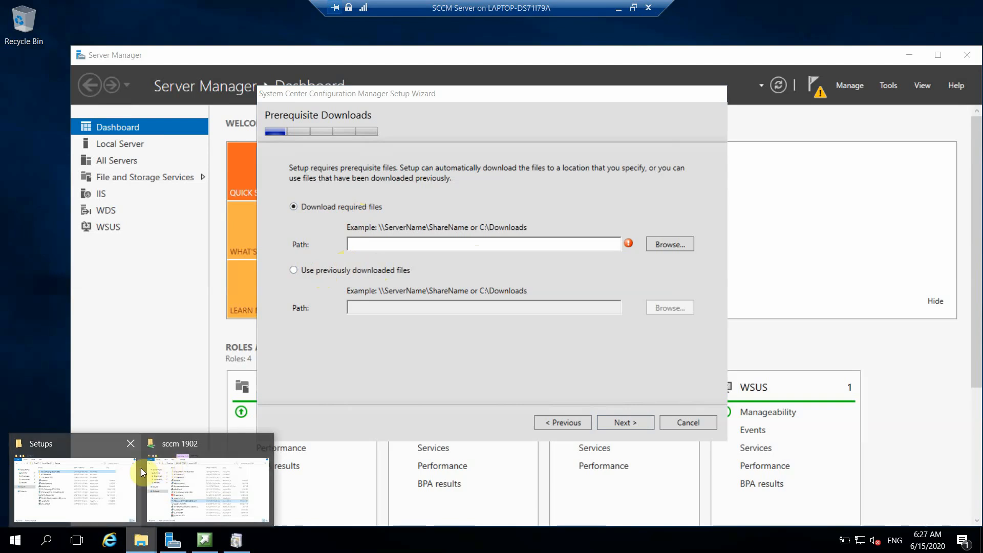
{"action": "left_click", "coordinate": [127, 480]}
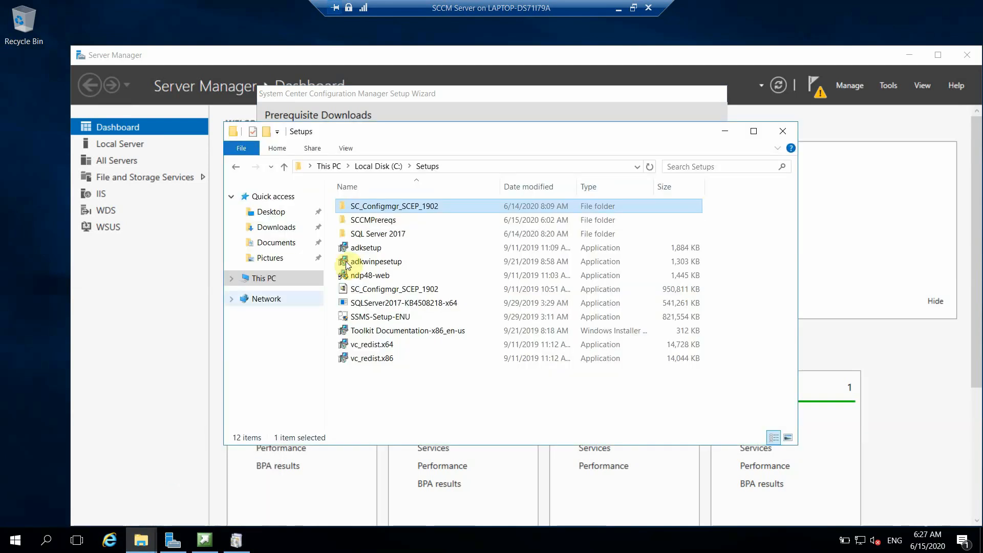
{"action": "left_click", "coordinate": [388, 223]}
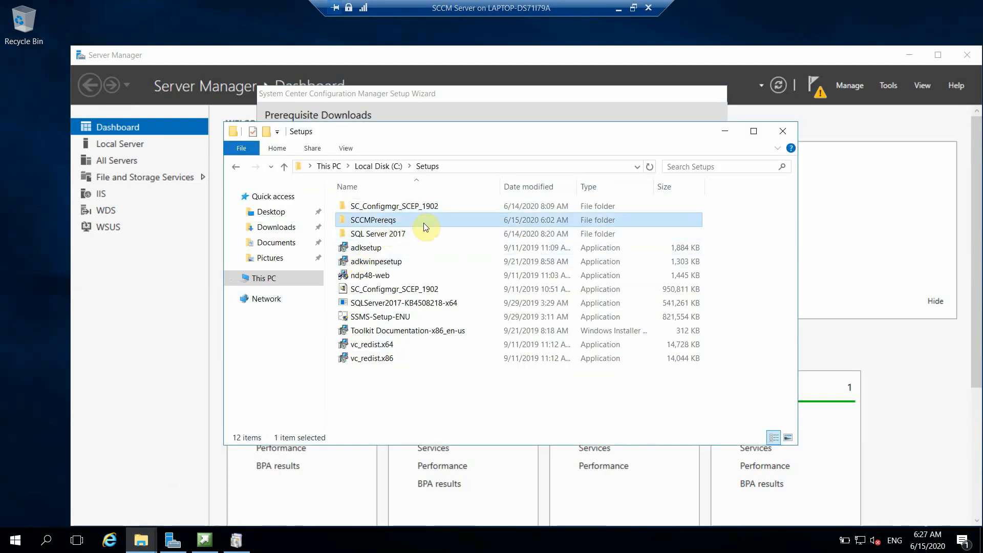
{"action": "double_click", "coordinate": [412, 207]}
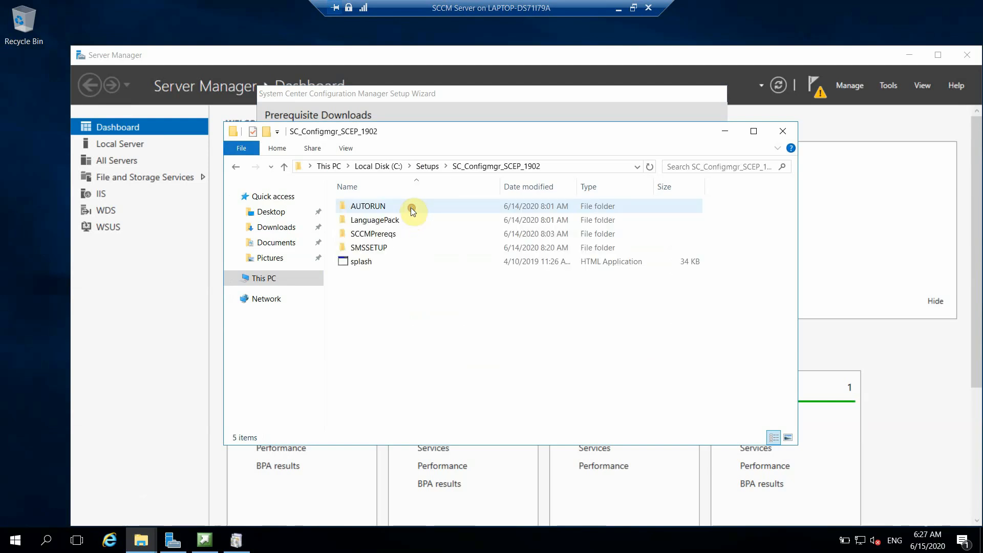
{"action": "double_click", "coordinate": [378, 235]}
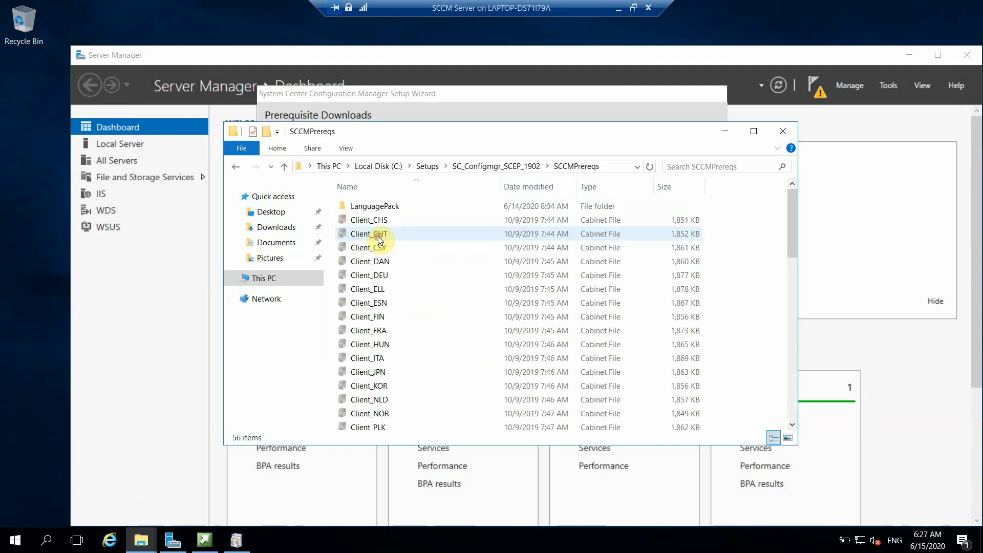
{"action": "left_click", "coordinate": [233, 164]}
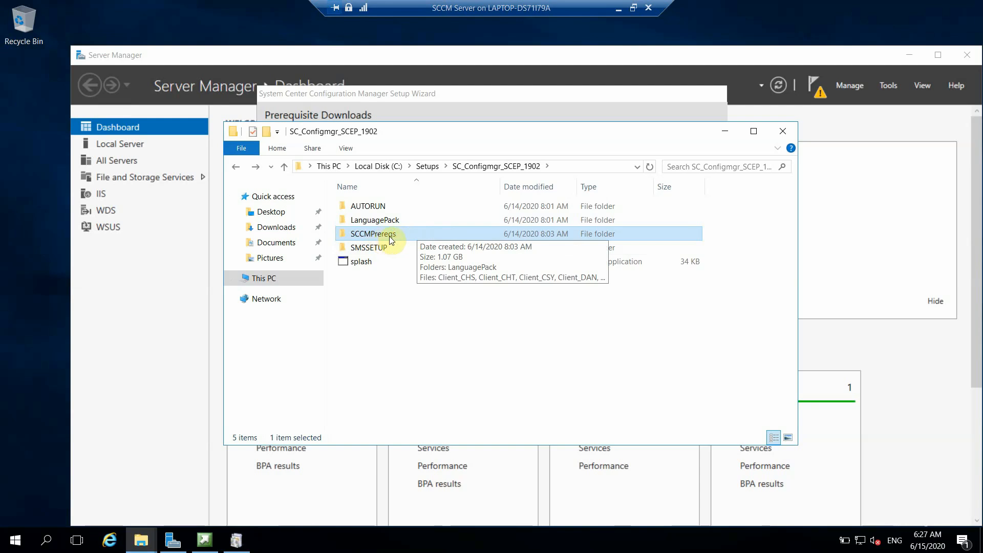
Step: Set the prerequisite download folder to SCCMPrereqs under C:\Setups\SC_Configmgr_SCEP_1902
{"action": "left_click", "coordinate": [537, 93]}
{"action": "left_click", "coordinate": [658, 245]}
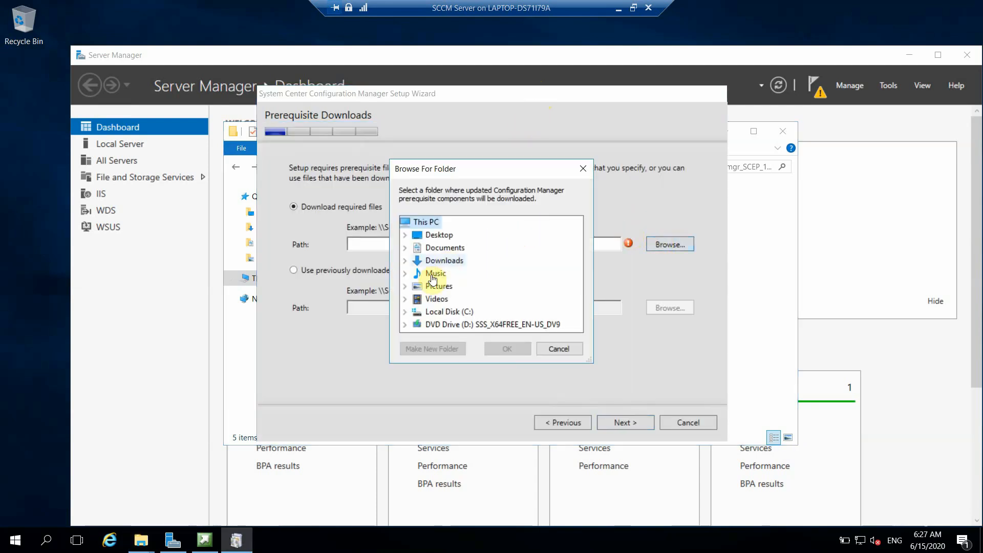
{"action": "left_click", "coordinate": [404, 312]}
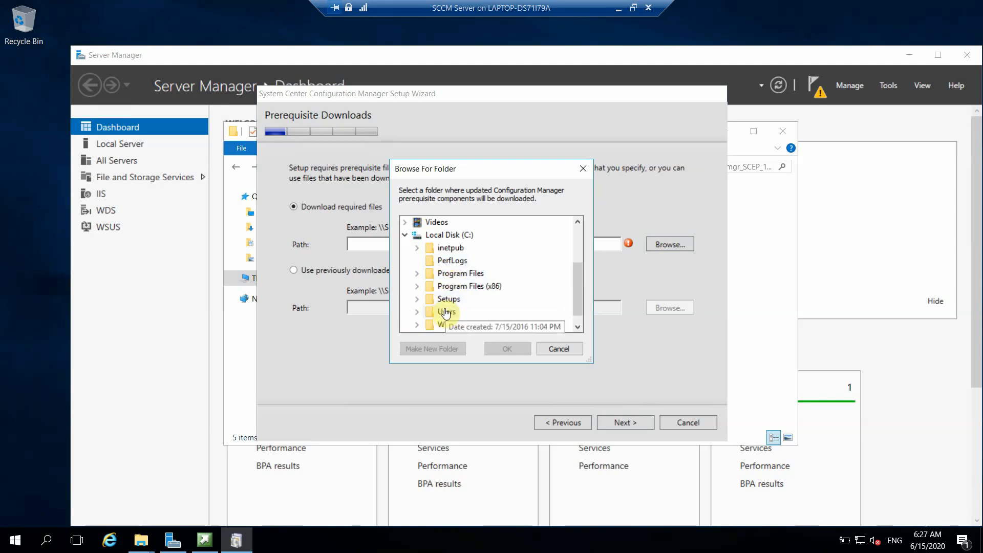
{"action": "double_click", "coordinate": [448, 298]}
{"action": "double_click", "coordinate": [476, 296]}
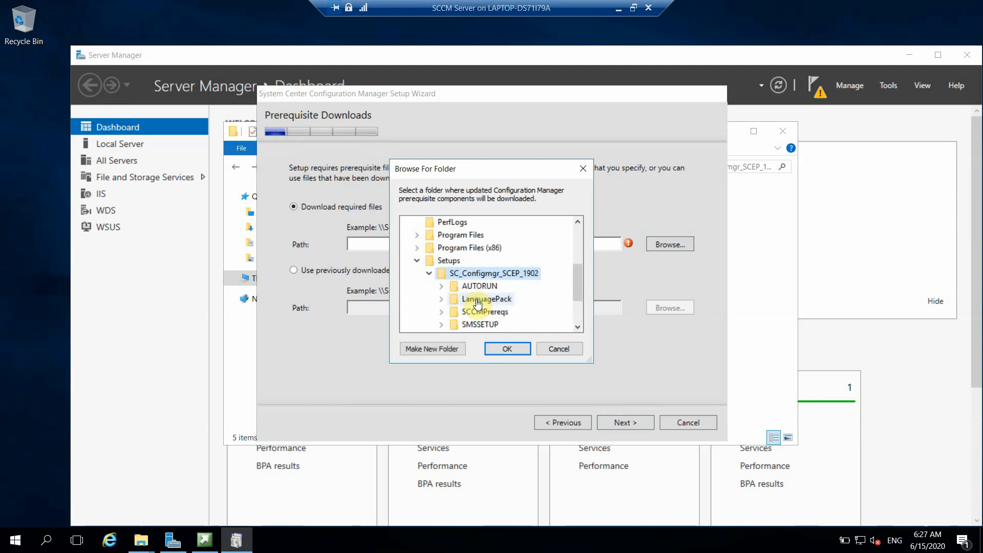
{"action": "double_click", "coordinate": [481, 312]}
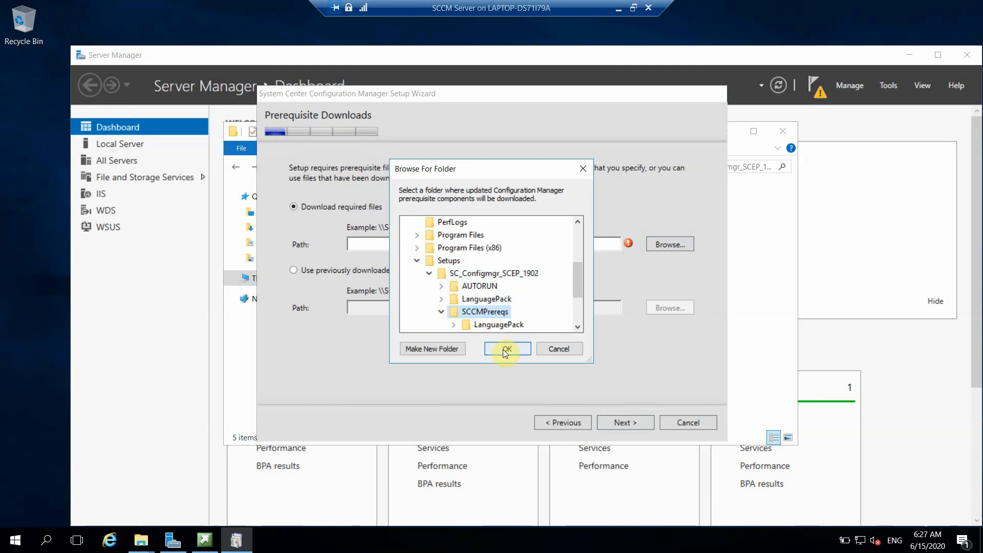
{"action": "left_click", "coordinate": [506, 351]}
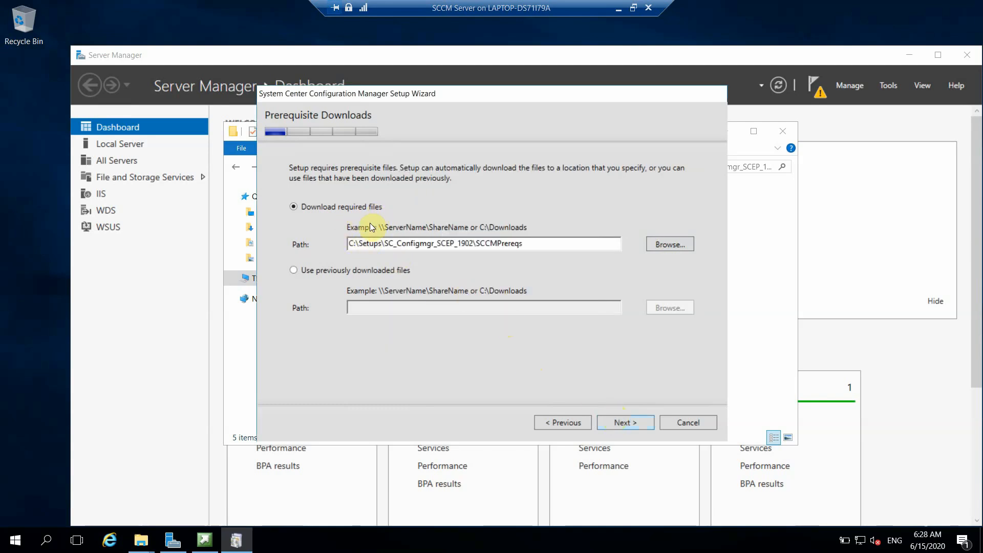
Step: Use previously downloaded files from C:\Setups\SCCMPrereqs, verify all 14, and minimize the VM window
{"action": "left_click", "coordinate": [320, 274]}
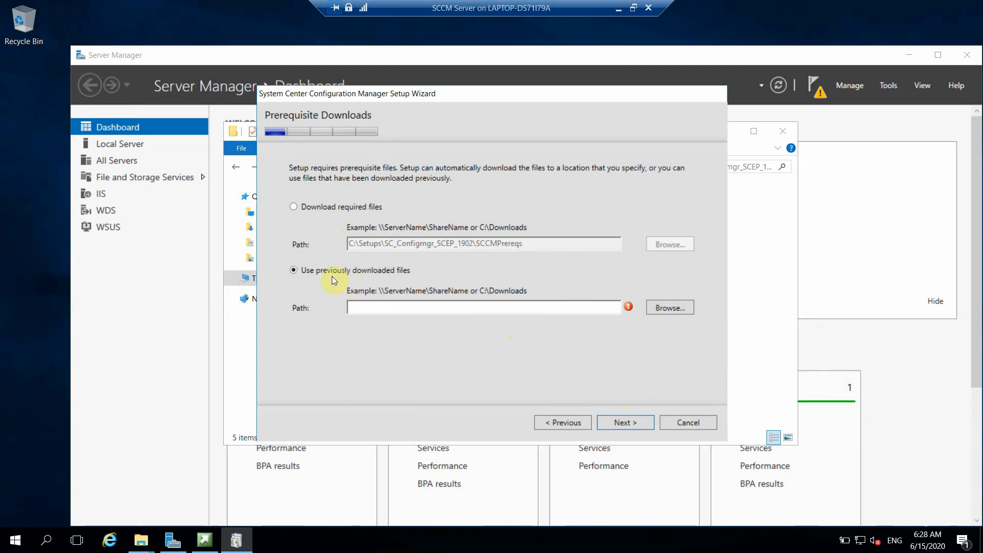
{"action": "left_click", "coordinate": [685, 308]}
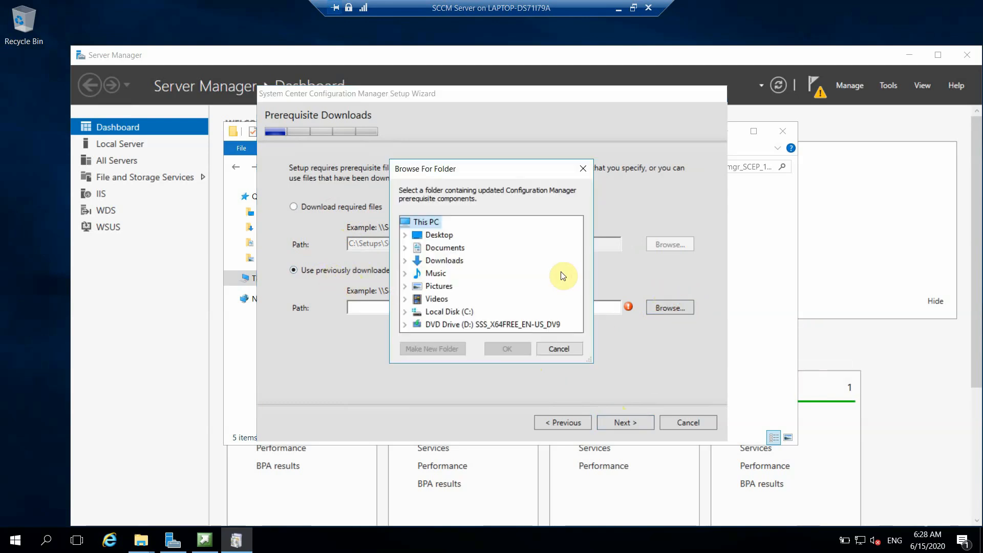
{"action": "left_click", "coordinate": [405, 312]}
{"action": "left_click", "coordinate": [420, 299]}
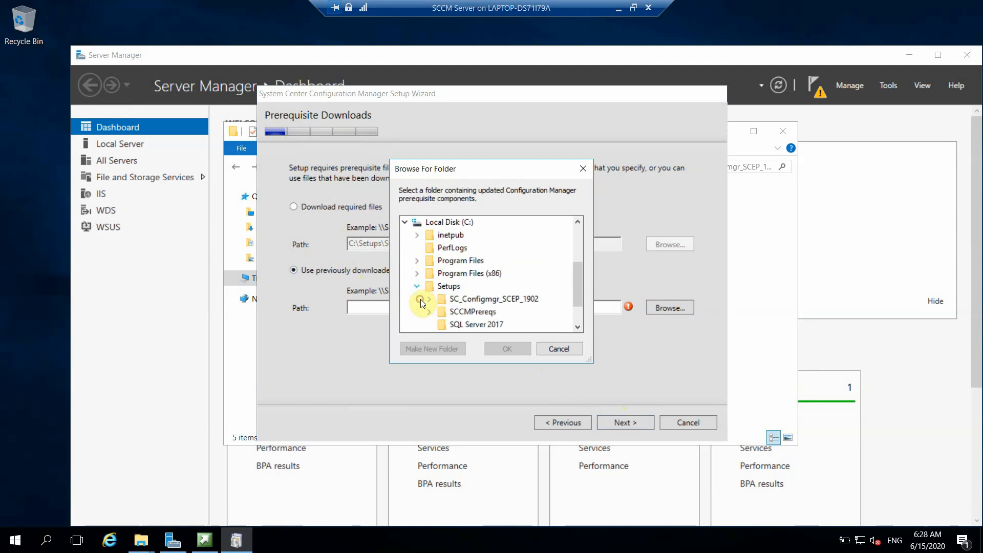
{"action": "left_click", "coordinate": [434, 312]}
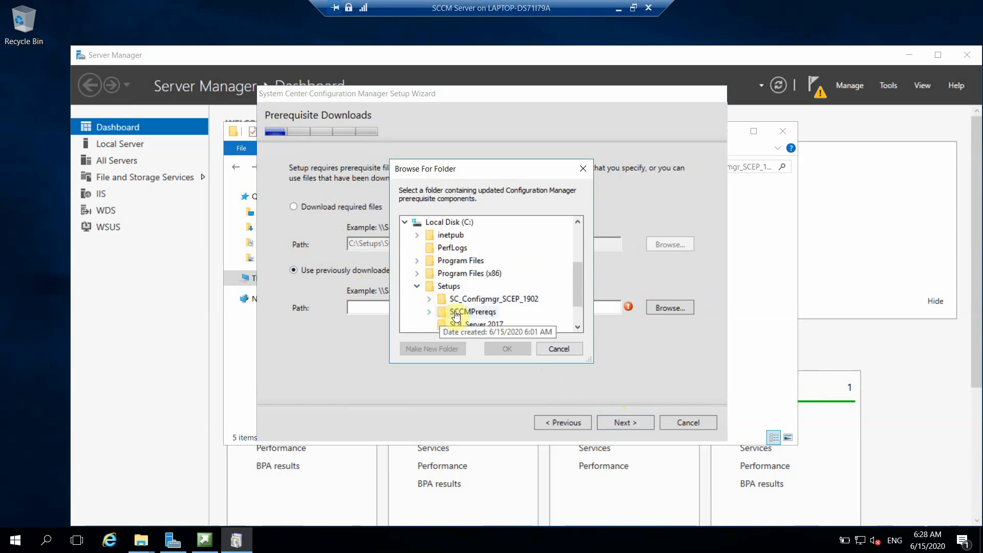
{"action": "left_click", "coordinate": [504, 348]}
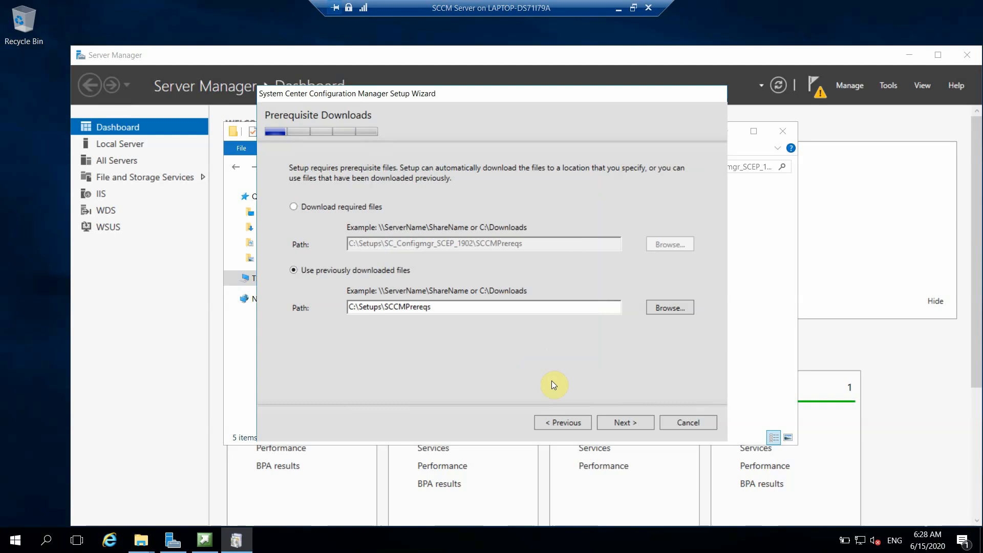
{"action": "left_click", "coordinate": [619, 422]}
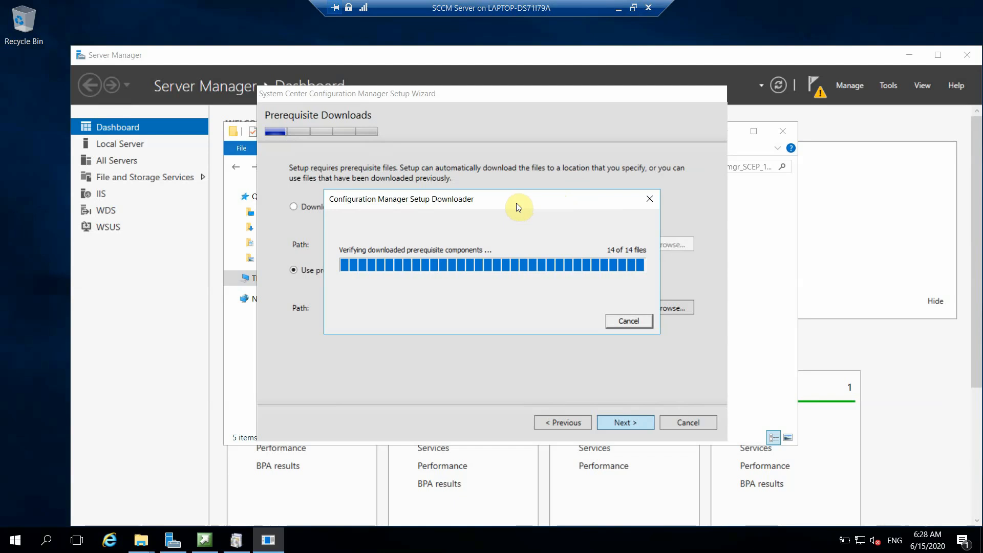
{"action": "left_click", "coordinate": [618, 10]}
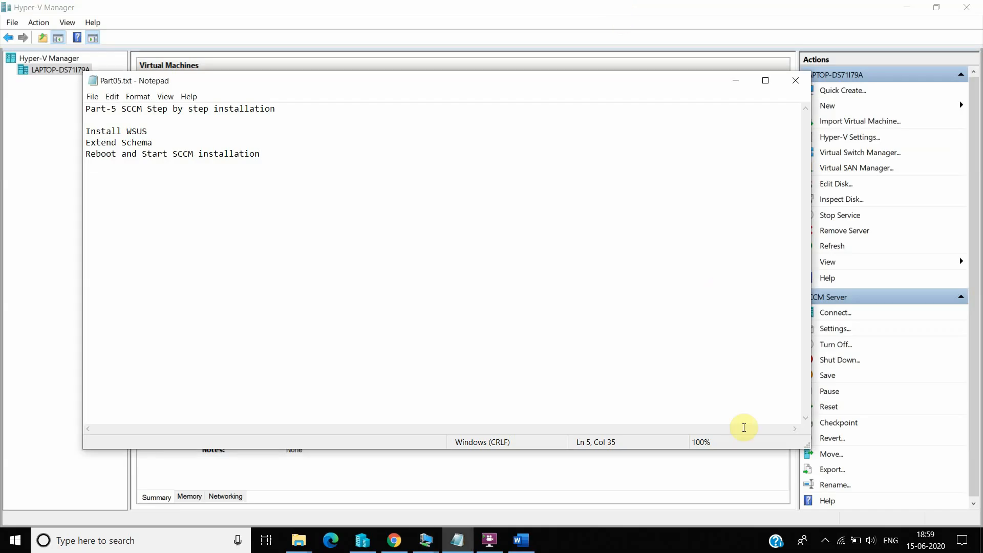
Step: Bring the SCCM Server VM back, now showing the Site and Installation Settings page
{"action": "left_click", "coordinate": [825, 541]}
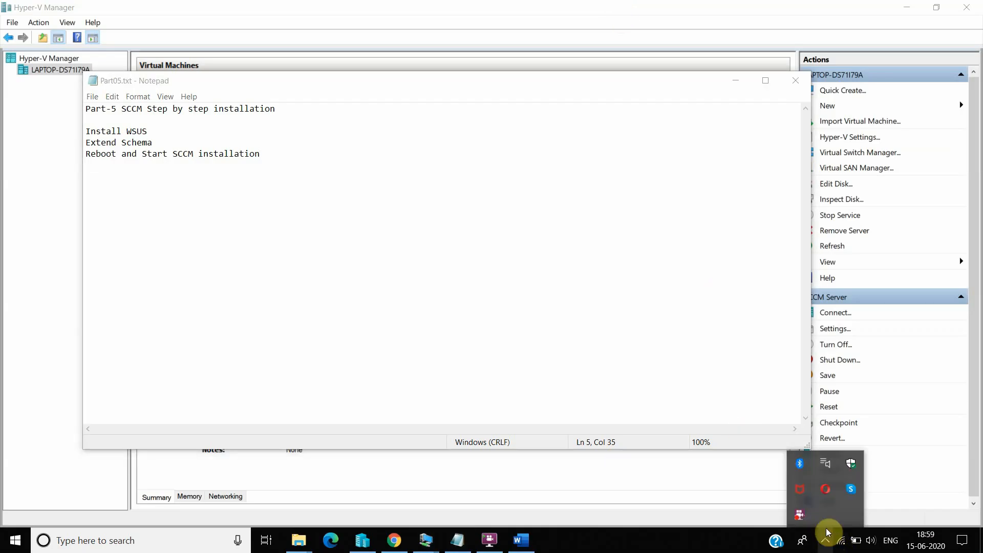
{"action": "right_click", "coordinate": [801, 513]}
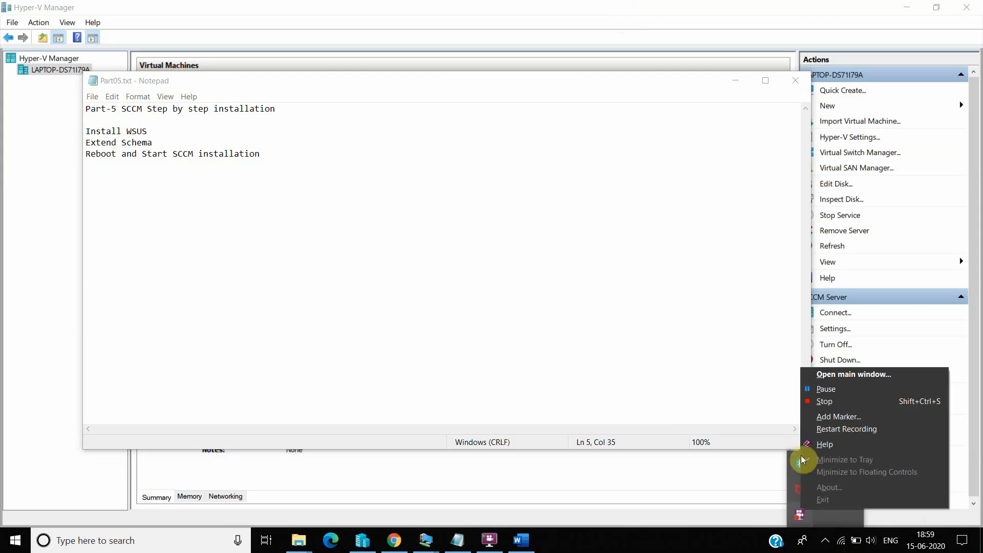
{"action": "left_click", "coordinate": [825, 389]}
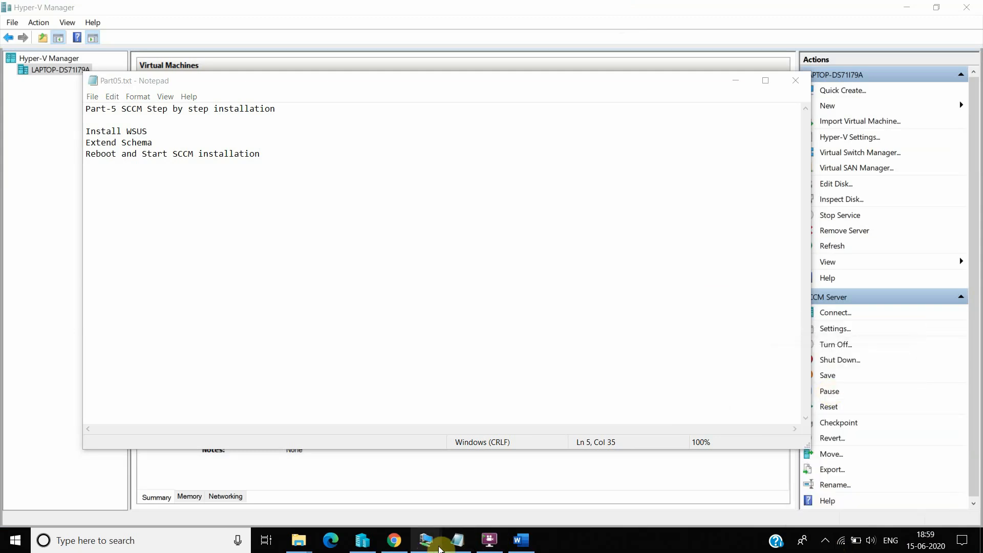
{"action": "left_click", "coordinate": [479, 502]}
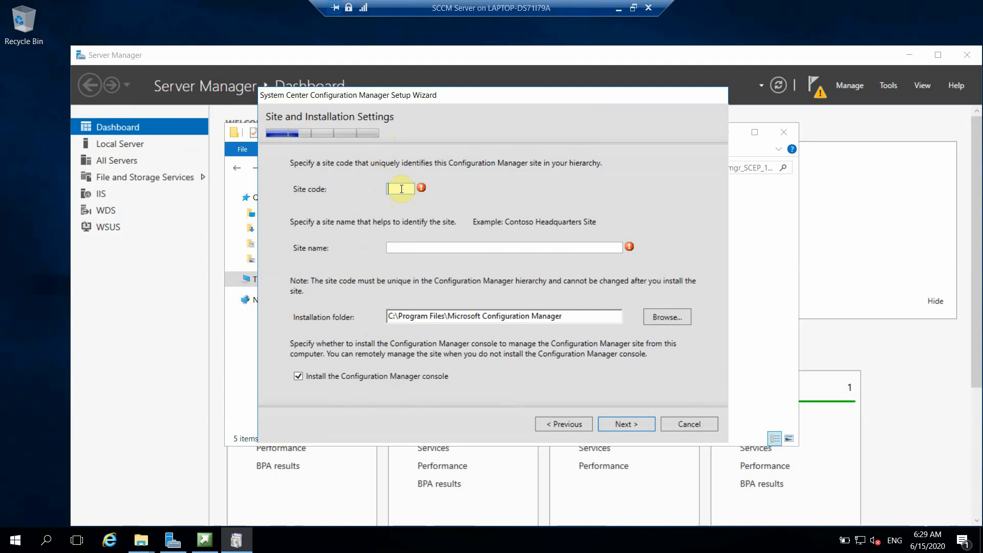
Step: Enter site code KPS and site name 'KPS Primary Site' in the setup wizard
{"action": "type", "text": "KPS"}
{"action": "left_click", "coordinate": [419, 247]}
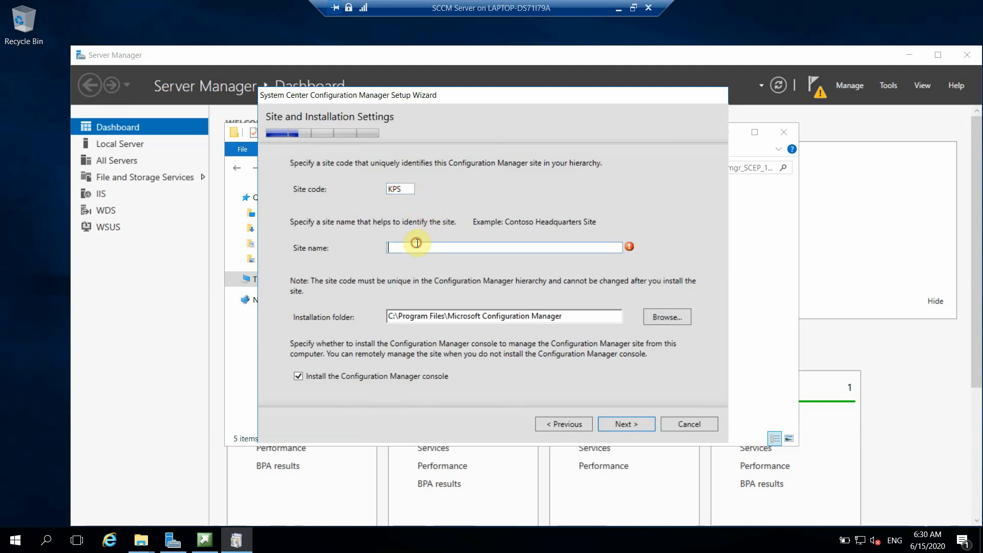
{"action": "type", "text": "KPS Primary Site"}
Step: Advance past Site and Installation Settings and accept the Diagnostic and Usage Data notice
{"action": "left_click", "coordinate": [635, 423]}
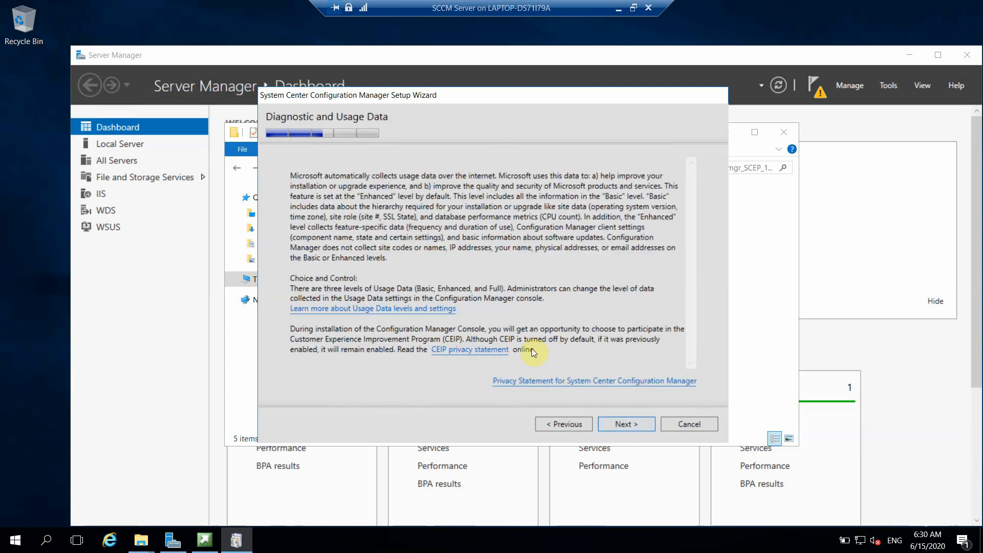
{"action": "left_click", "coordinate": [624, 423]}
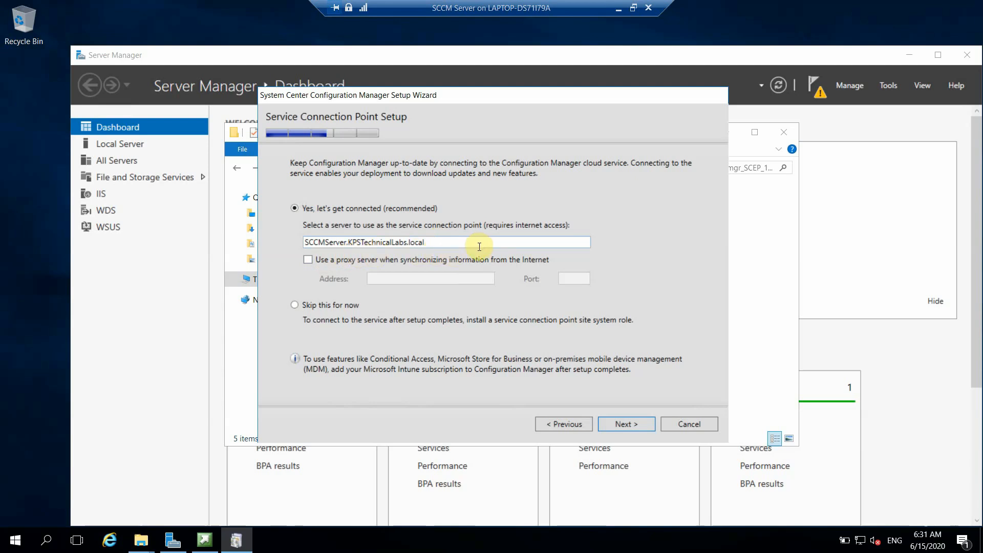
Step: Accept the service connection point, review the Settings Summary, and start the prerequisite check
{"action": "left_click", "coordinate": [624, 425]}
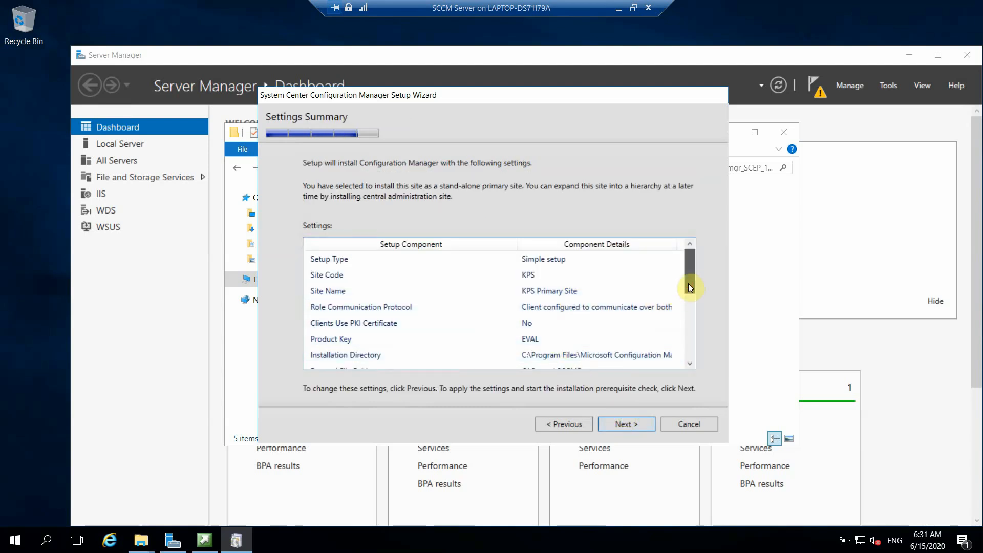
{"action": "left_click_drag", "start_coordinate": [690, 287], "coordinate": [686, 299]}
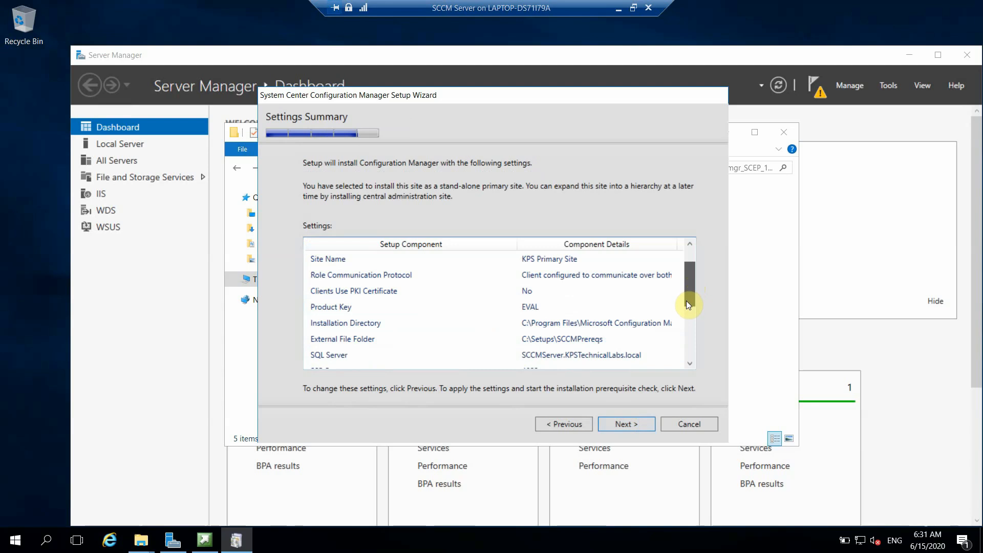
{"action": "left_click_drag", "start_coordinate": [687, 304], "coordinate": [681, 358]}
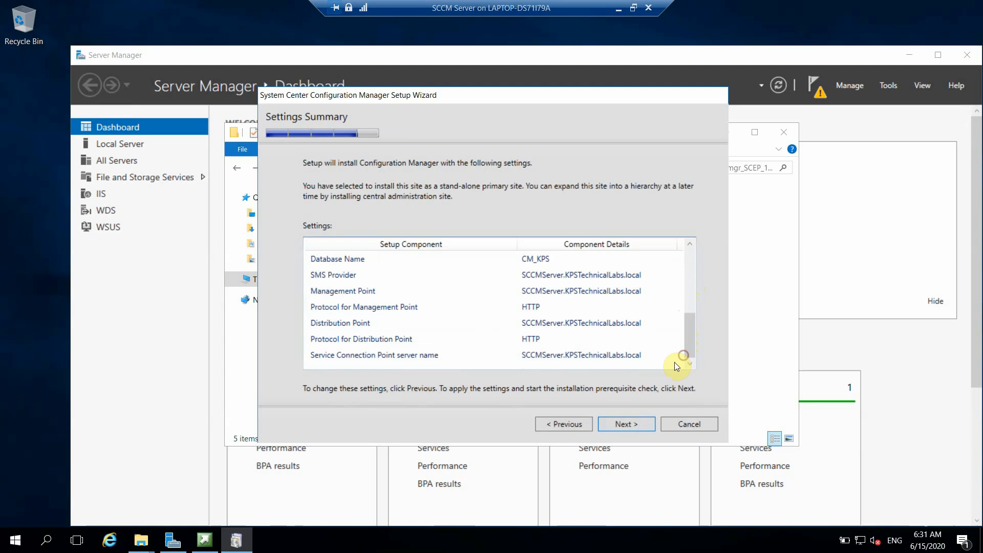
{"action": "left_click", "coordinate": [621, 425]}
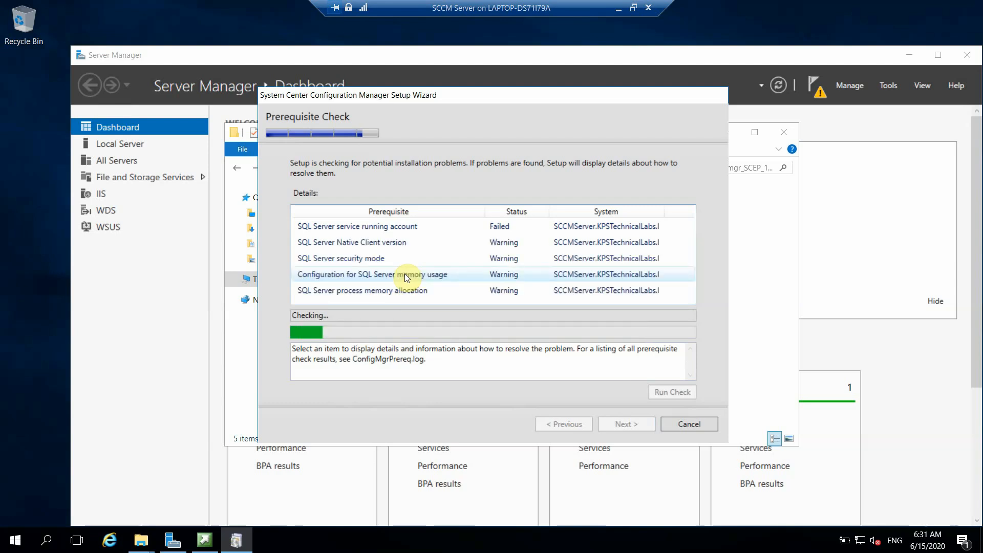
Step: Read why the SQL Server service account check failed, then launch Services via search
{"action": "left_click", "coordinate": [364, 228]}
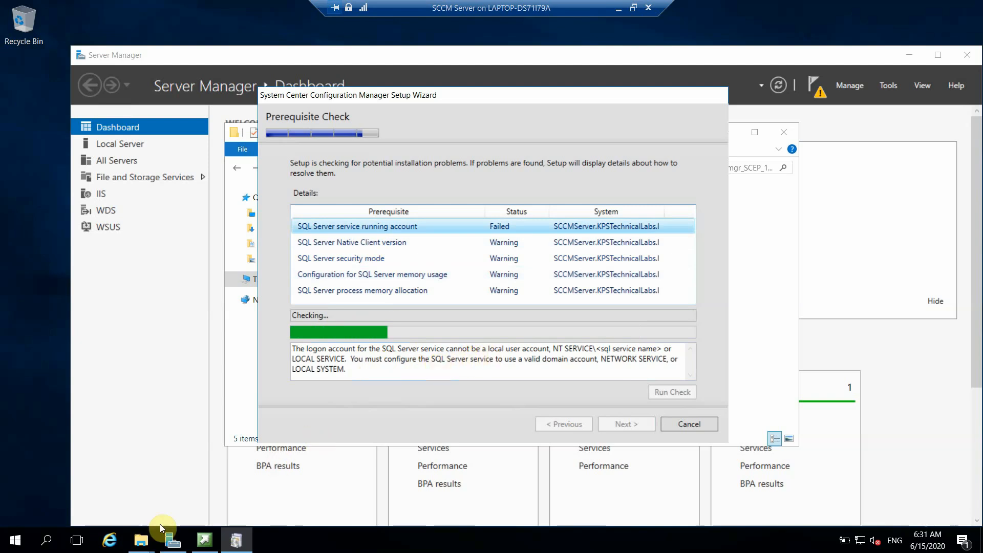
{"action": "left_click", "coordinate": [45, 546]}
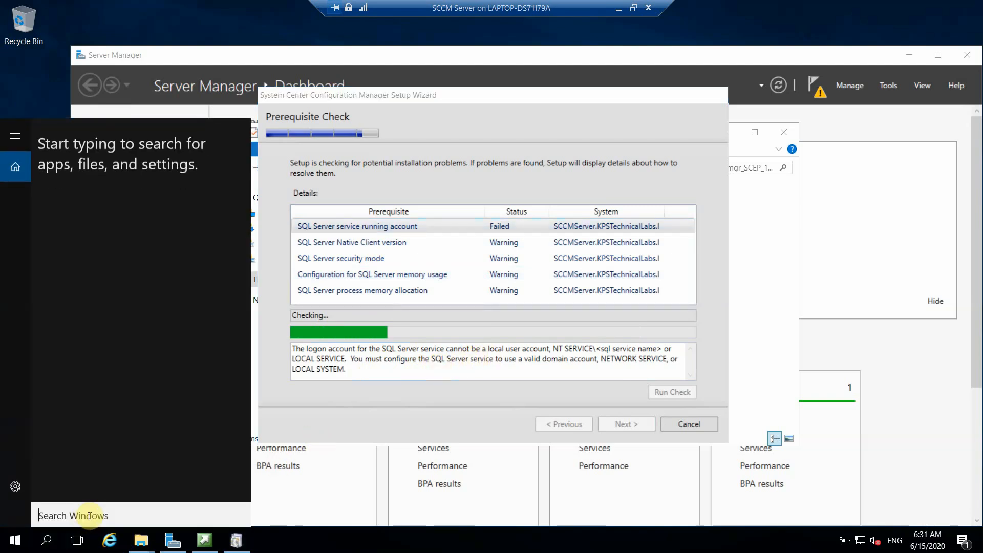
{"action": "type", "text": "serv"}
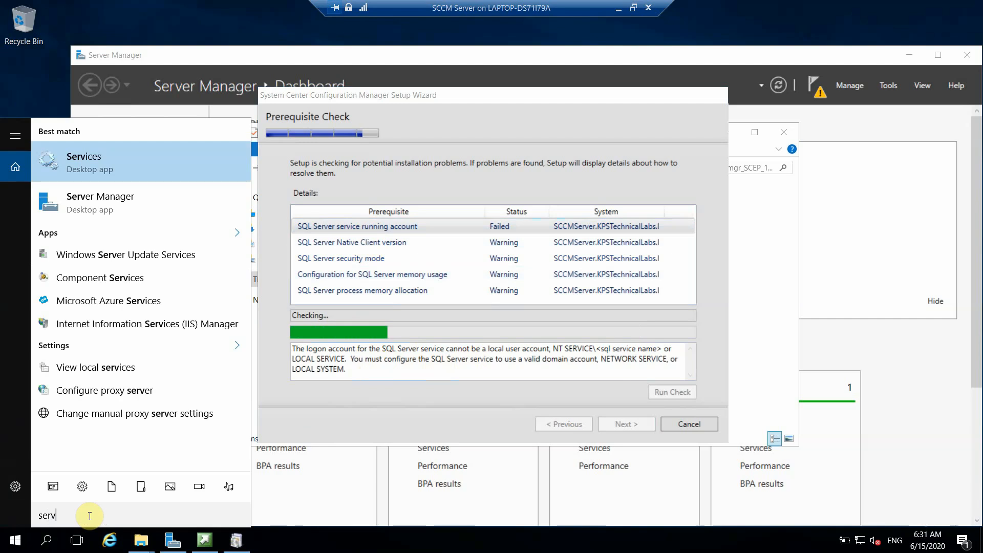
{"action": "left_click", "coordinate": [97, 144]}
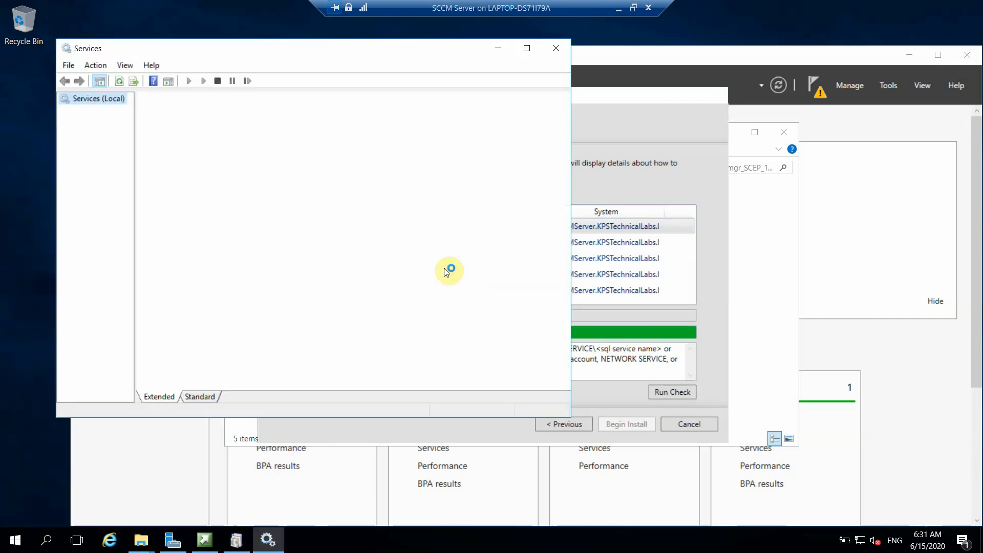
Step: Open SQL Server (MSSQLSERVER) properties and set its Log On to a specific account
{"action": "left_click", "coordinate": [313, 179]}
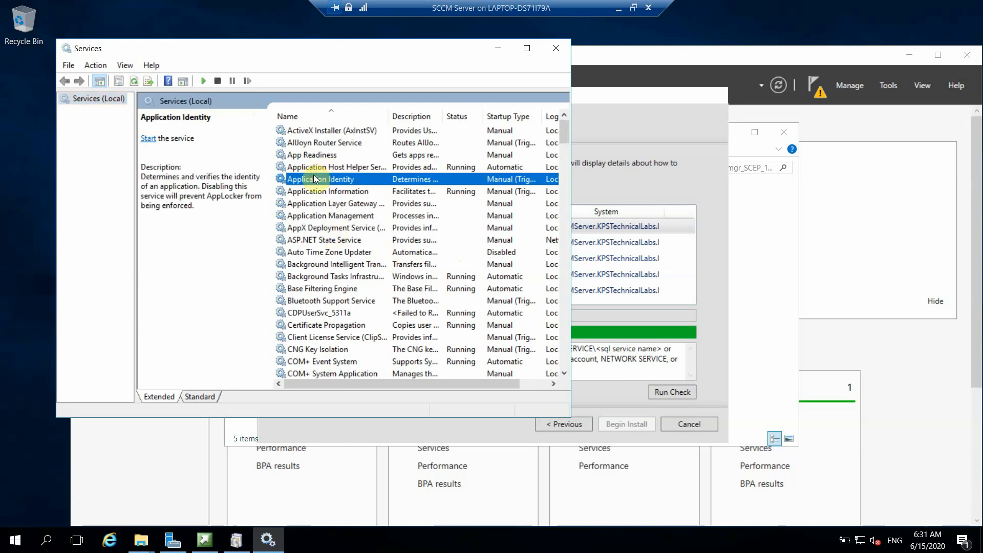
{"action": "key", "text": "s"}
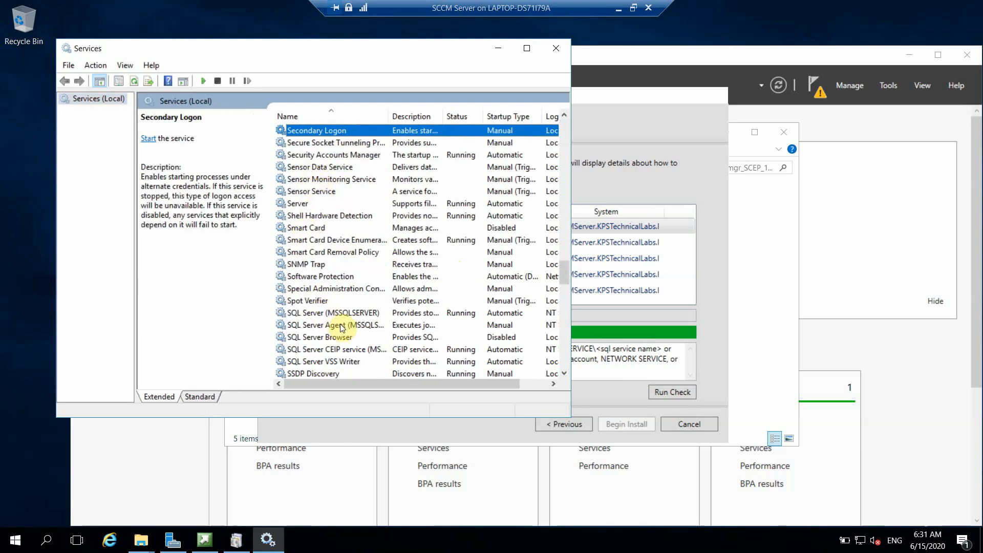
{"action": "double_click", "coordinate": [327, 313]}
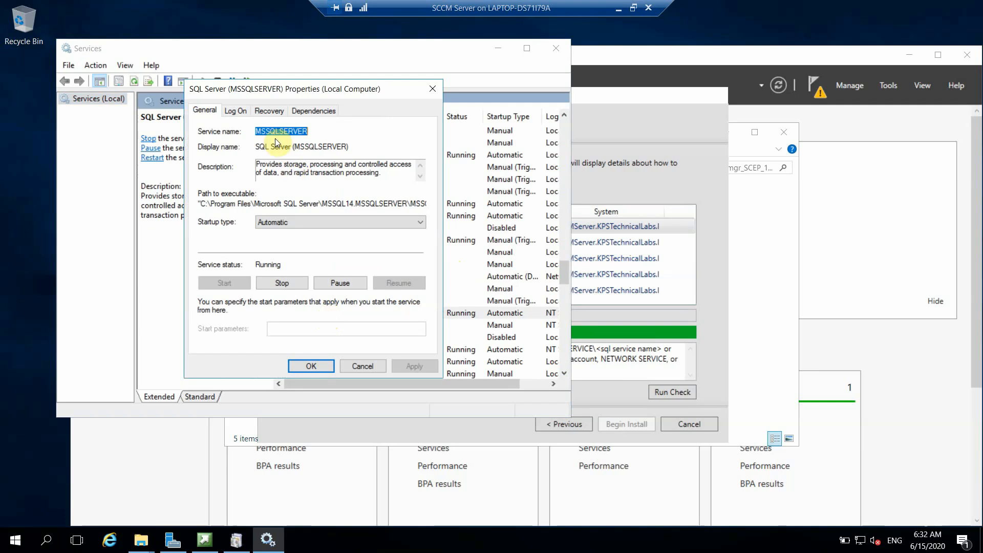
{"action": "left_click", "coordinate": [234, 110]}
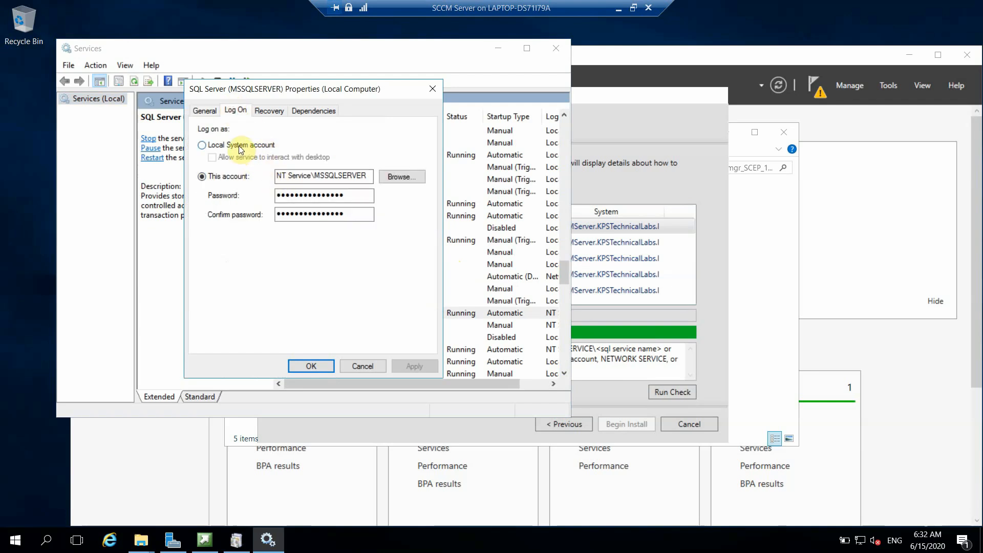
{"action": "left_click", "coordinate": [240, 150]}
{"action": "left_click", "coordinate": [225, 179]}
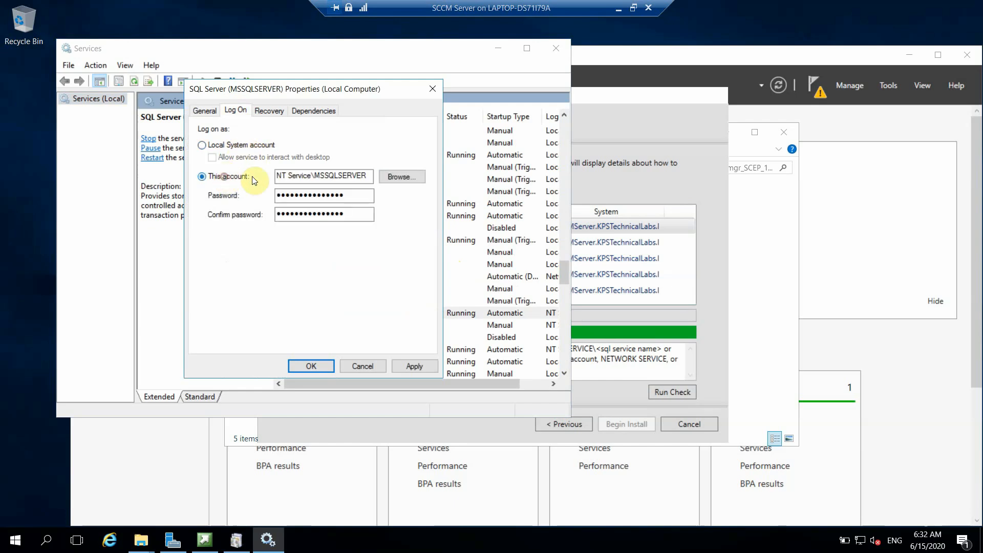
Step: Enter the domain SCCM admin account with its password and password confirmation
{"action": "left_click_drag", "start_coordinate": [273, 175], "coordinate": [392, 167]}
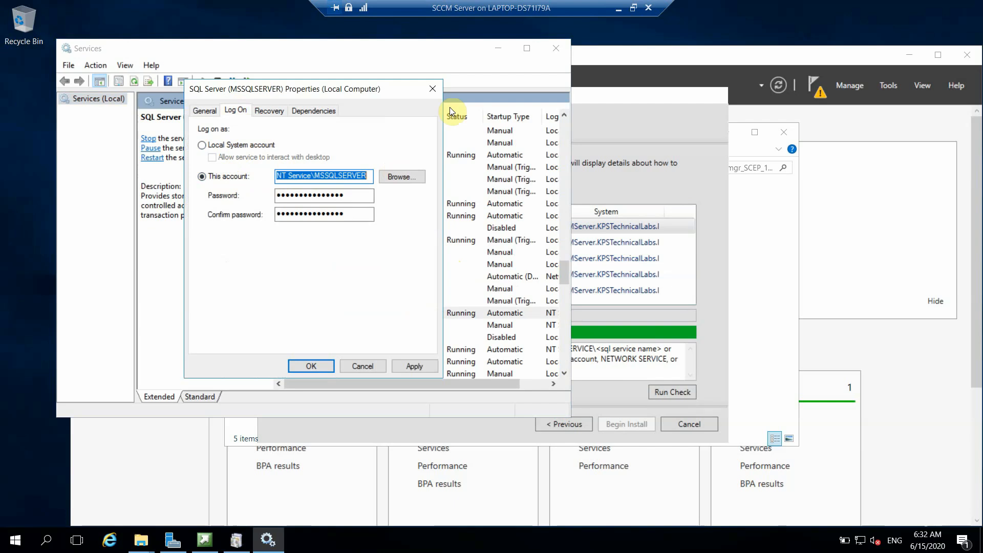
{"action": "type", "text": "kps"}
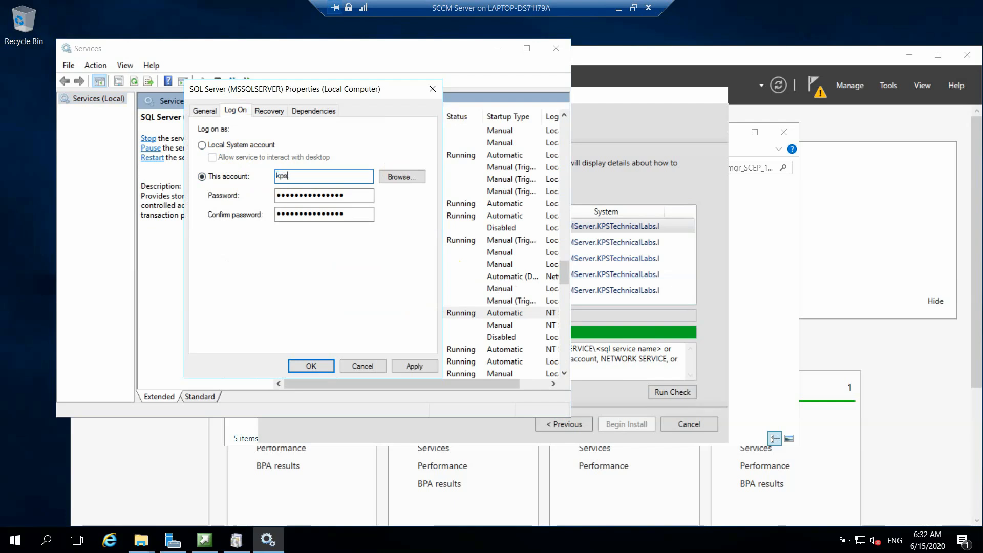
{"action": "type", "text": "technicallab\\sccm"}
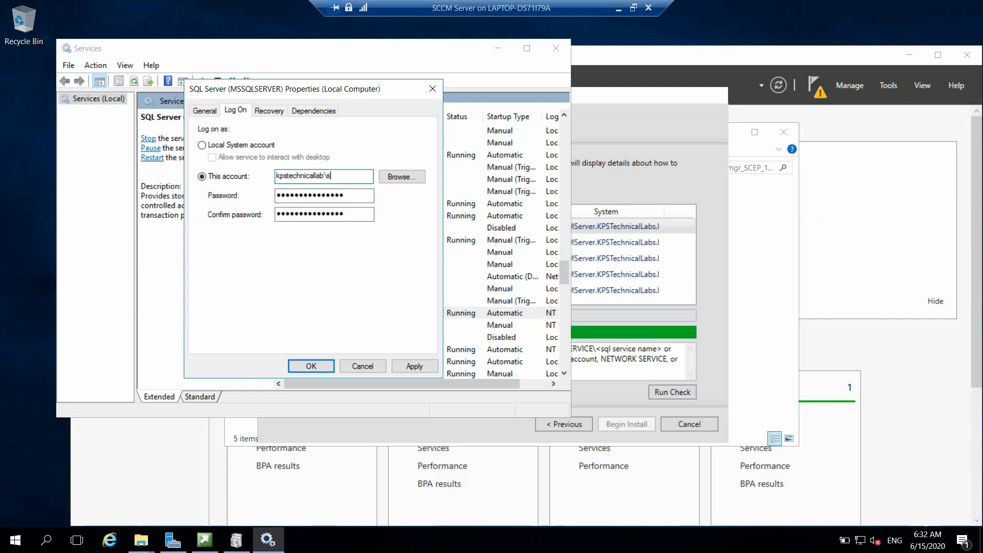
{"action": "type", "text": "admin"}
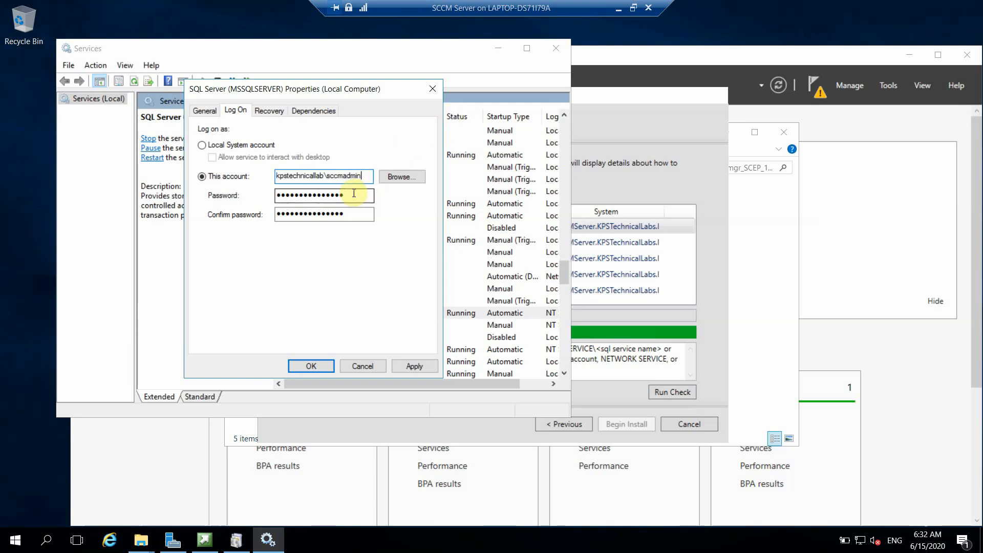
{"action": "left_click_drag", "start_coordinate": [364, 196], "coordinate": [237, 197]}
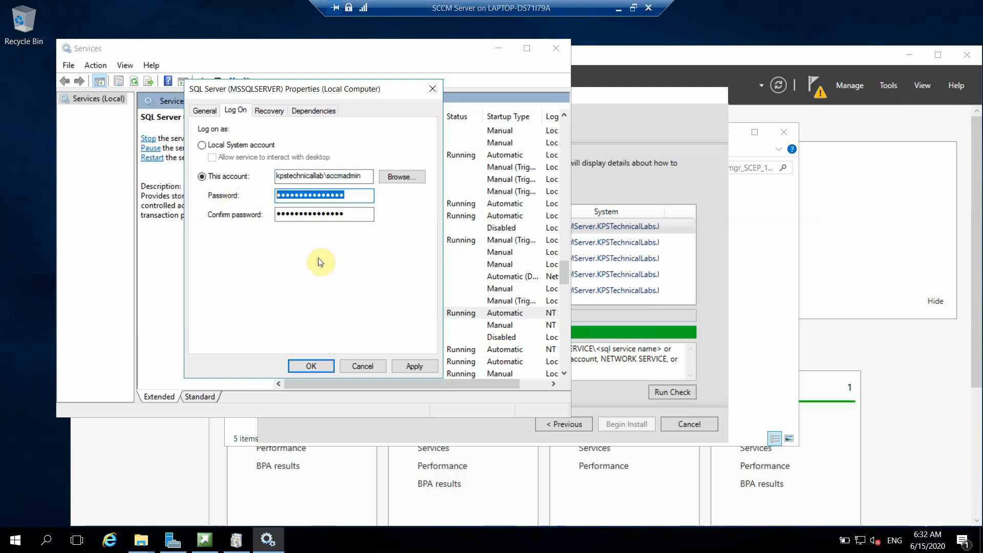
{"action": "type", "text": "•••••••"}
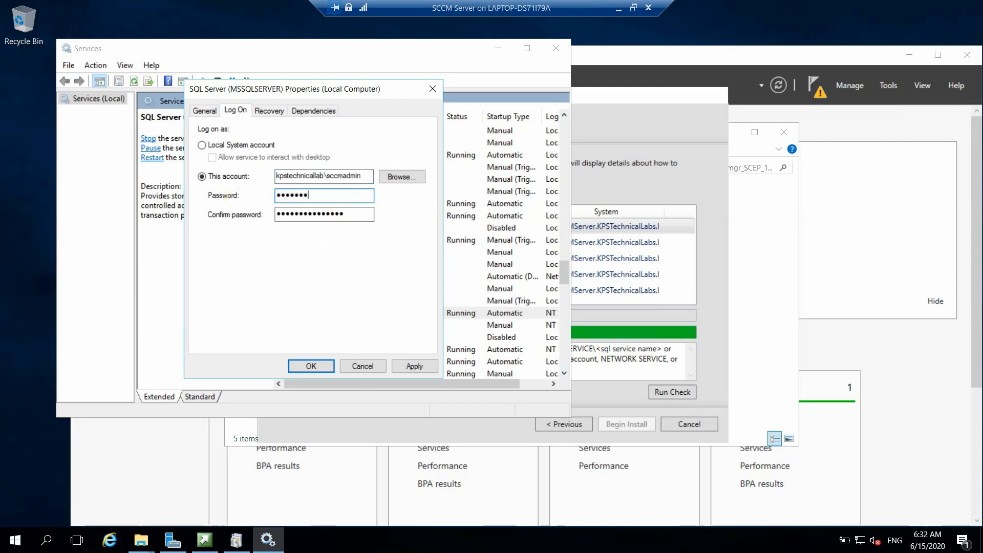
{"action": "type", "text": "••"}
{"action": "key", "text": "Tab"}
{"action": "type", "text": "•••"}
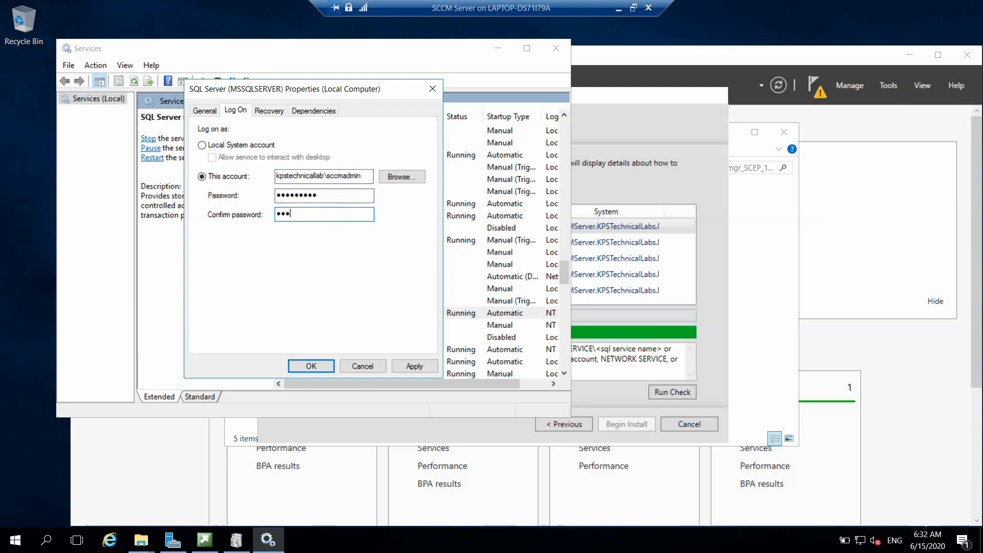
{"action": "type", "text": "••••••"}
Step: Resolve the SCCM admin account in the KPSTechnicalLabs.local domain and apply it to the service
{"action": "left_click", "coordinate": [398, 175]}
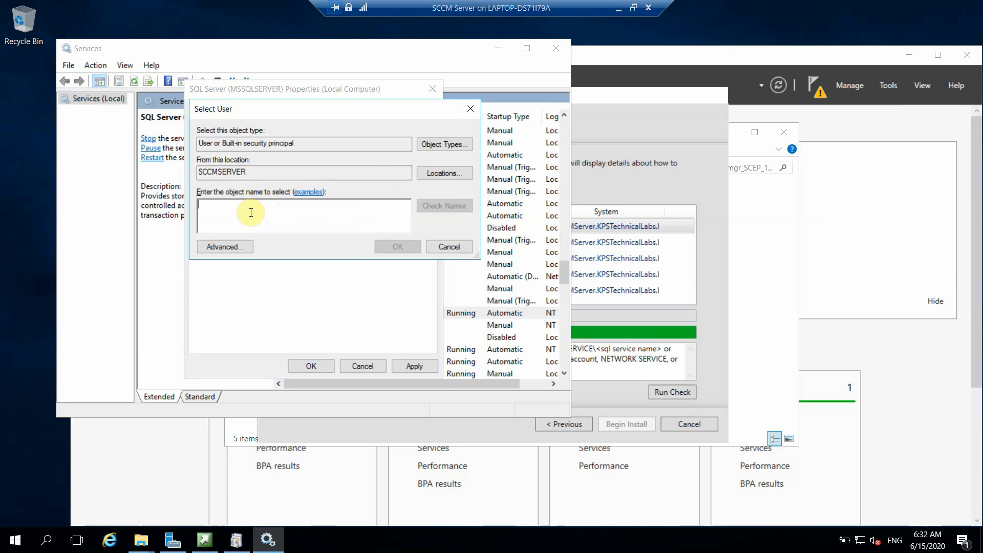
{"action": "left_click", "coordinate": [429, 176]}
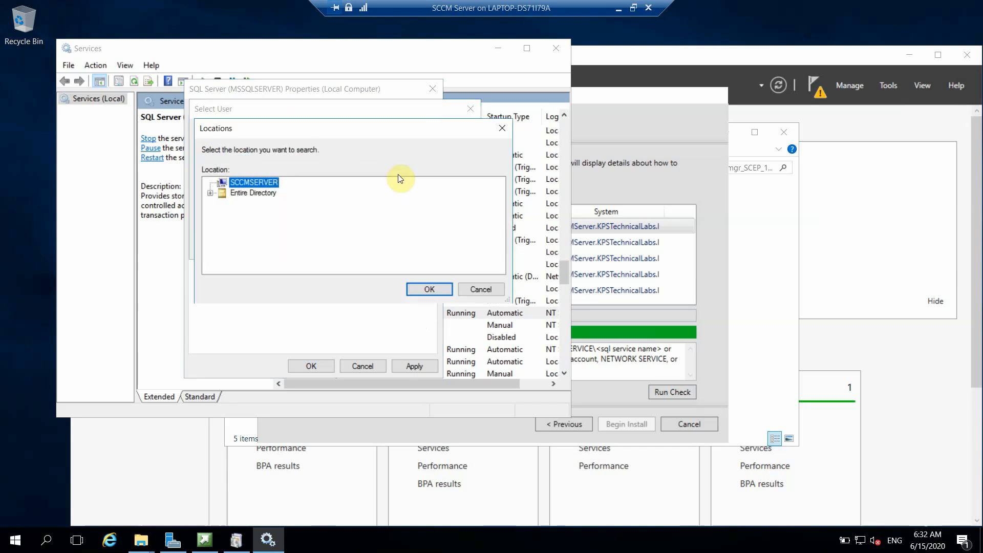
{"action": "left_click", "coordinate": [210, 193]}
{"action": "left_click", "coordinate": [274, 203]}
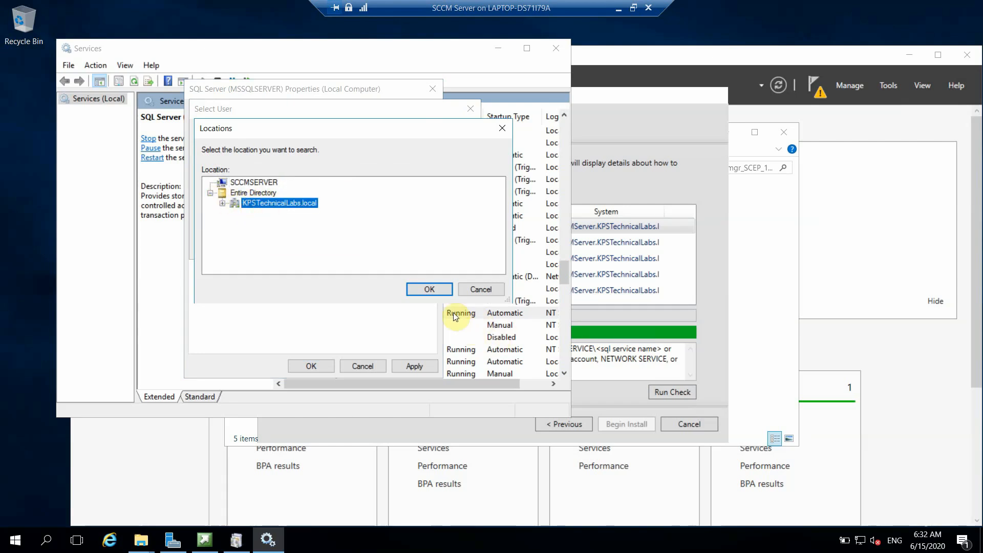
{"action": "left_click", "coordinate": [440, 291]}
{"action": "left_click", "coordinate": [279, 218]}
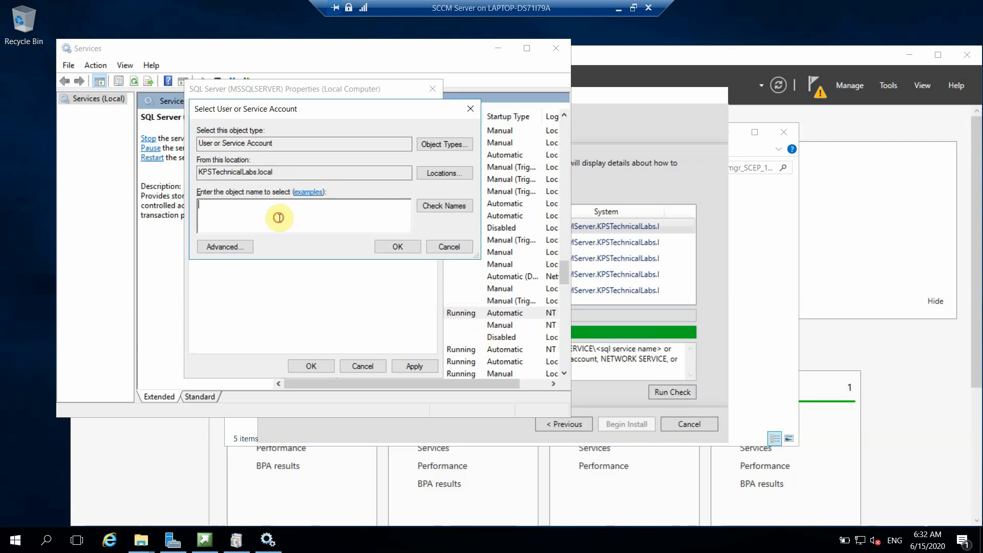
{"action": "type", "text": "sccmadmin"}
{"action": "left_click", "coordinate": [456, 204]}
{"action": "left_click", "coordinate": [397, 248]}
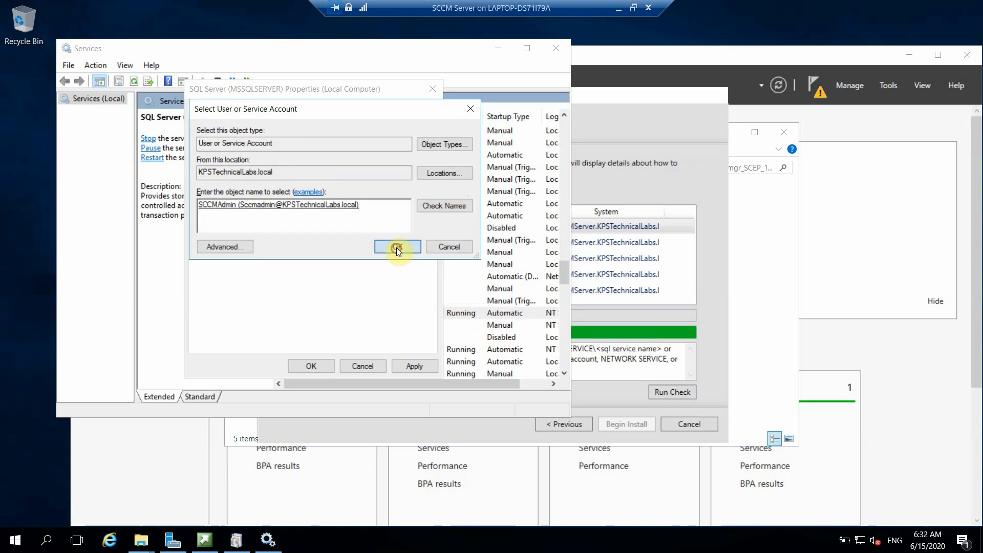
{"action": "left_click", "coordinate": [414, 366]}
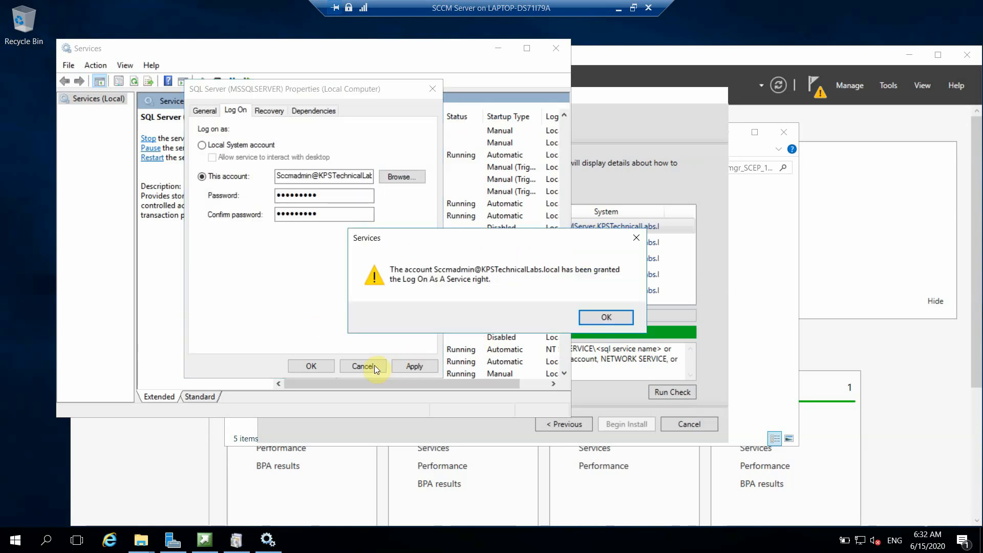
Step: Acknowledge the logon messages, close properties, restart SQL Server (MSSQLSERVER), and minimize Services
{"action": "left_click", "coordinate": [606, 317]}
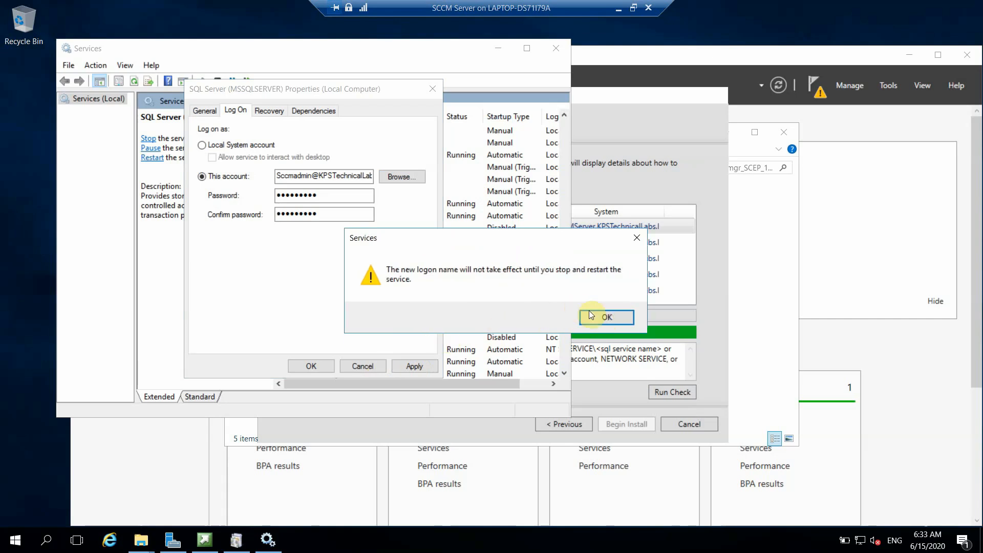
{"action": "left_click", "coordinate": [606, 318]}
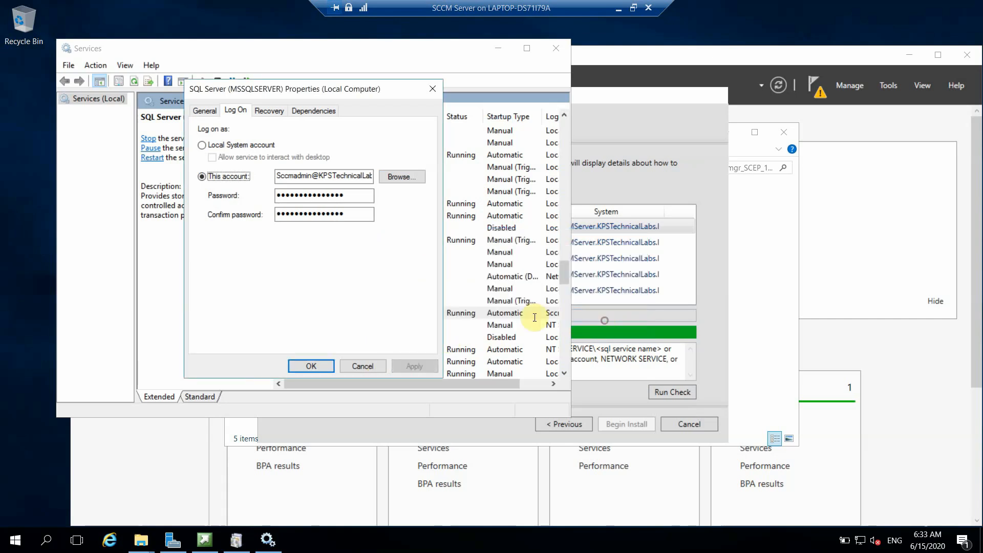
{"action": "left_click", "coordinate": [327, 364]}
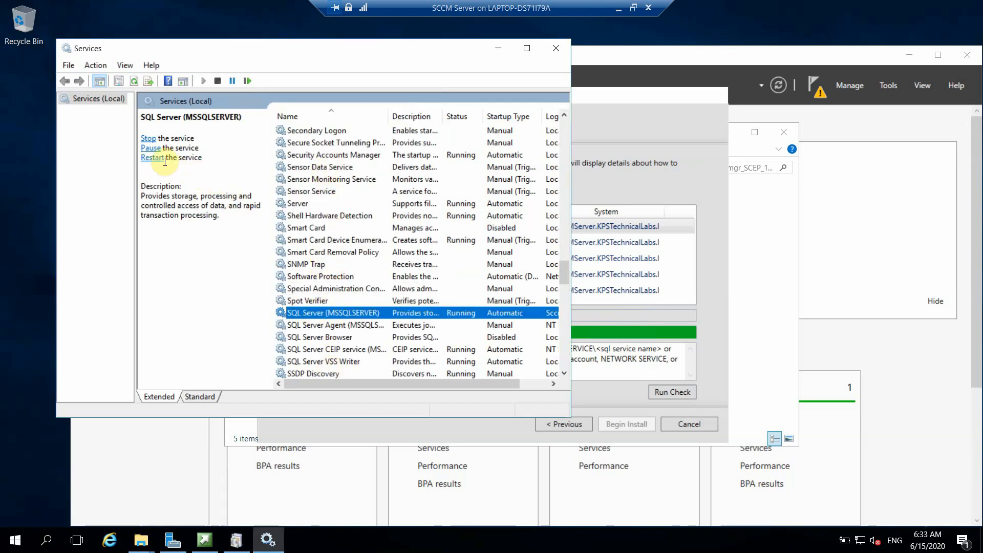
{"action": "left_click", "coordinate": [153, 157]}
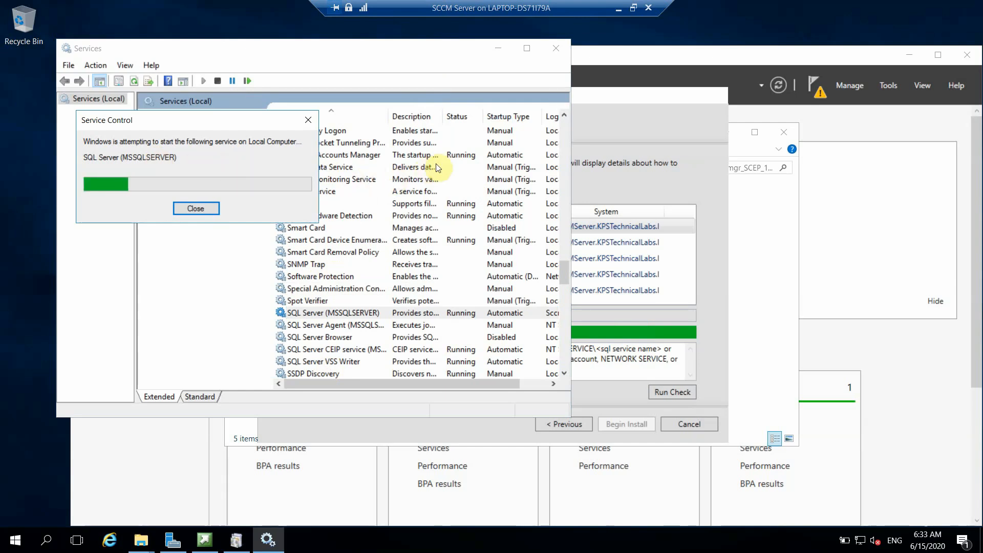
{"action": "left_click", "coordinate": [498, 50]}
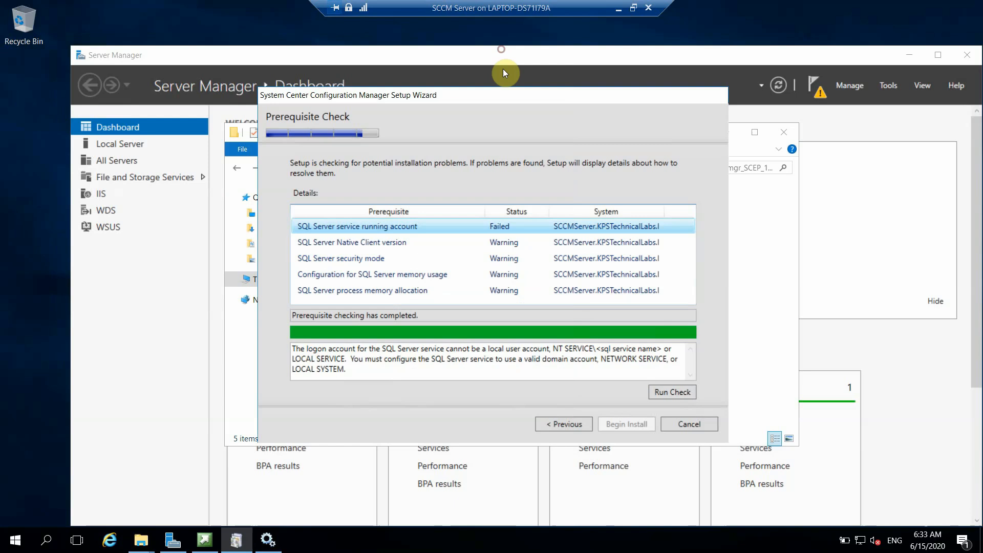
Step: Rerun the prerequisite check and review the Native Client, security mode and memory warnings
{"action": "left_click", "coordinate": [663, 392]}
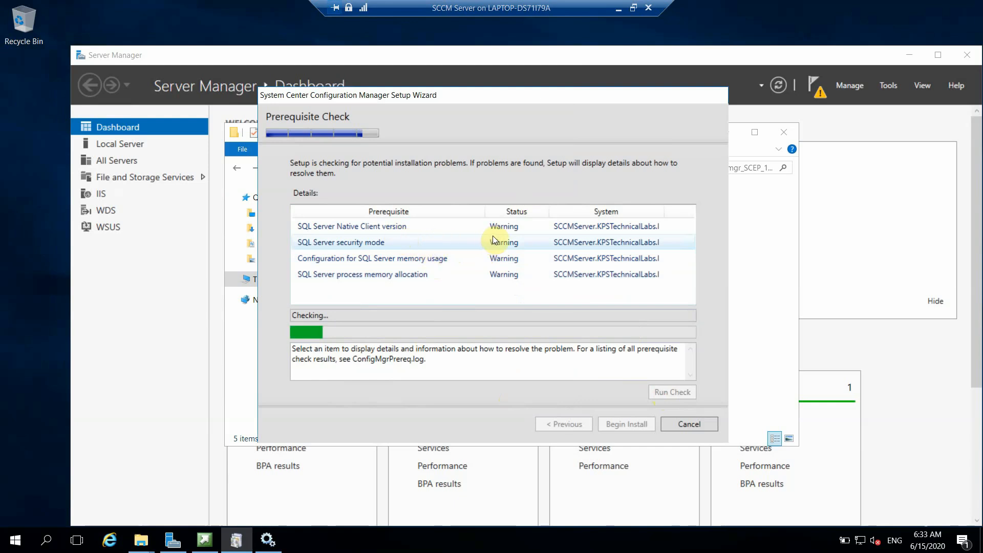
{"action": "left_click", "coordinate": [463, 230]}
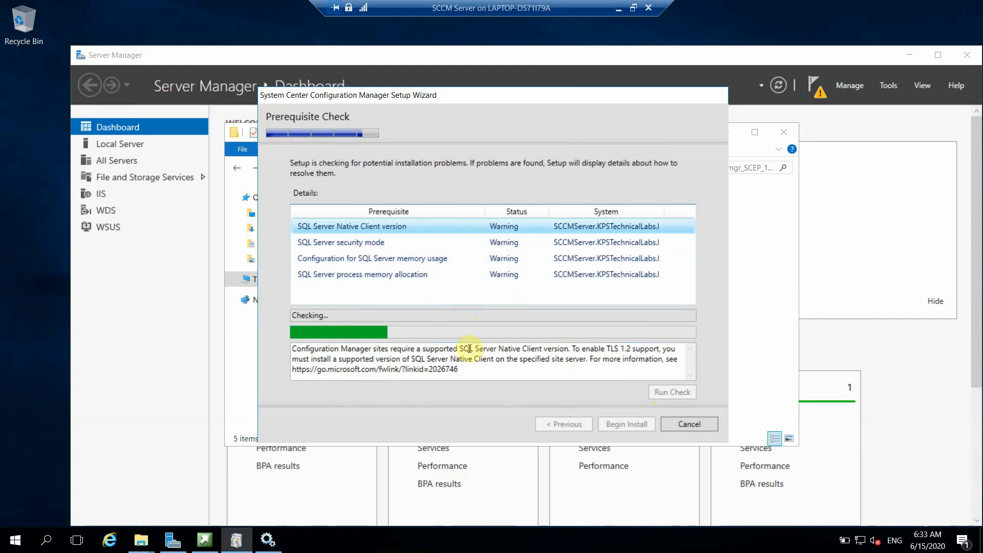
{"action": "left_click", "coordinate": [451, 245]}
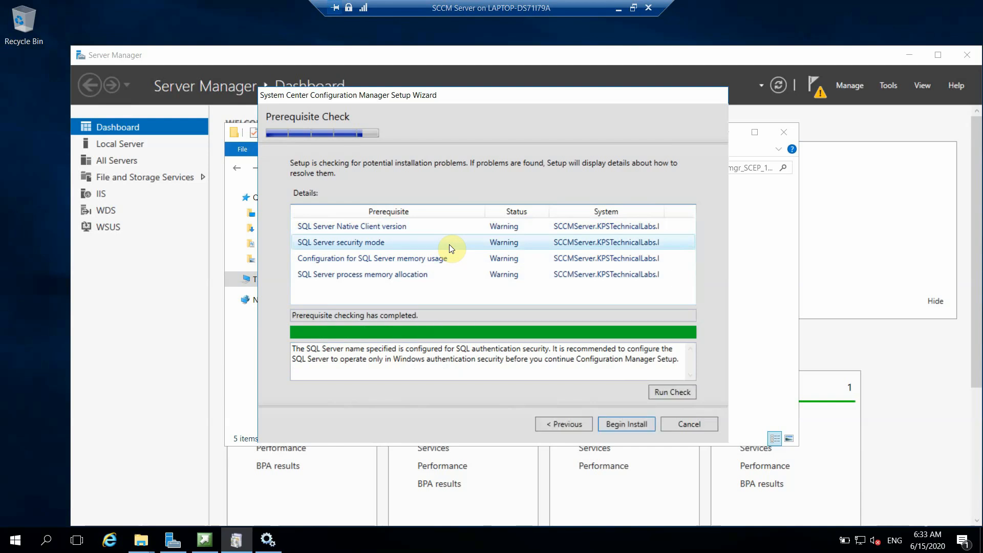
{"action": "left_click", "coordinate": [453, 259]}
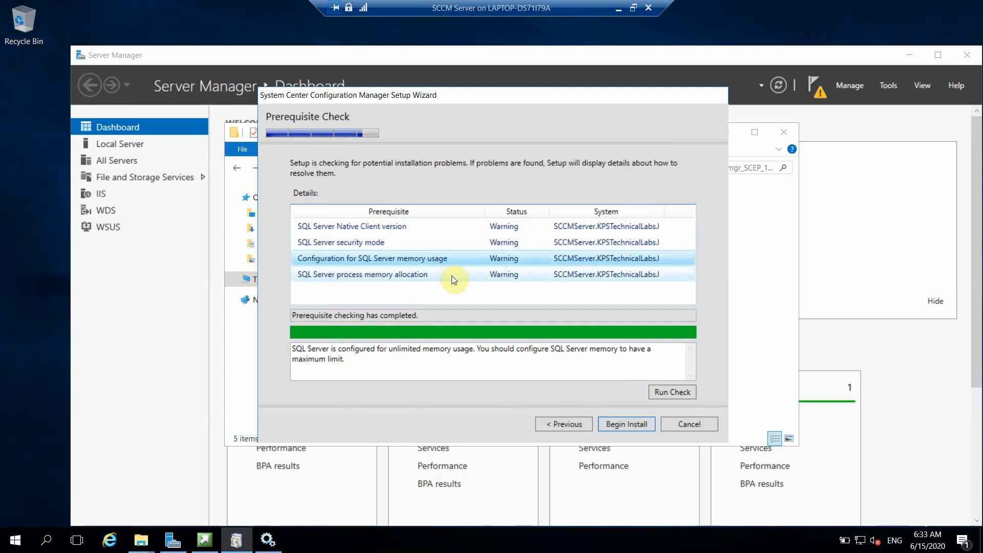
{"action": "left_click", "coordinate": [454, 274]}
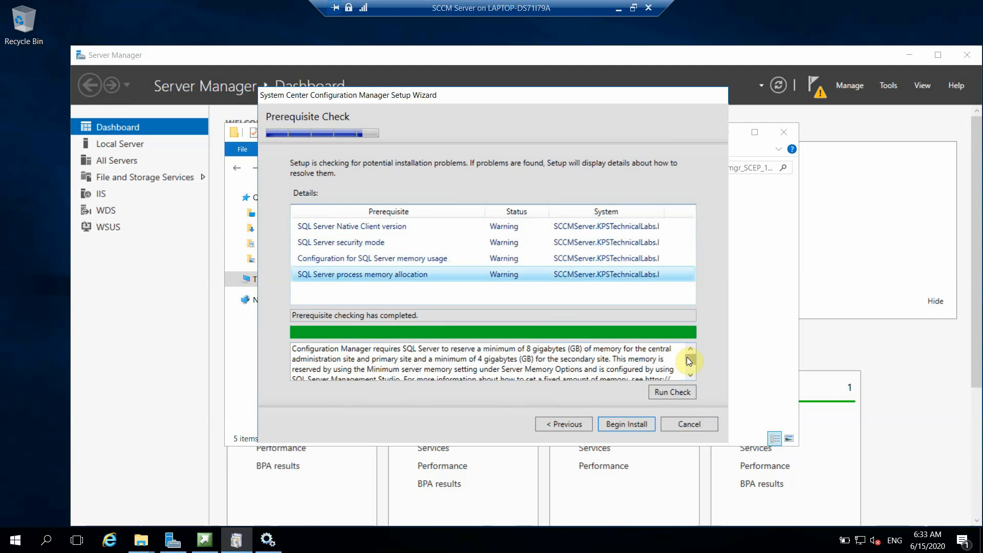
{"action": "scroll", "coordinate": [689, 361], "scroll_direction": "down", "scroll_amount": 2}
{"action": "scroll", "coordinate": [690, 362], "scroll_direction": "up", "scroll_amount": 2}
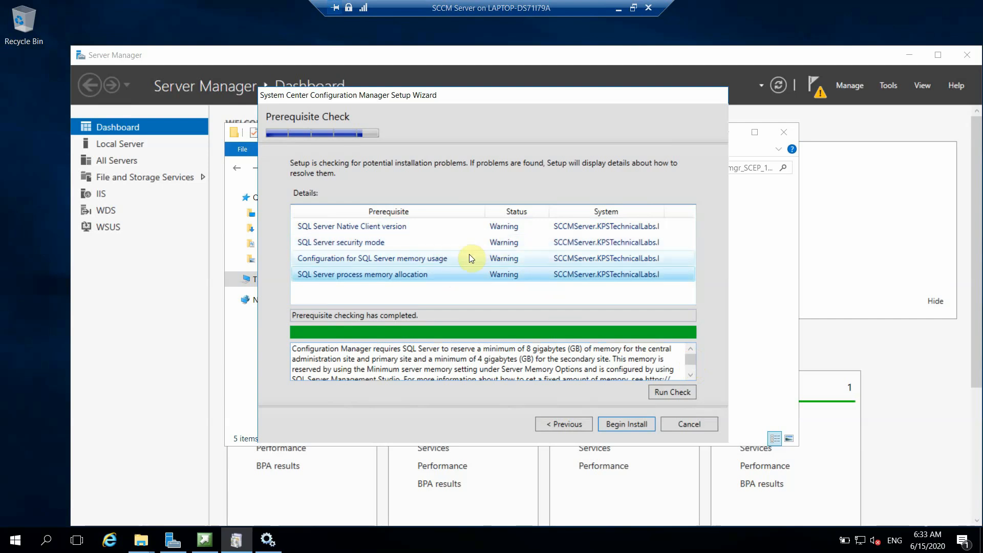
{"action": "left_click", "coordinate": [439, 226]}
{"action": "left_click", "coordinate": [440, 241]}
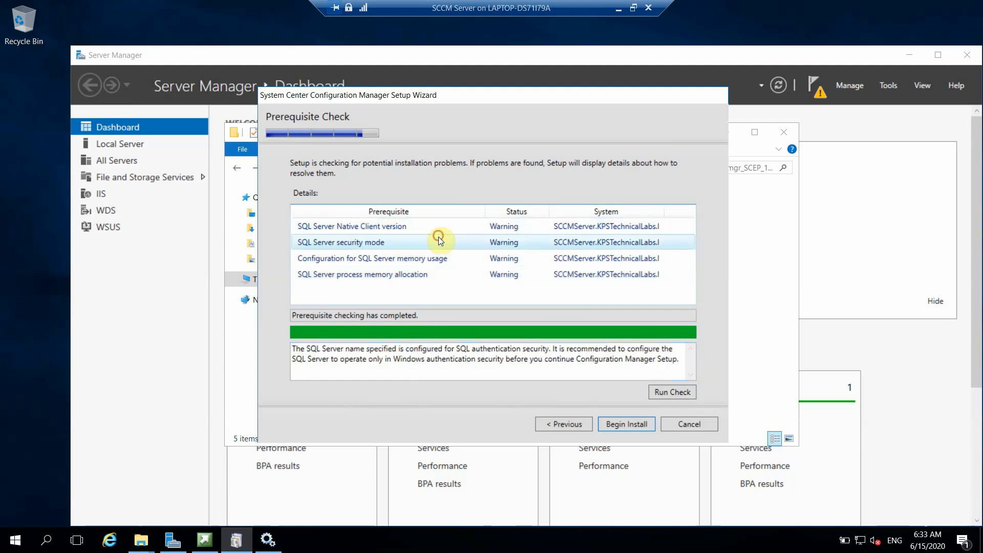
Step: Begin the SCCM installation, minimize the VM session, and pause the screen recorder
{"action": "left_click", "coordinate": [629, 425]}
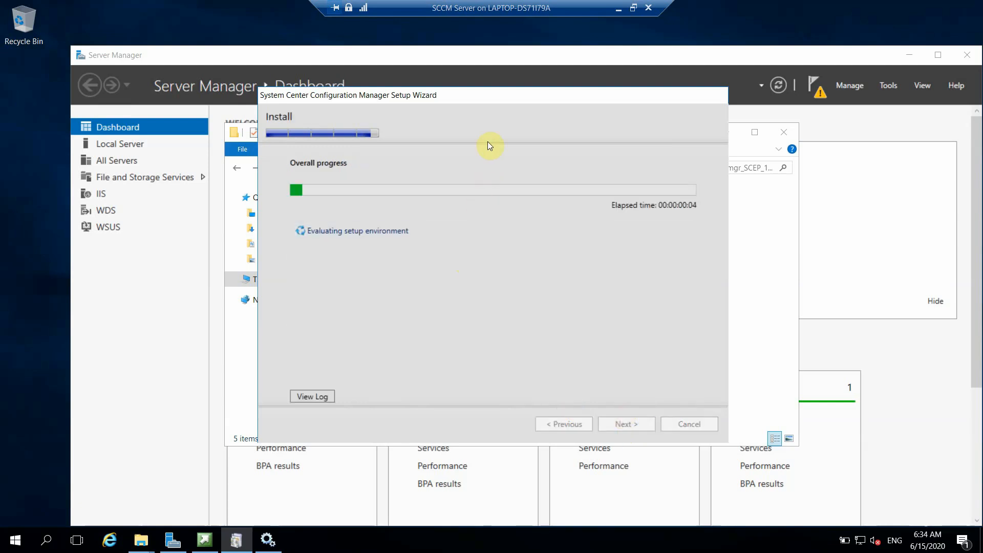
{"action": "left_click", "coordinate": [618, 9]}
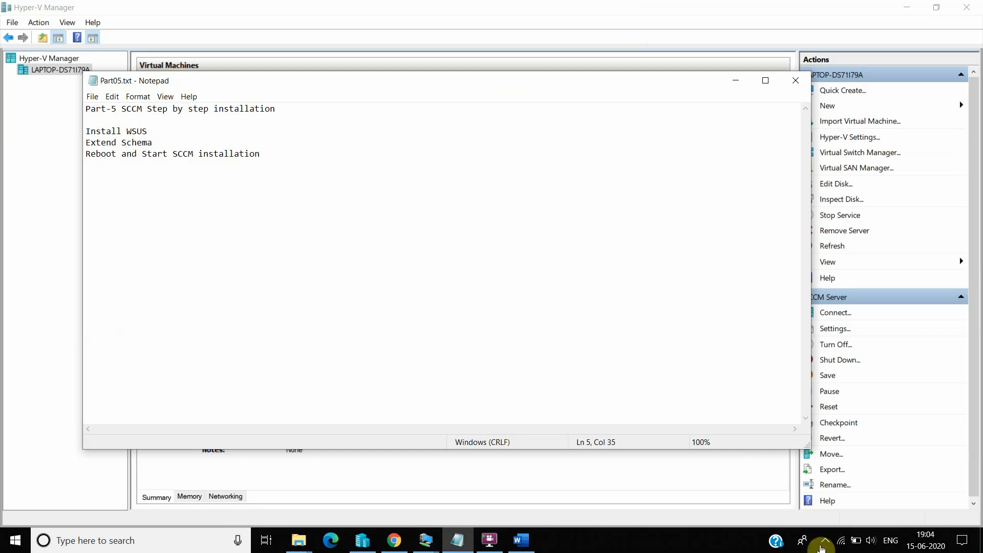
{"action": "left_click", "coordinate": [825, 539]}
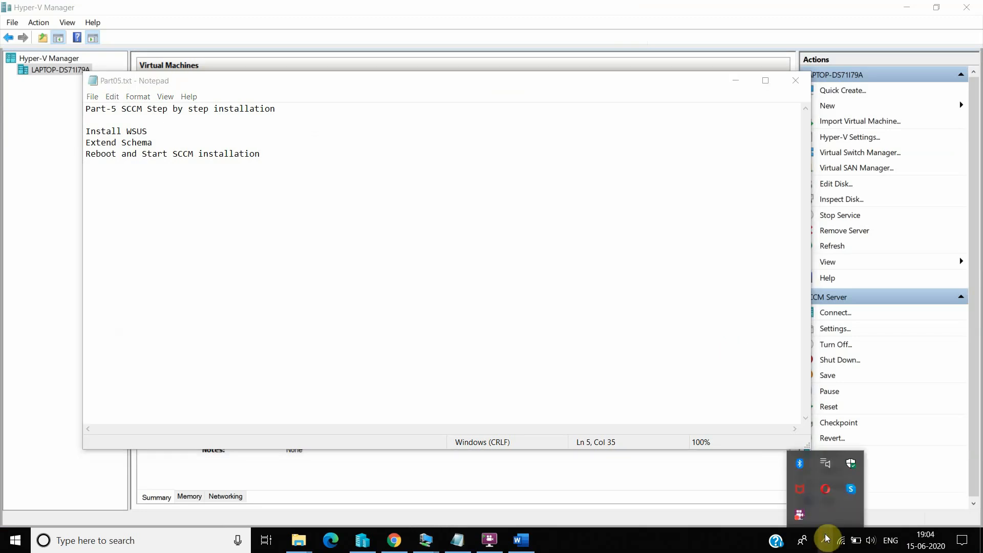
{"action": "right_click", "coordinate": [800, 517]}
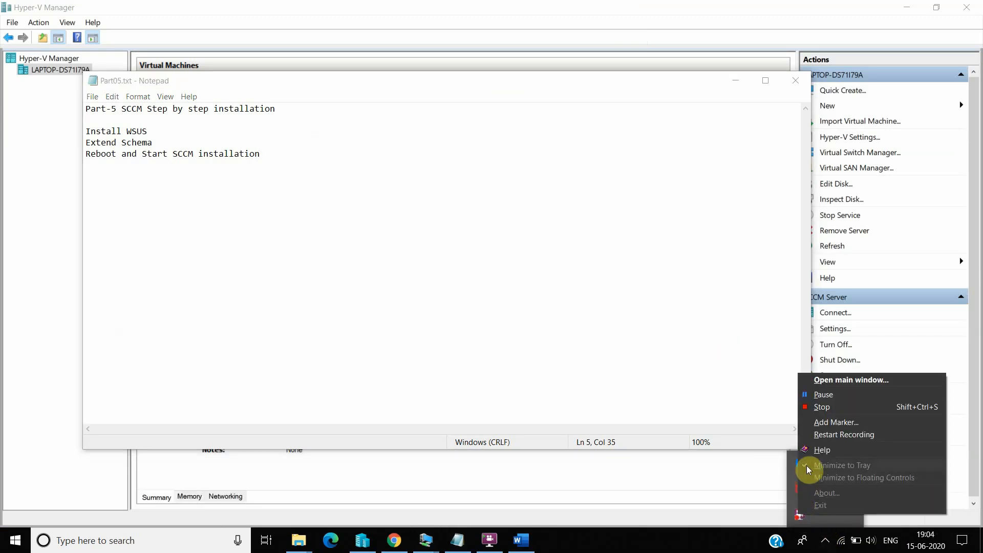
{"action": "left_click", "coordinate": [834, 402]}
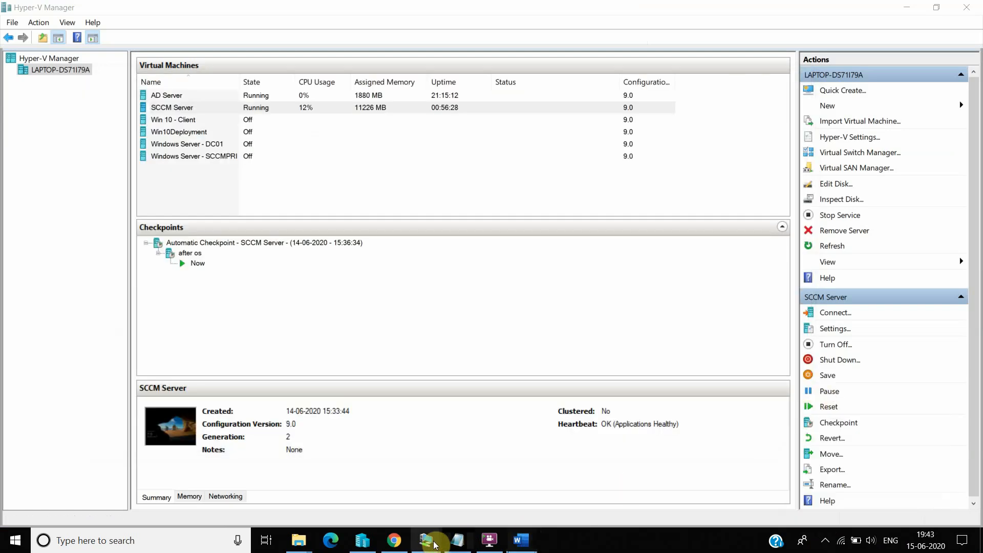
Step: Confirm completion in the ConfigMgrSetup log, then close the finished setup wizard
{"action": "mouse_move", "coordinate": [431, 545]}
{"action": "left_click", "coordinate": [509, 474]}
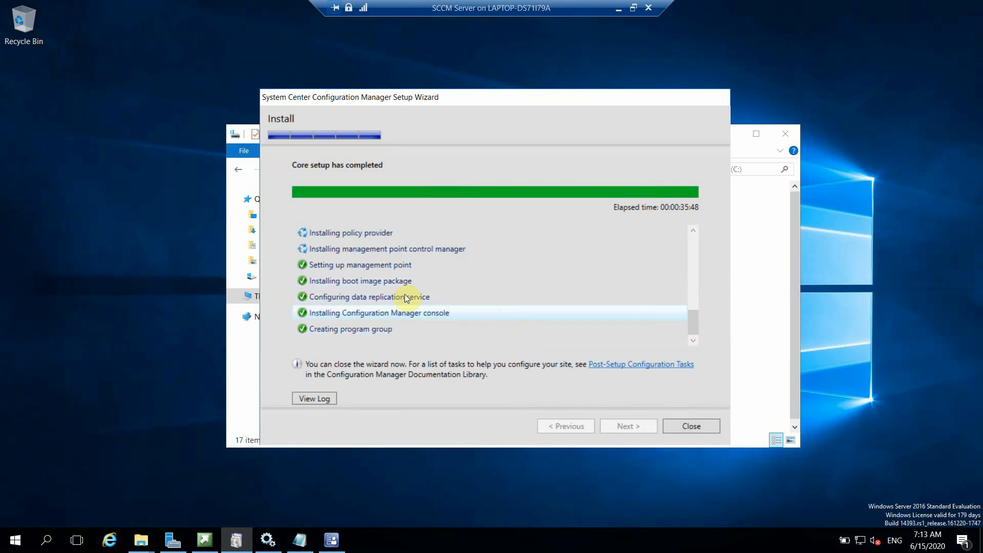
{"action": "left_click", "coordinate": [300, 544]}
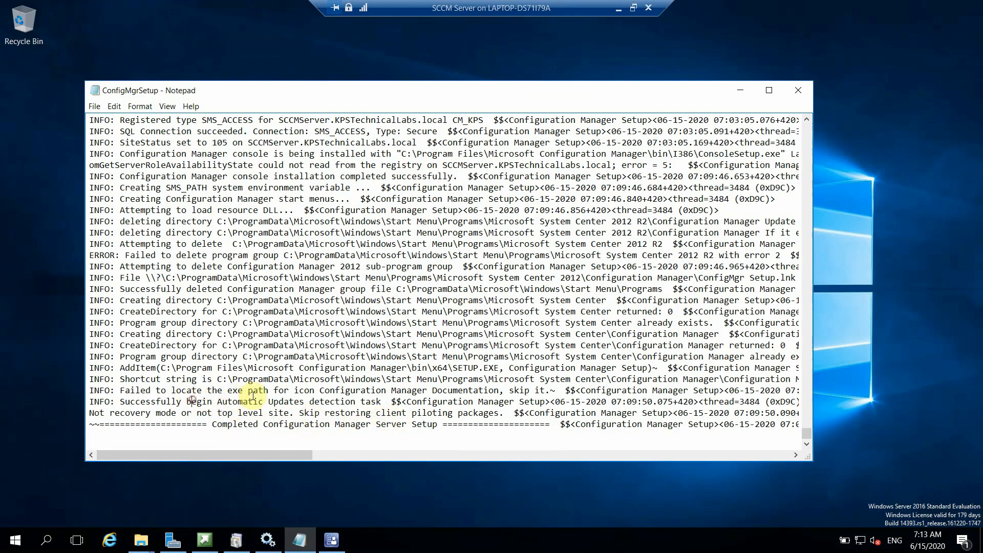
{"action": "left_click_drag", "start_coordinate": [191, 401], "coordinate": [253, 390]}
{"action": "left_click", "coordinate": [545, 210]}
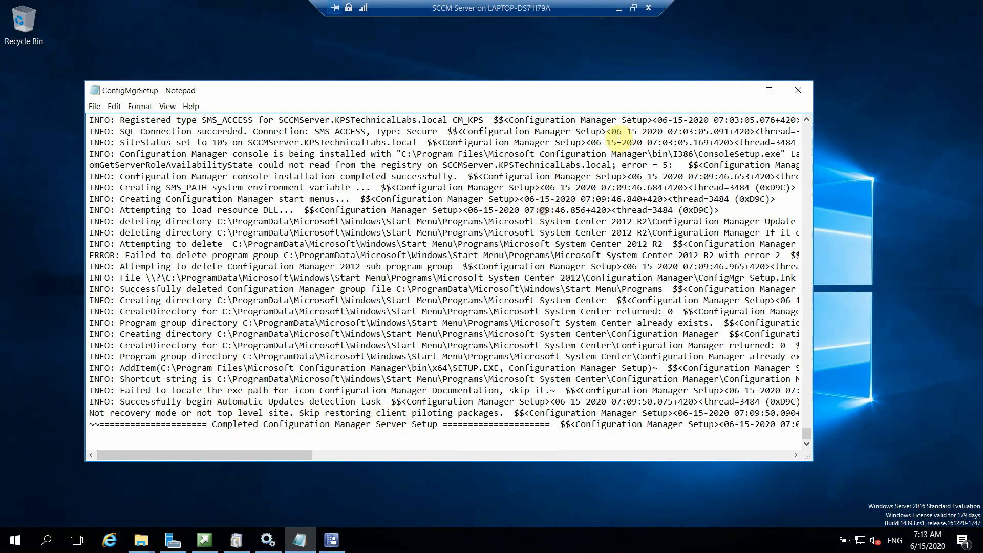
{"action": "left_click", "coordinate": [741, 91]}
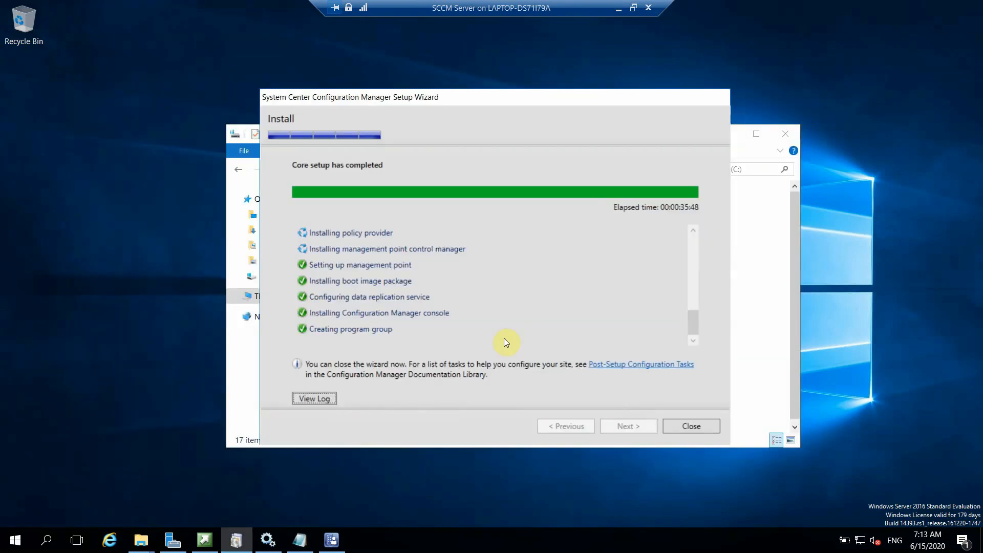
{"action": "left_click", "coordinate": [691, 426]}
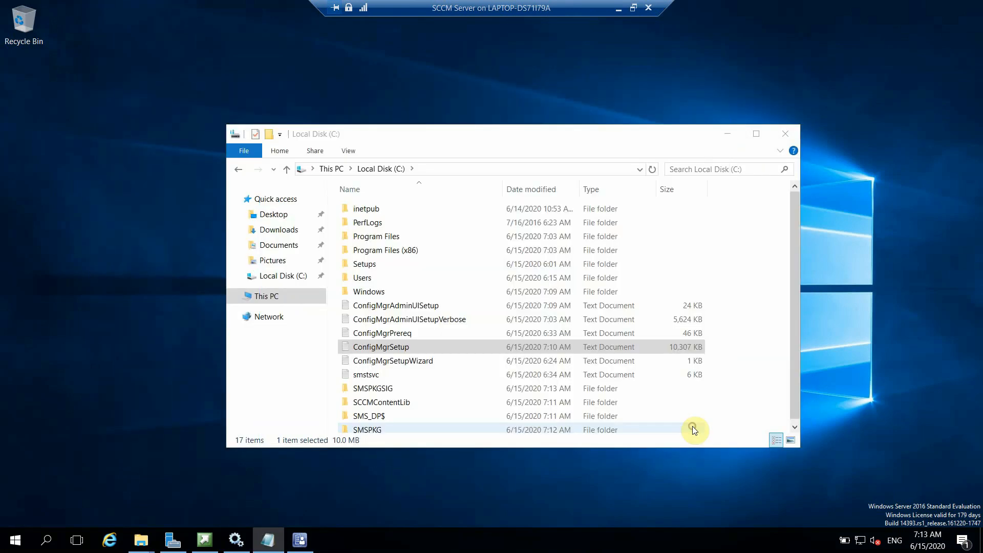
Step: Bring up the Configuration Manager console, browse its workspaces and finish on Software Library
{"action": "left_click", "coordinate": [301, 541]}
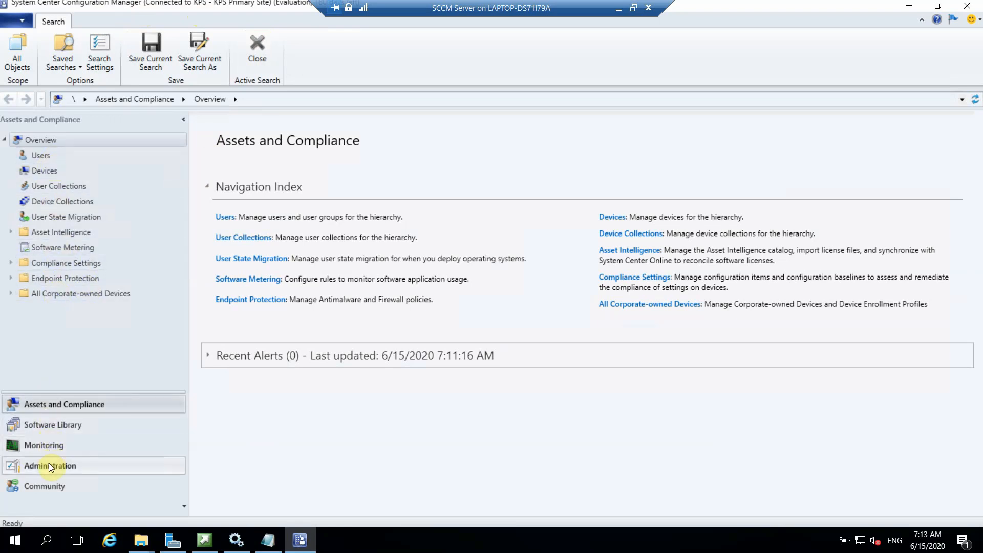
{"action": "left_click", "coordinate": [54, 421]}
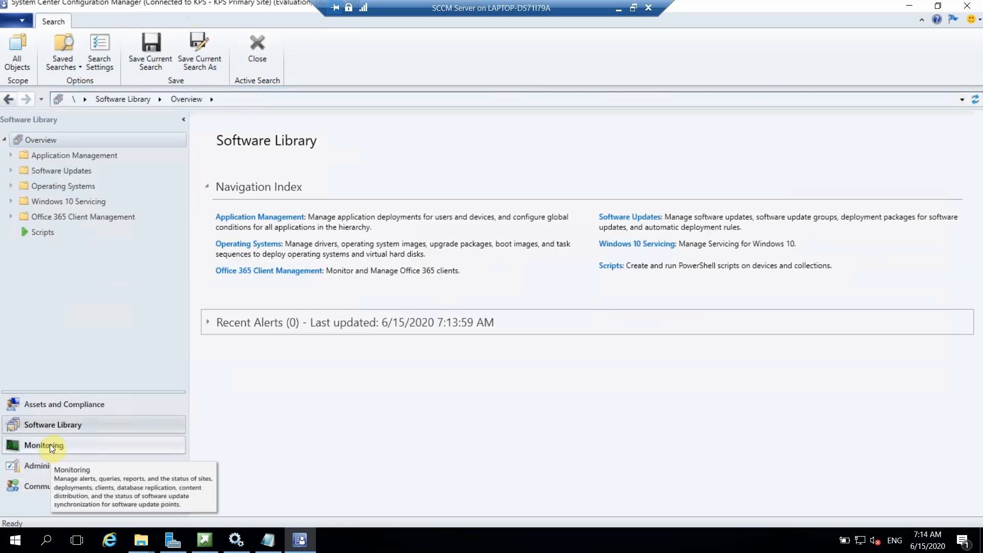
{"action": "left_click", "coordinate": [60, 444]}
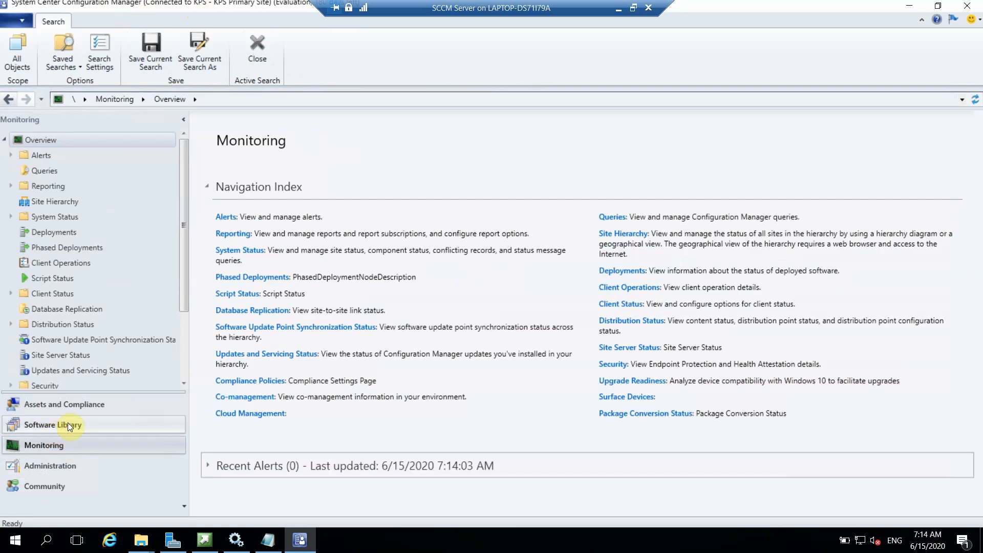
{"action": "left_click", "coordinate": [77, 421]}
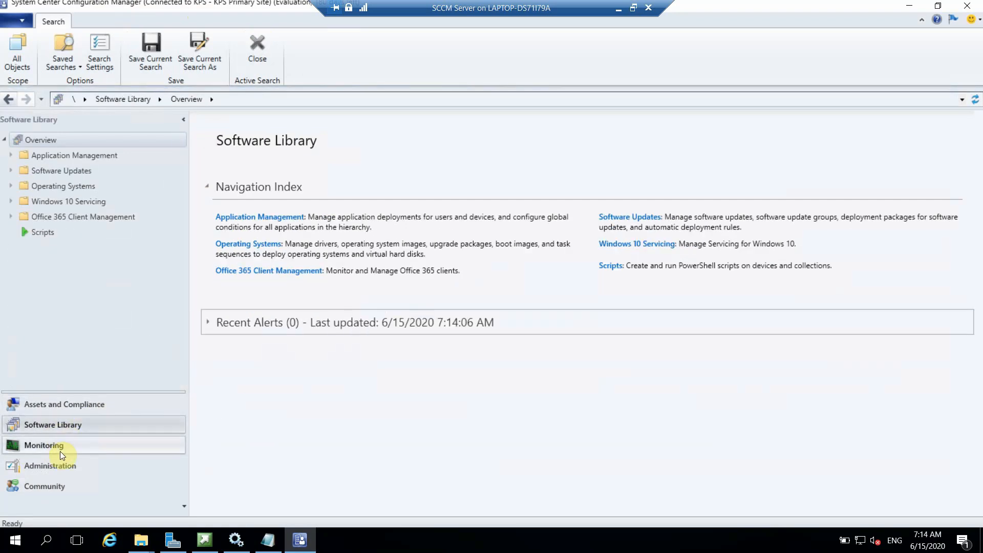
{"action": "left_click", "coordinate": [57, 467]}
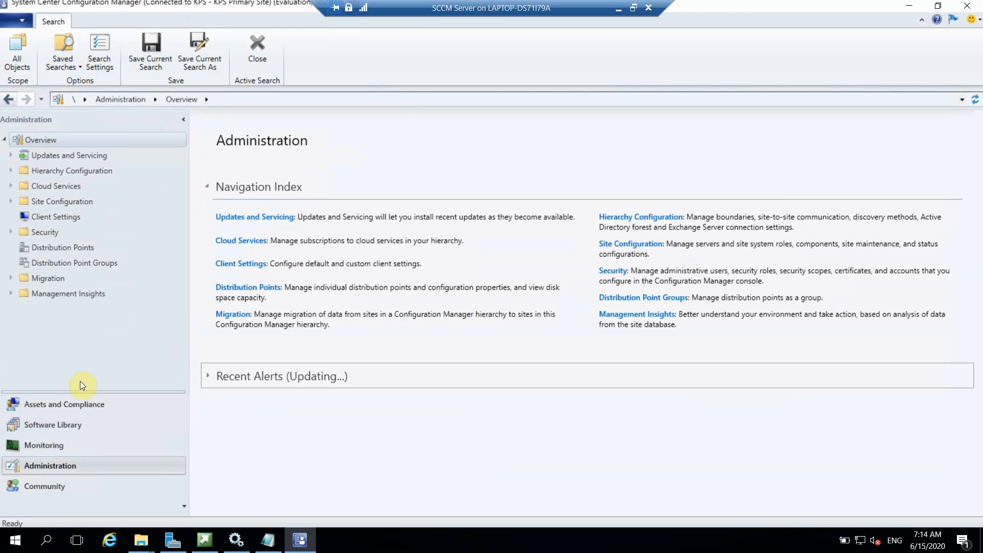
{"action": "left_click", "coordinate": [66, 400]}
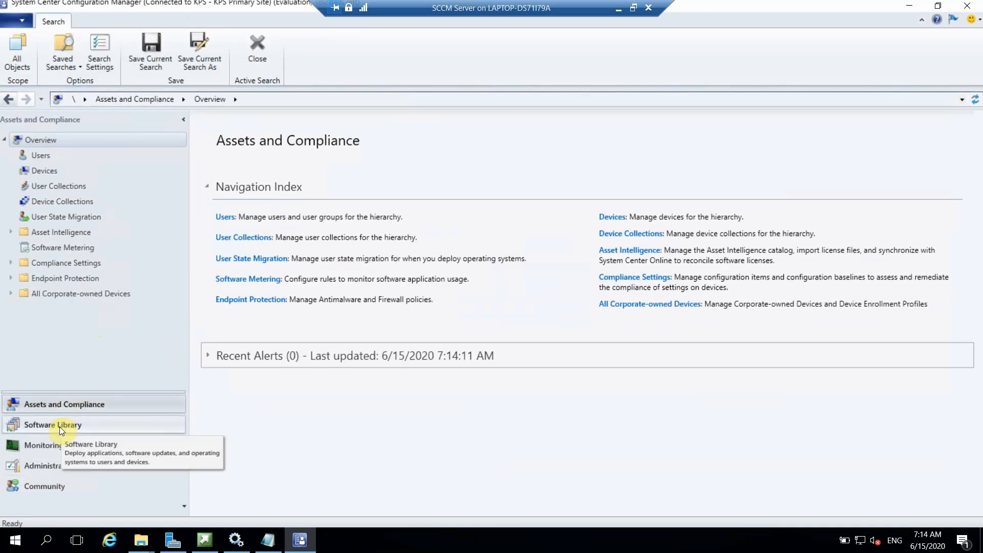
{"action": "left_click", "coordinate": [54, 460]}
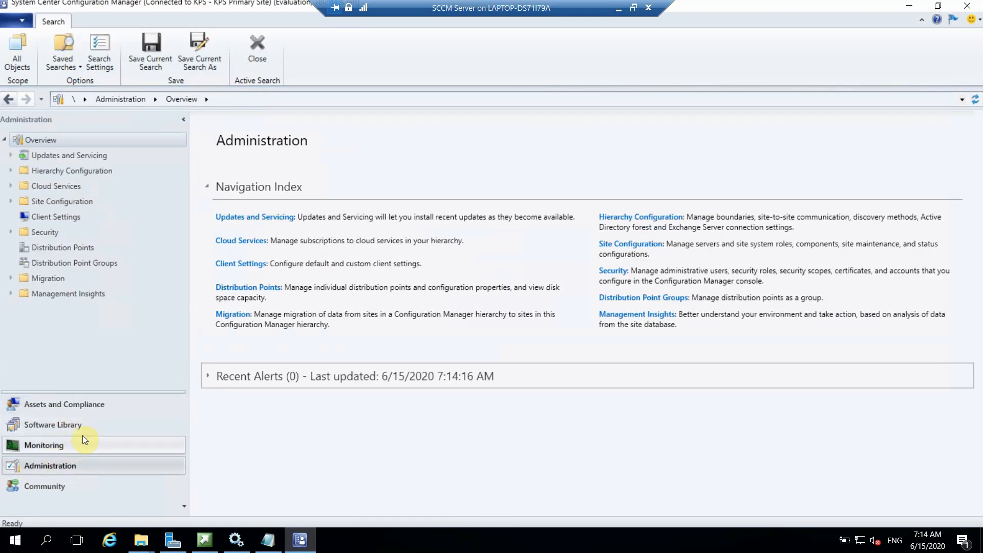
{"action": "left_click", "coordinate": [88, 402]}
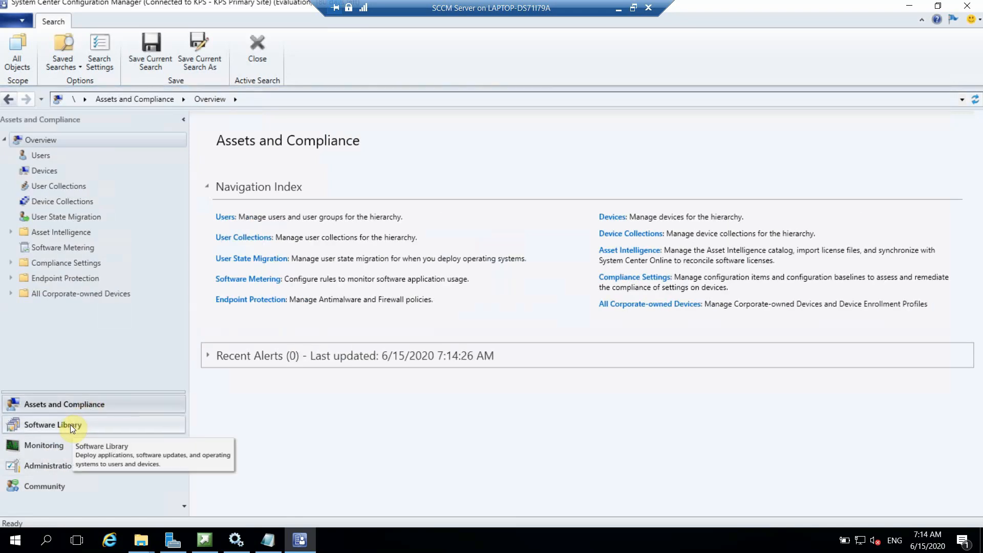
{"action": "left_click", "coordinate": [70, 425]}
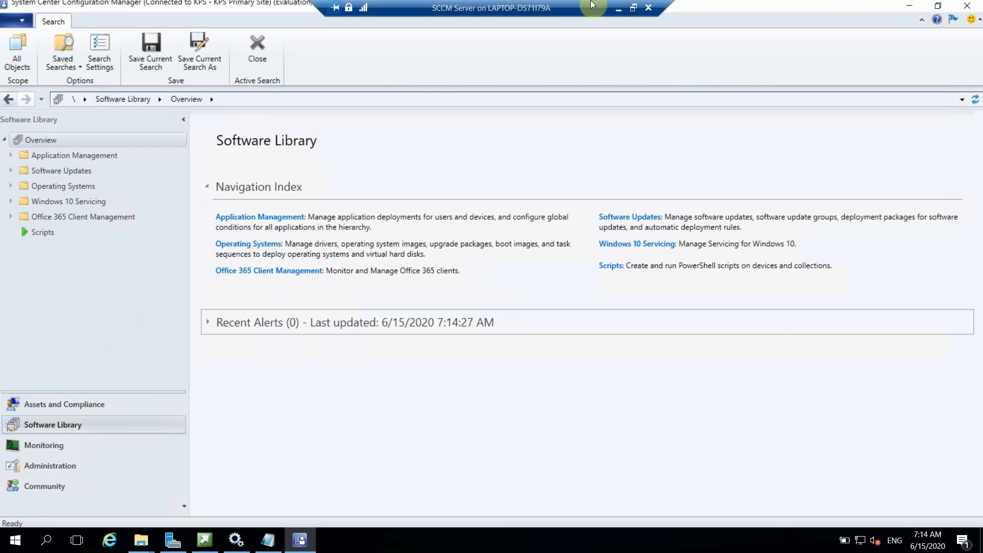
Step: Minimize the SCCM Server VM connection and pause the screen recorder from the system tray
{"action": "left_click", "coordinate": [618, 7]}
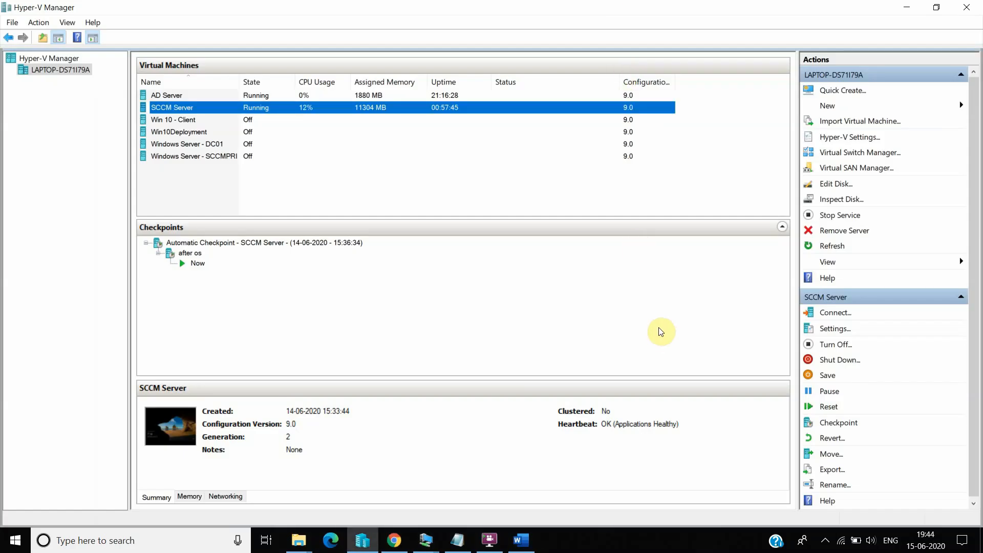
{"action": "left_click", "coordinate": [824, 541]}
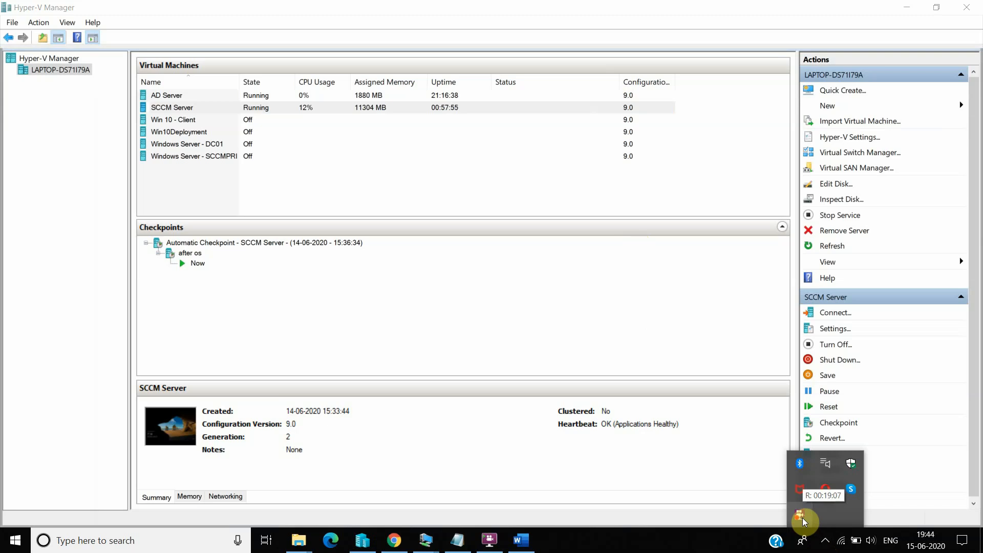
{"action": "right_click", "coordinate": [801, 517]}
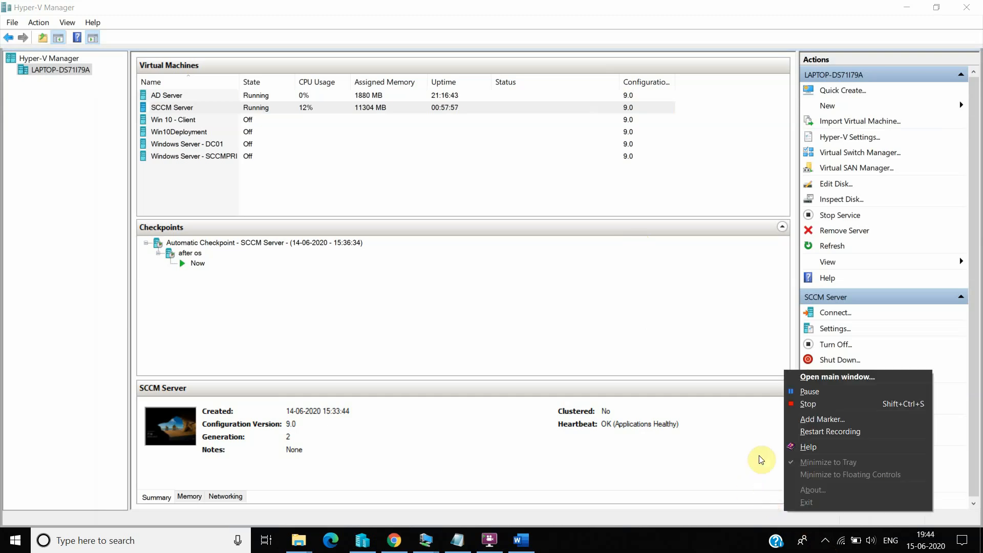
{"action": "left_click", "coordinate": [829, 395]}
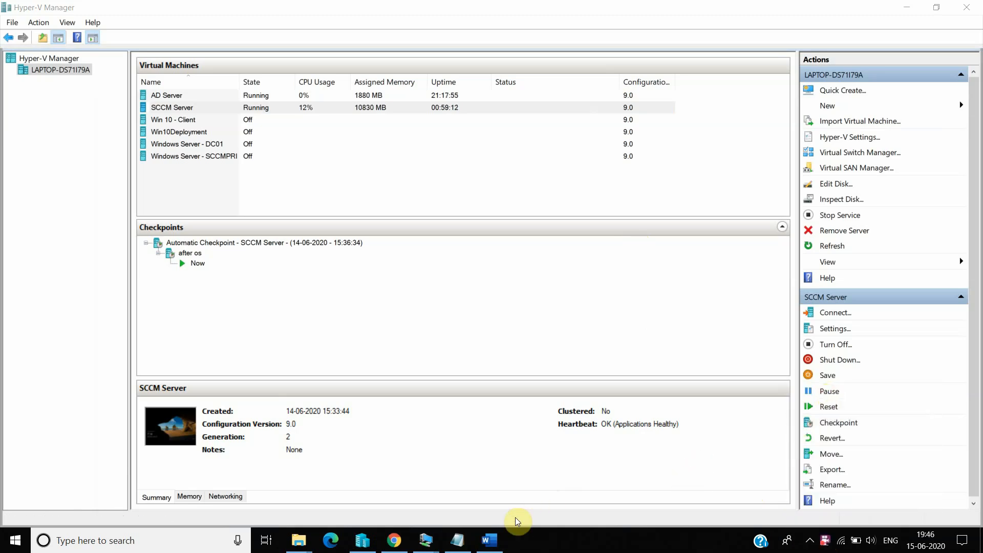
Step: In the SCCM Server VM, highlight ConfigMgrSetup.log's final completion lines, then return to the console
{"action": "mouse_move", "coordinate": [426, 541]}
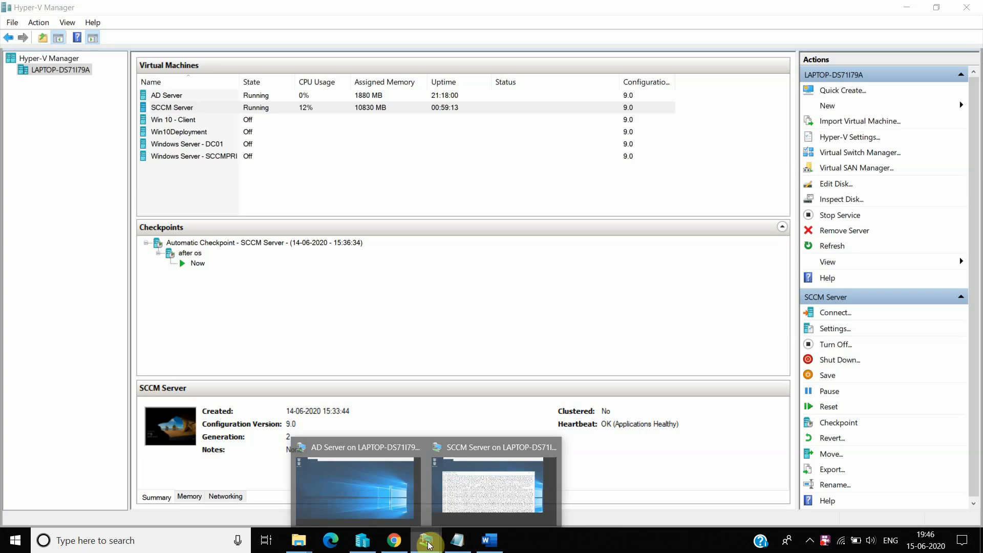
{"action": "left_click", "coordinate": [493, 488]}
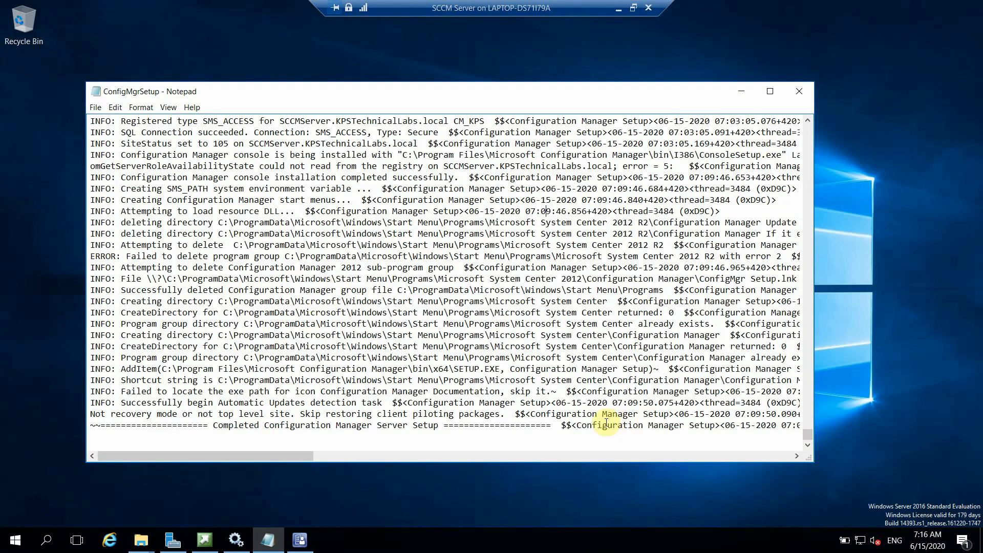
{"action": "left_click_drag", "start_coordinate": [434, 425], "coordinate": [265, 414]}
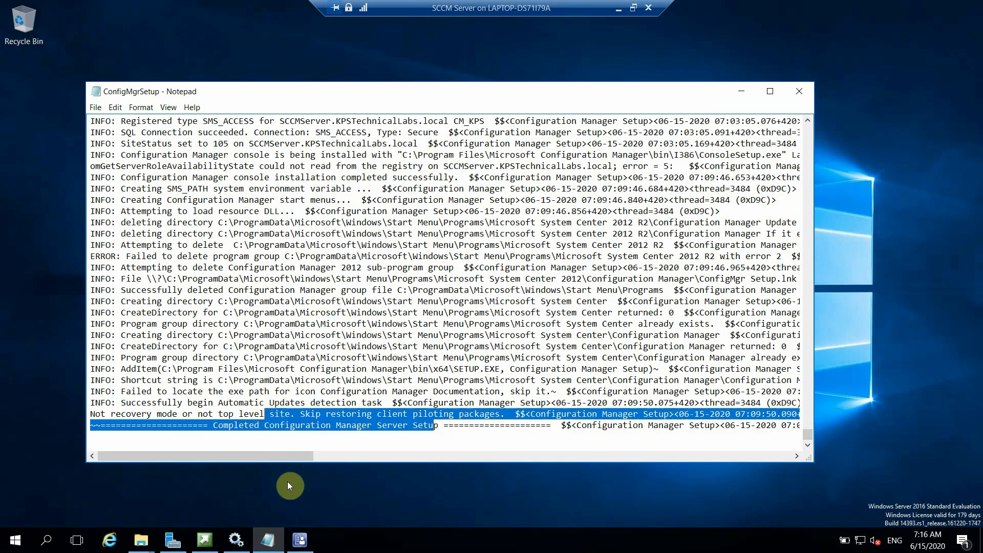
{"action": "left_click", "coordinate": [299, 539]}
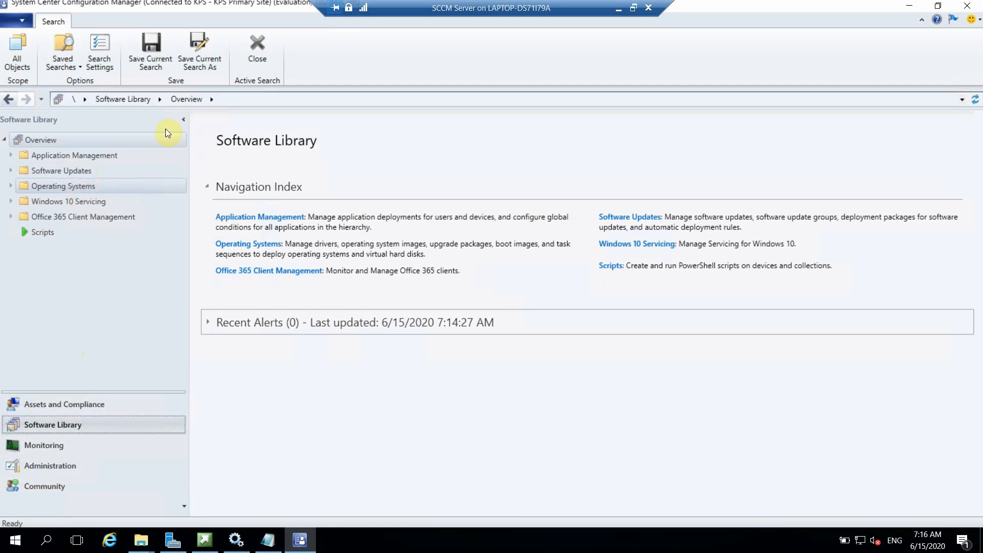
Step: Minimize the SCCM Server VM connection and open the screen recorder's tray options
{"action": "left_click", "coordinate": [620, 11]}
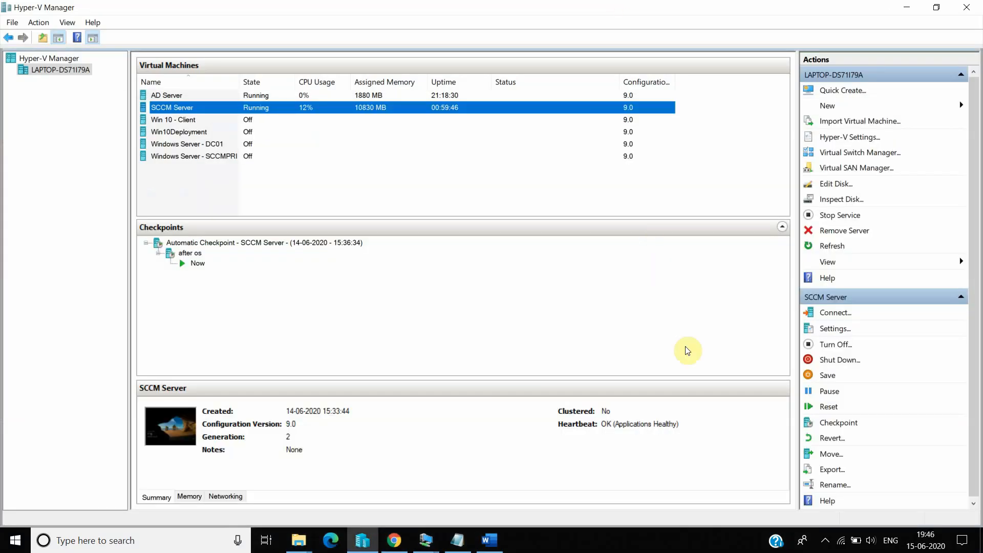
{"action": "left_click", "coordinate": [828, 542]}
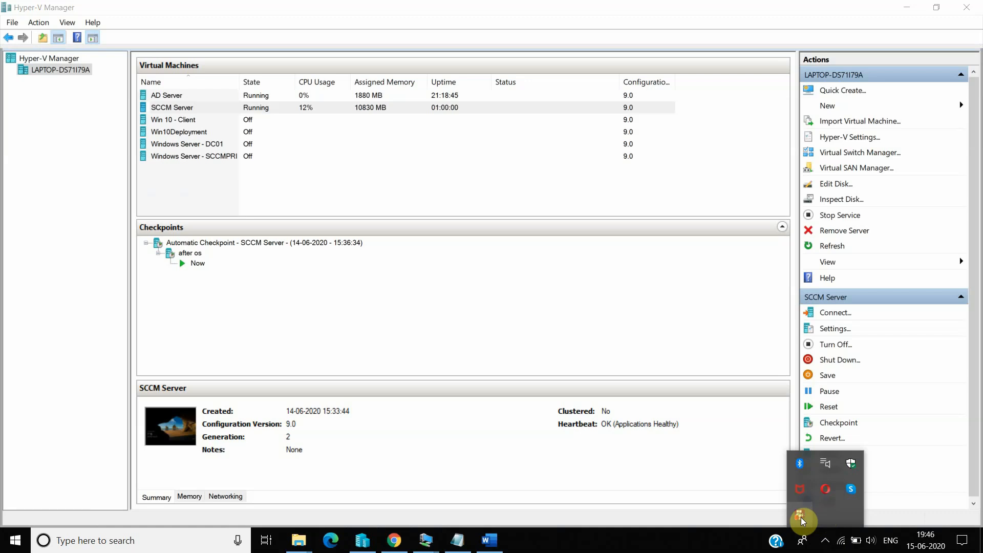
{"action": "right_click", "coordinate": [801, 518]}
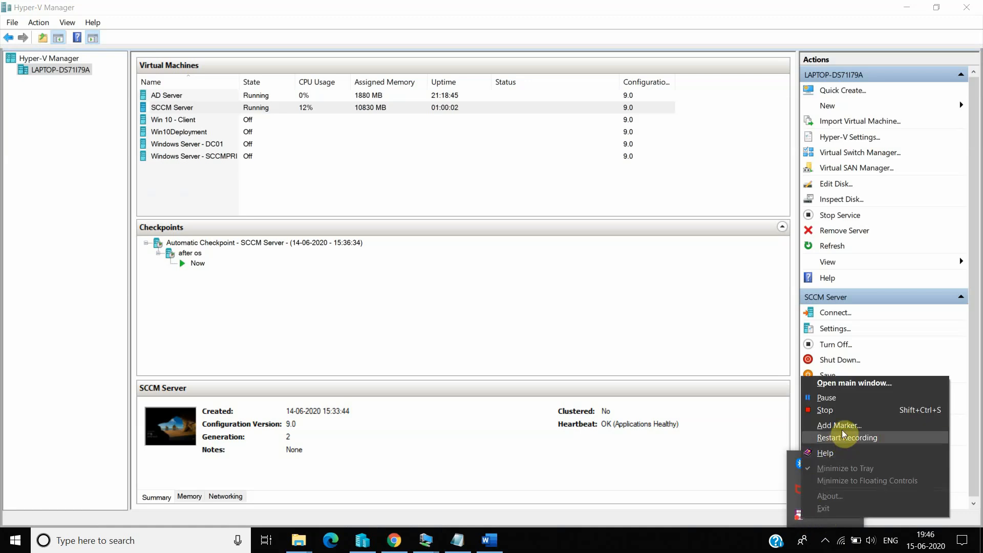